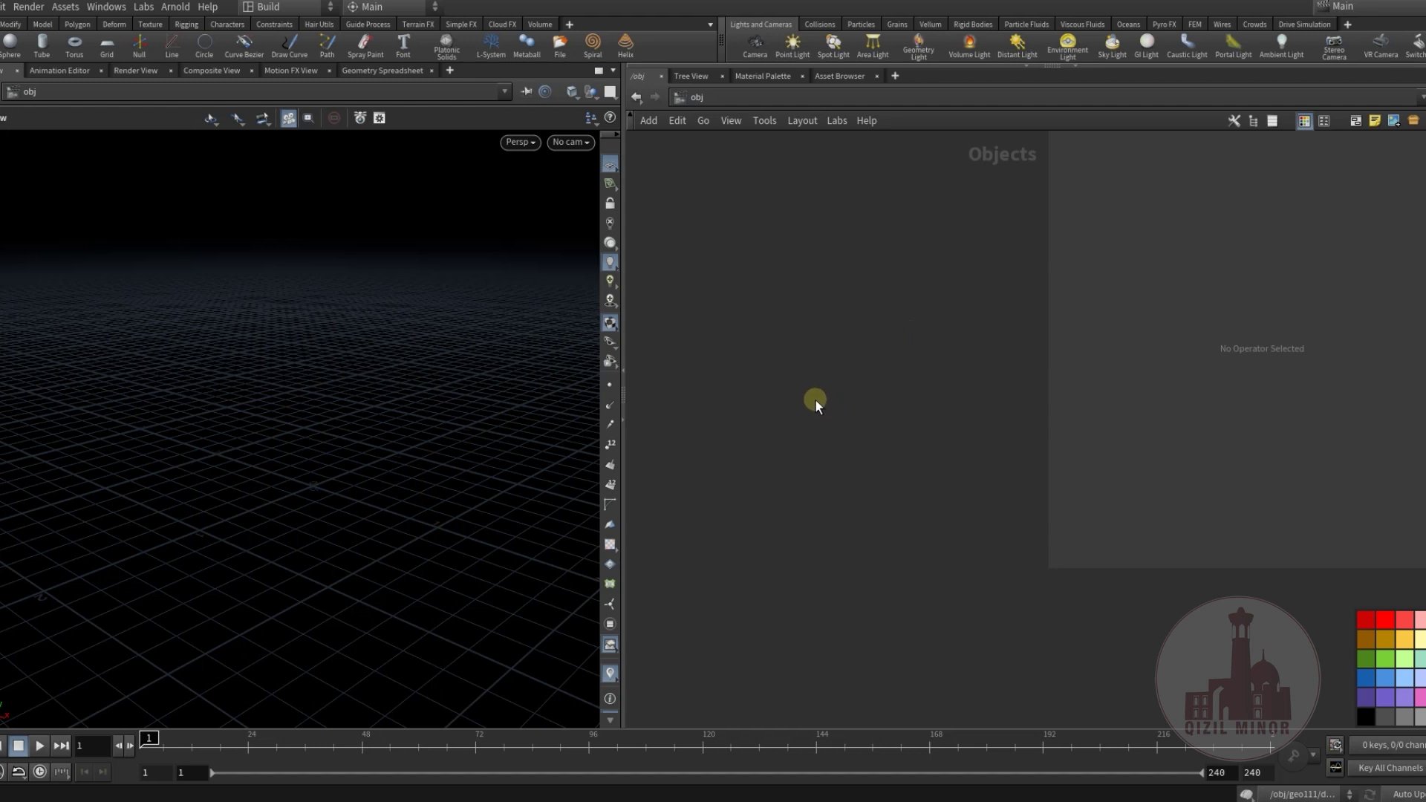
Create a geo1 geometry object and dive inside it.
key(Tab)
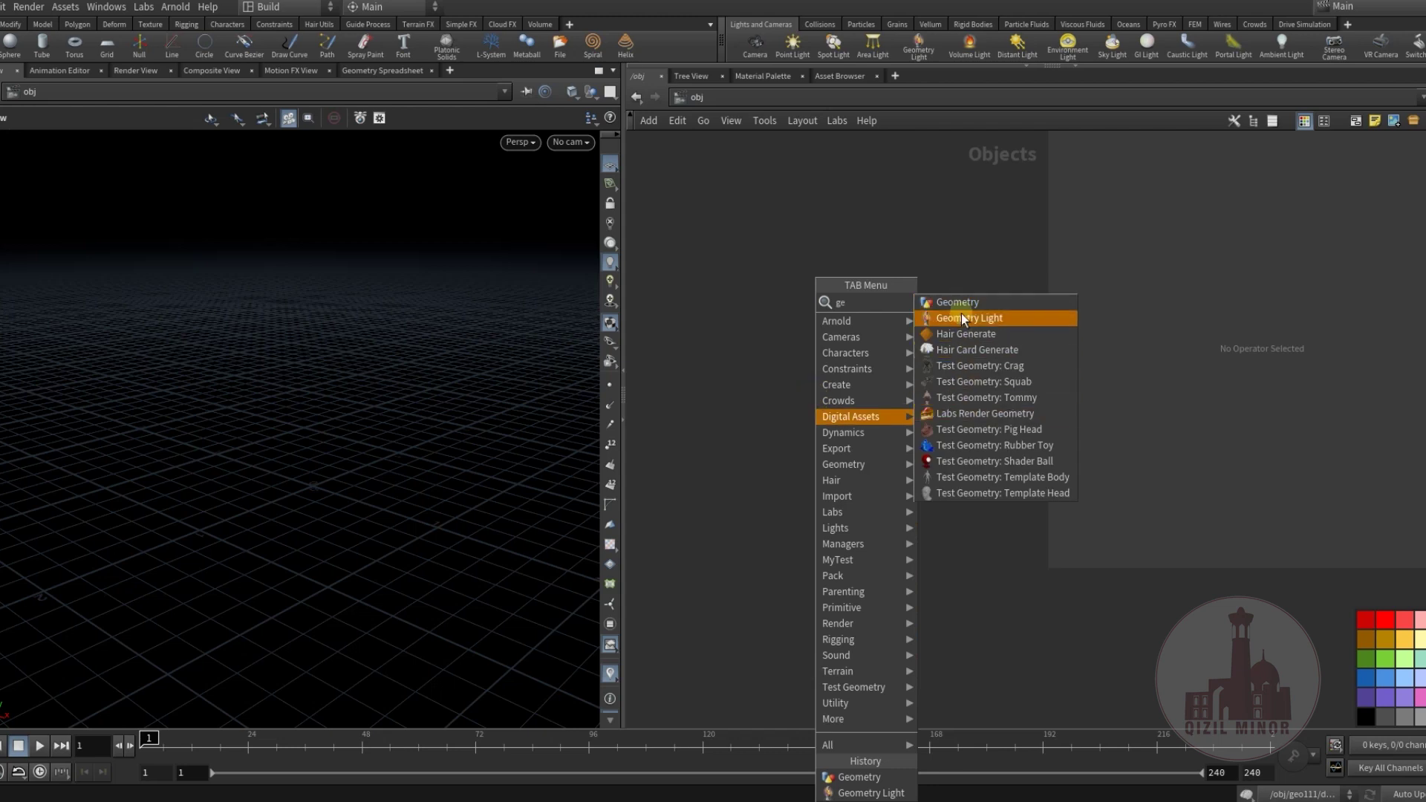
click(958, 301)
click(850, 358)
double_click(850, 359)
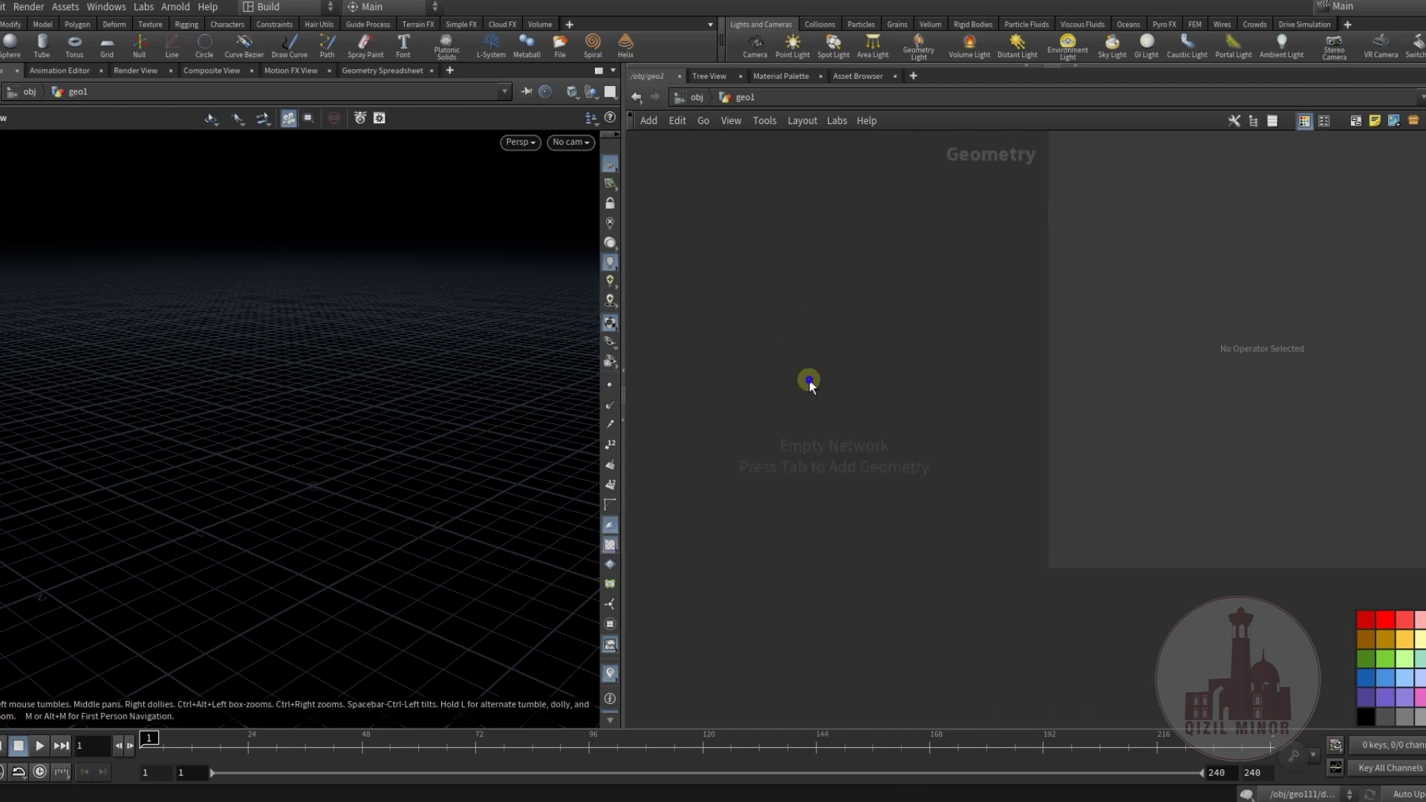
Add a Rubber Toy test geometry node inside geo1.
key(Tab)
mouse_move(881, 615)
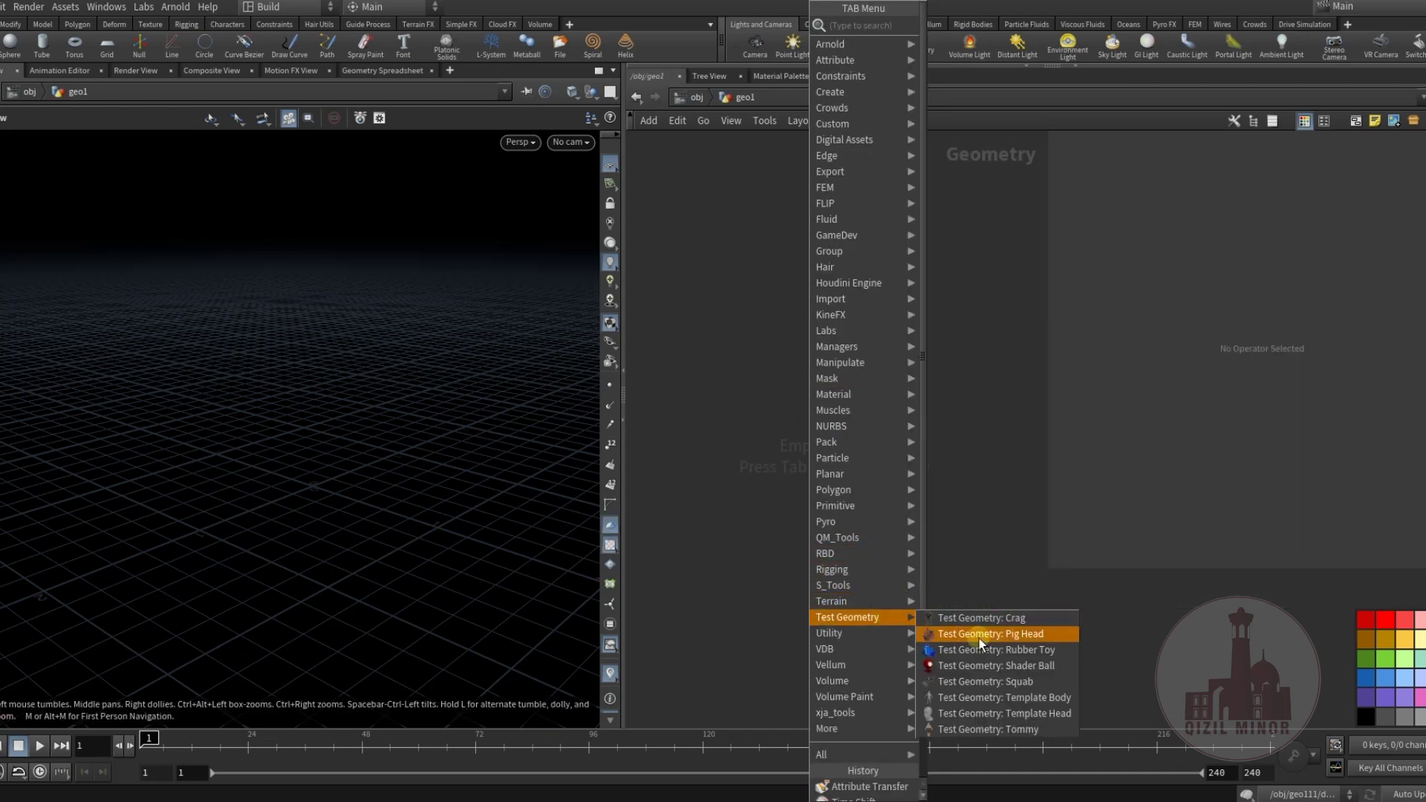
click(978, 650)
click(839, 365)
Add matchsize1 under the rubber toy and set Justify Y to Min.
key(Tab)
text(match)
key(Return)
click(920, 434)
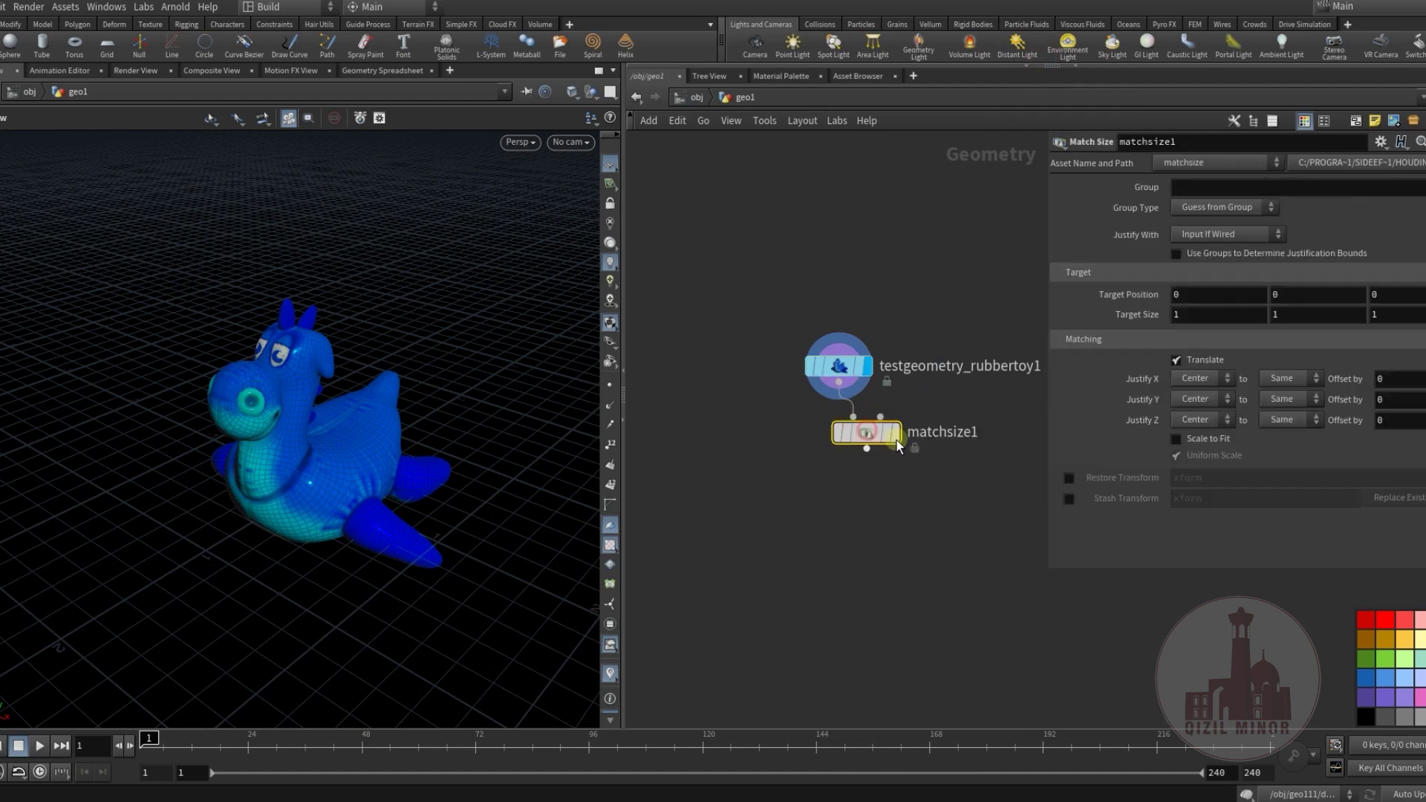
click(896, 433)
drag(867, 433, 839, 417)
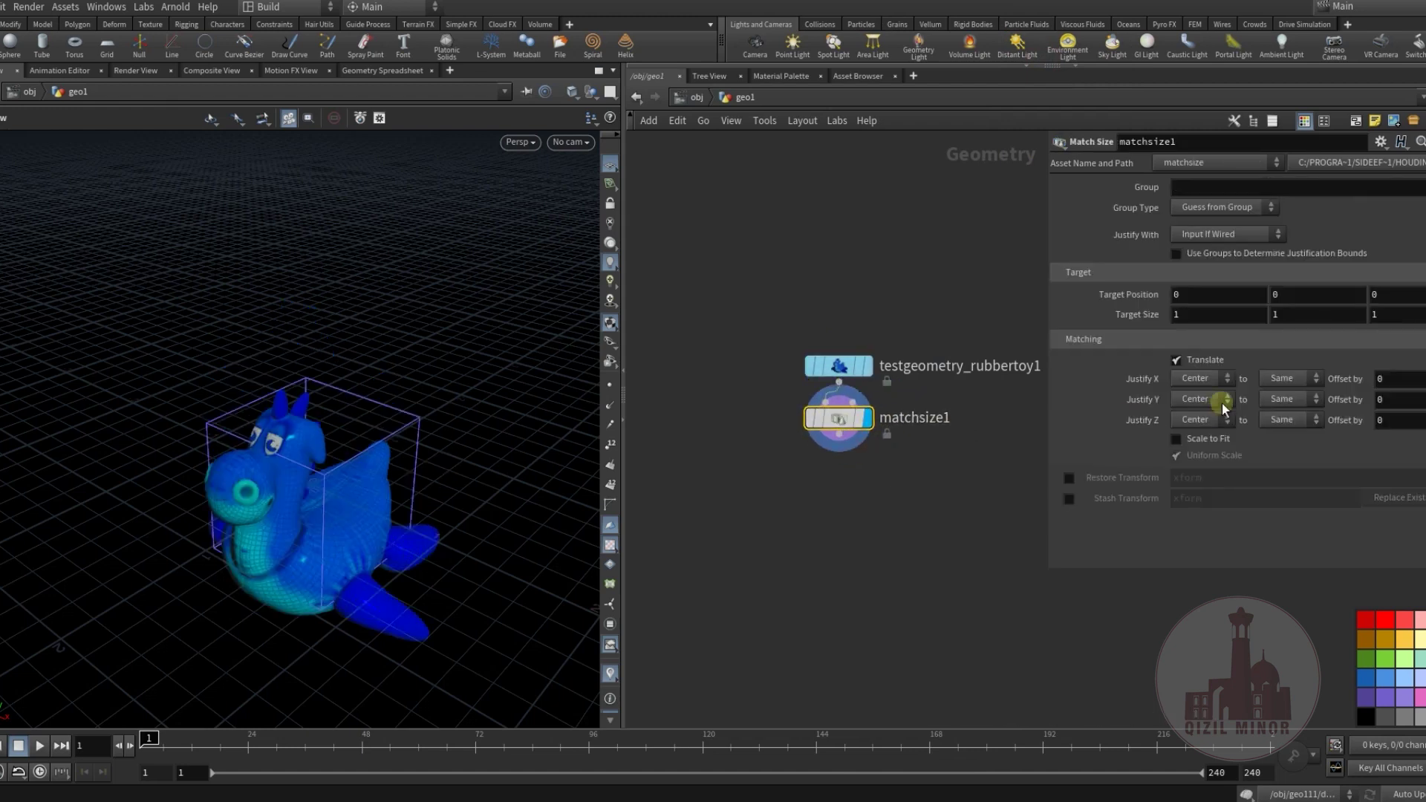
click(1186, 431)
drag(490, 371, 372, 364)
middle_drag(754, 478, 767, 420)
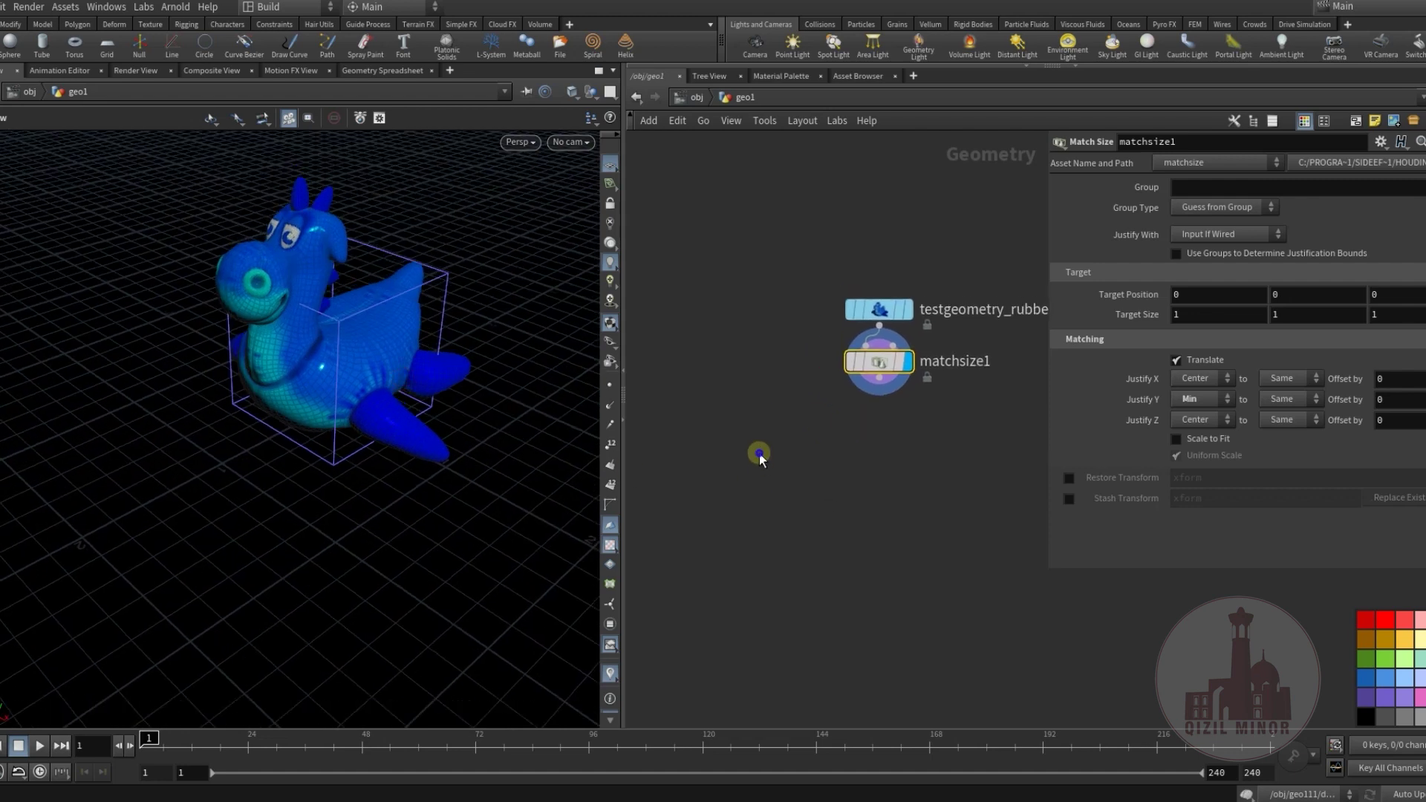
Try a Box node after matchsize1, then delete it.
key(Tab)
mouse_move(759, 455)
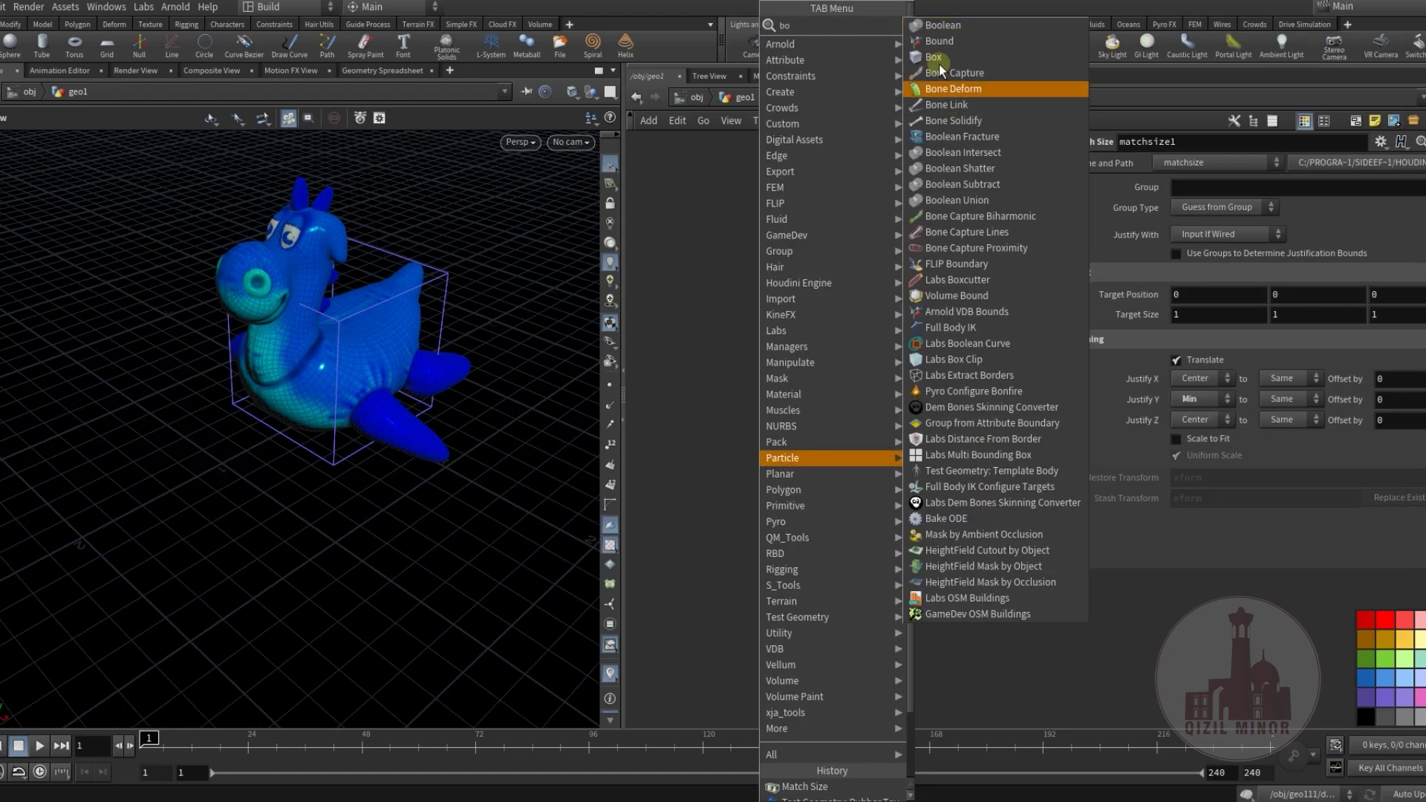
click(937, 61)
click(774, 467)
mouse_move(875, 388)
mouse_down()
mouse_move(780, 423)
mouse_move(775, 451)
mouse_up()
click(795, 471)
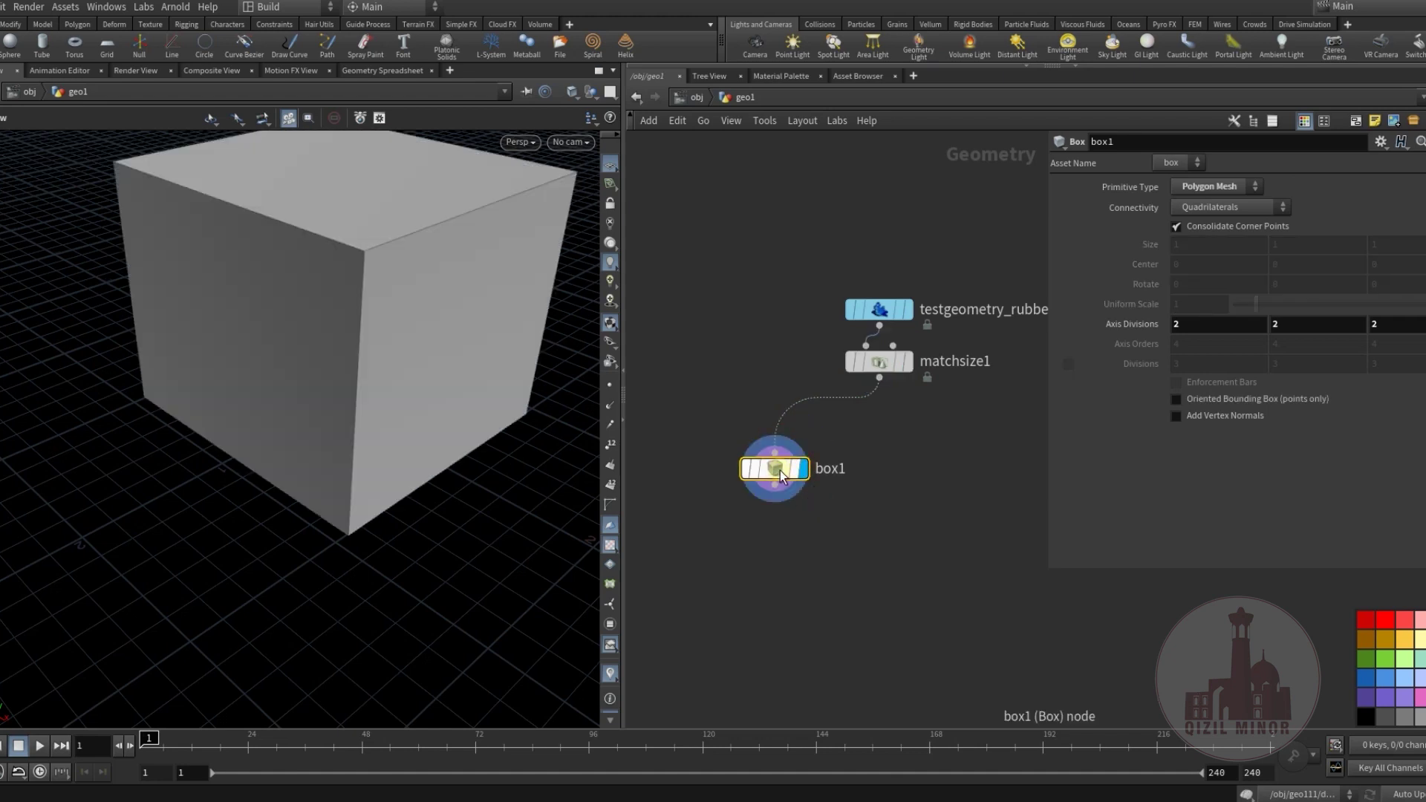
key(Delete)
Add bound1 under matchsize1 to get the toy's bounding cube.
key(Tab)
text(bou)
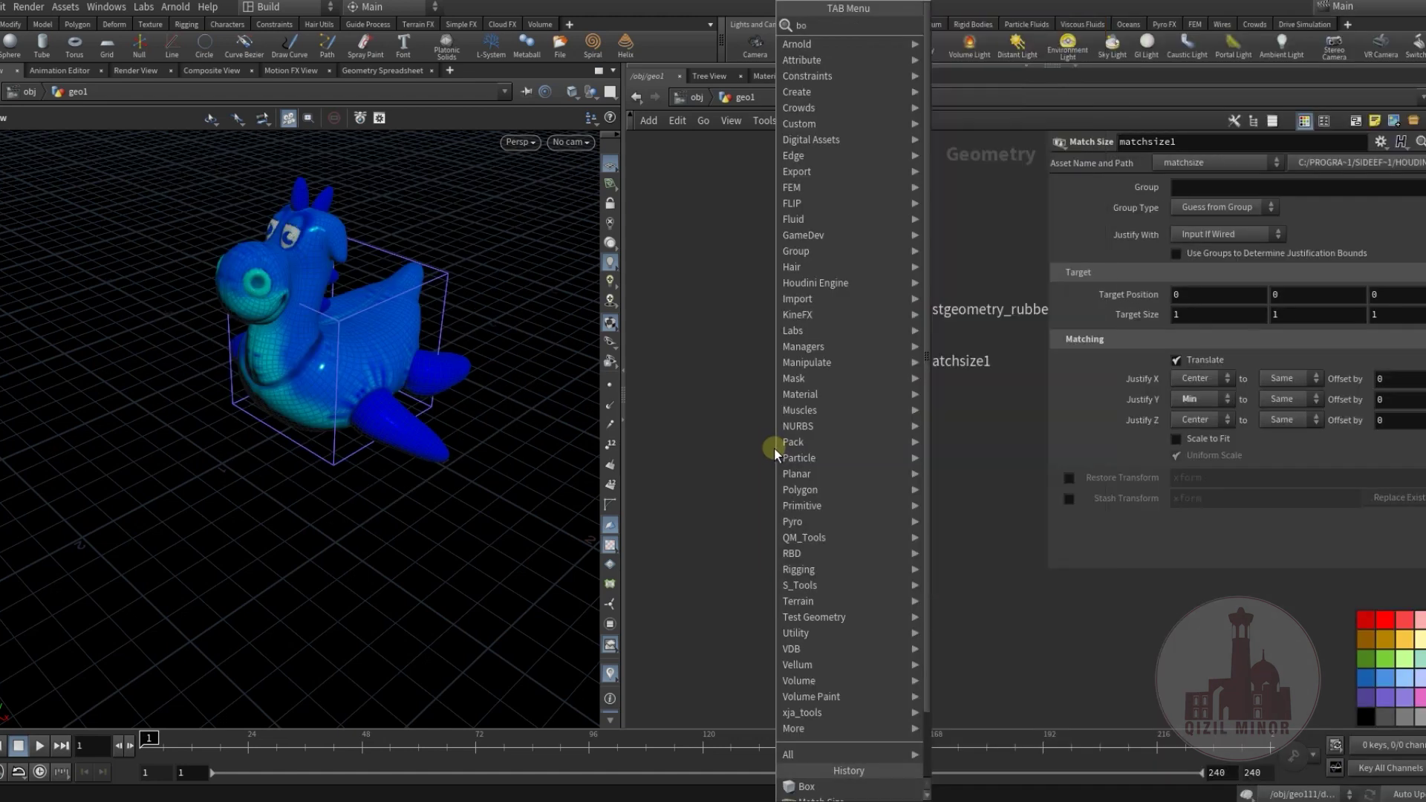
click(959, 25)
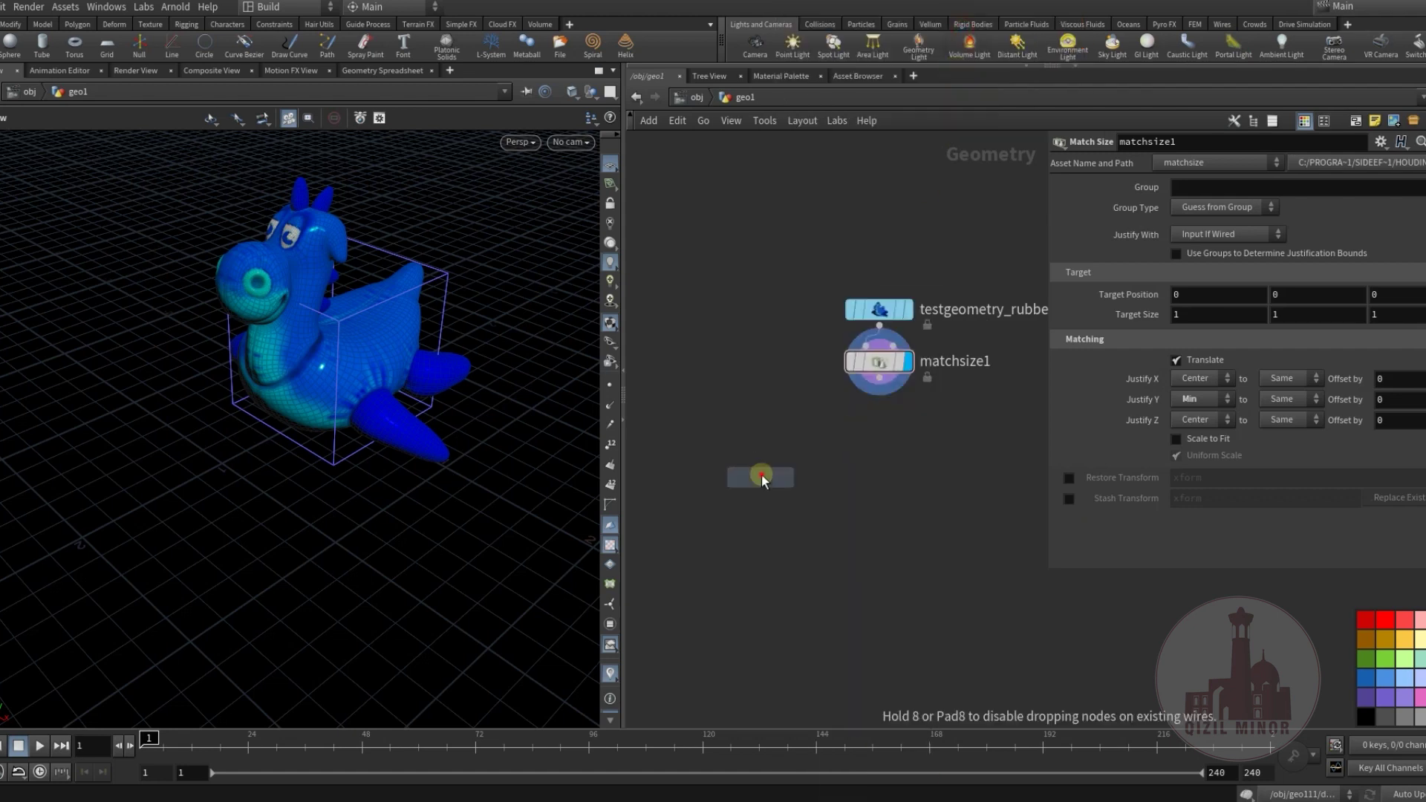
click(774, 473)
drag(879, 380, 748, 448)
click(816, 473)
middle_drag(751, 471, 752, 402)
Add pointsfromvolume1 under bound1 to fill the box with a point grid.
key(Tab)
text(poi)
click(970, 238)
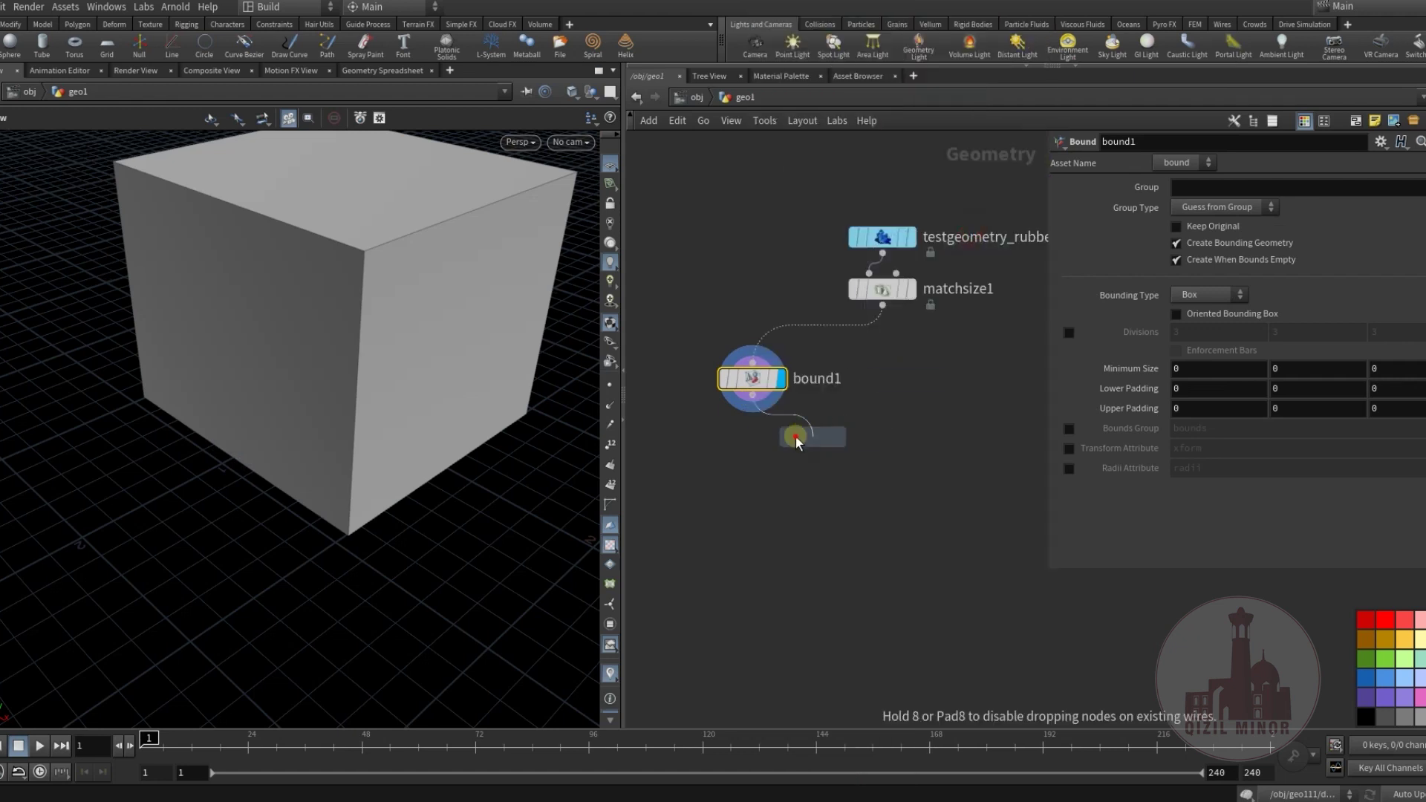
click(817, 453)
click(817, 449)
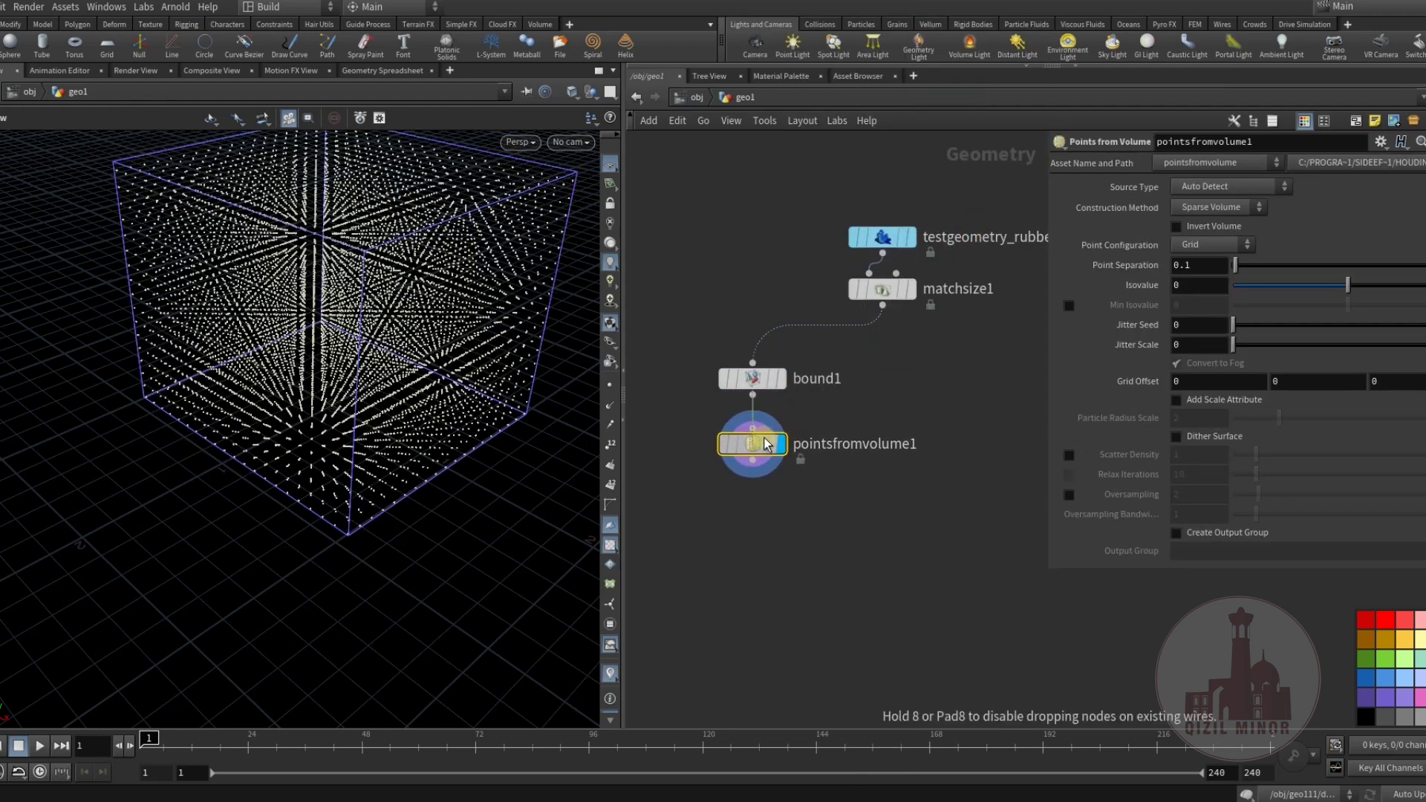
middle_drag(856, 489, 812, 503)
Add group1 fed by pointsfromvolume1 with matchsize1 as its second input.
key(Tab)
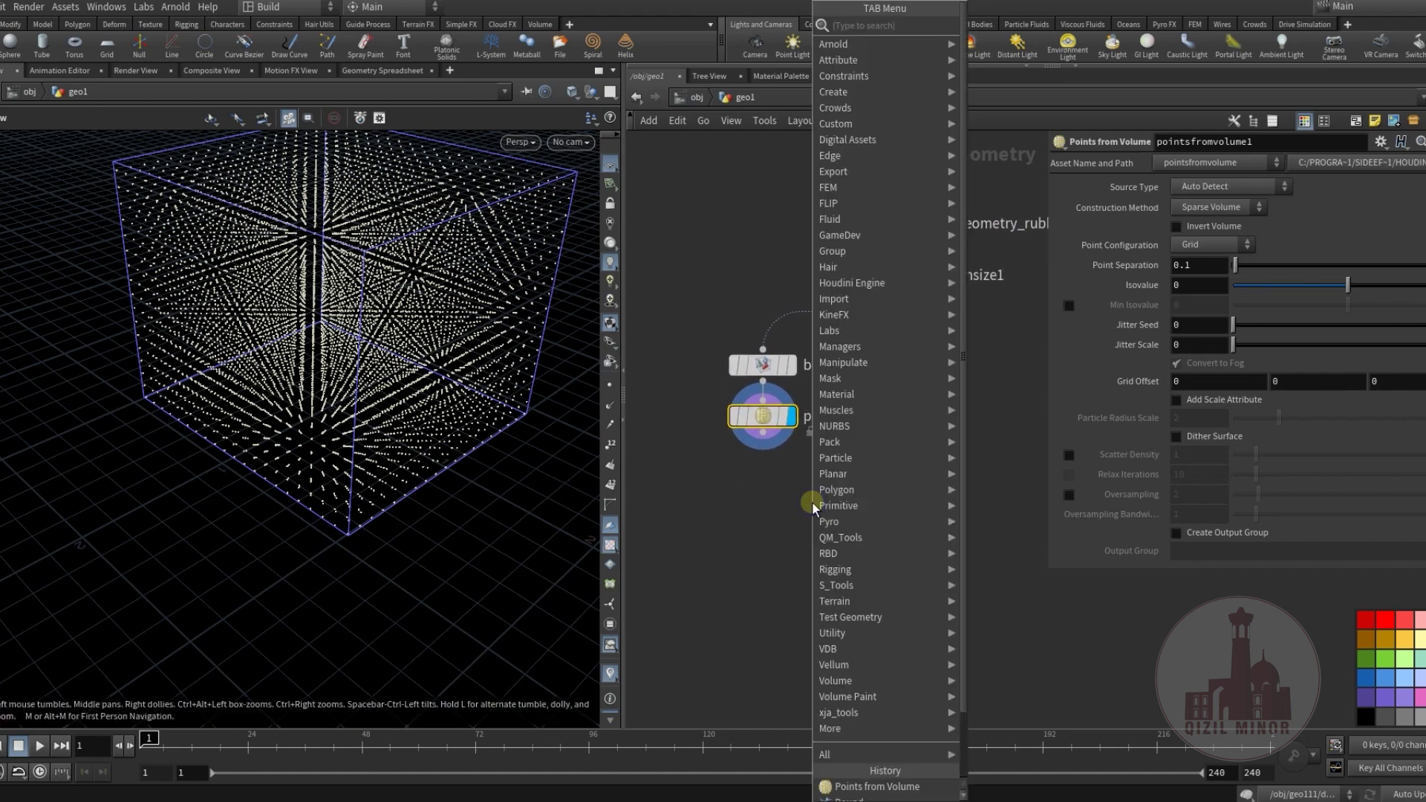
mouse_move(880, 507)
click(1040, 57)
click(774, 523)
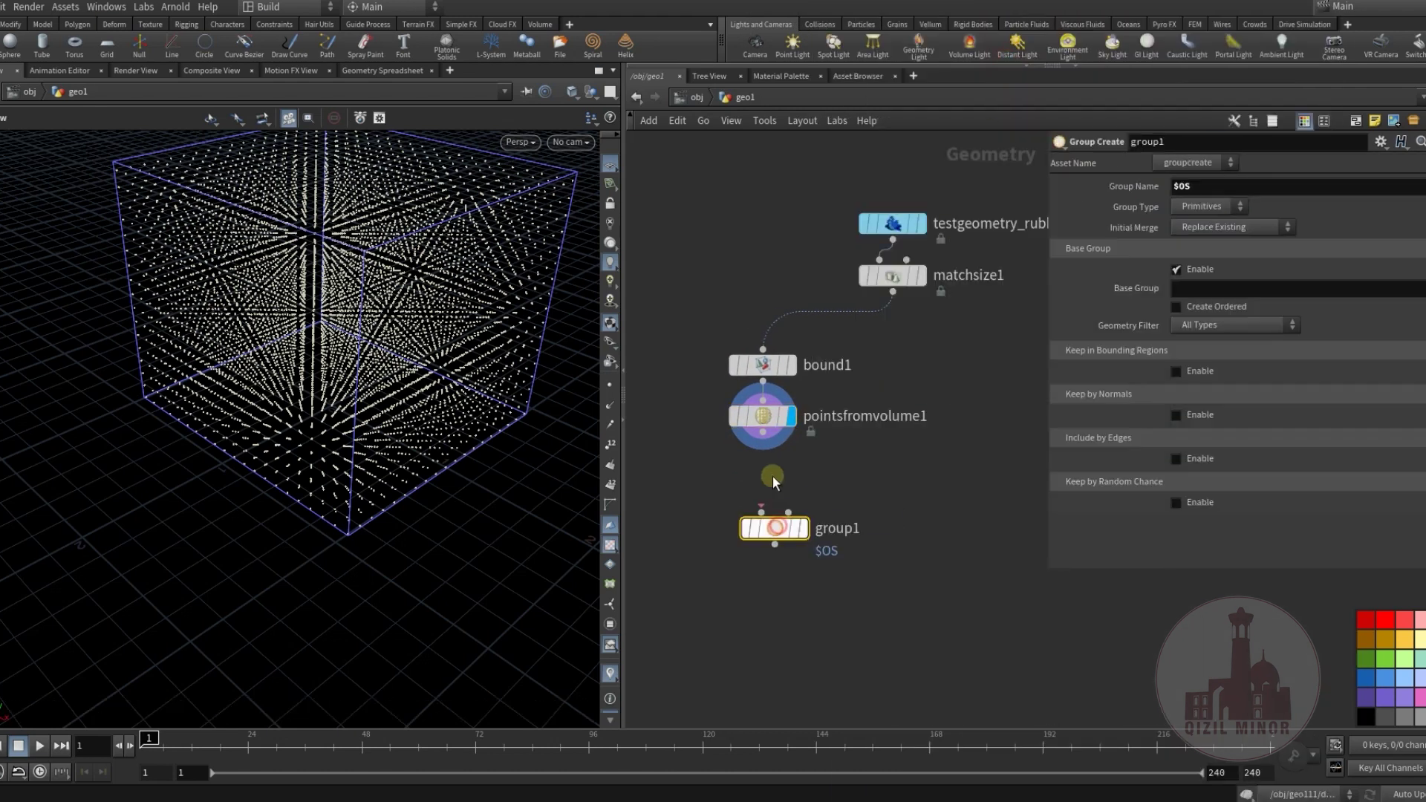
drag(775, 452, 763, 512)
drag(893, 292, 835, 506)
click(802, 528)
In group1, disable Base Group and keep points inside the Bounding Object.
click(1187, 267)
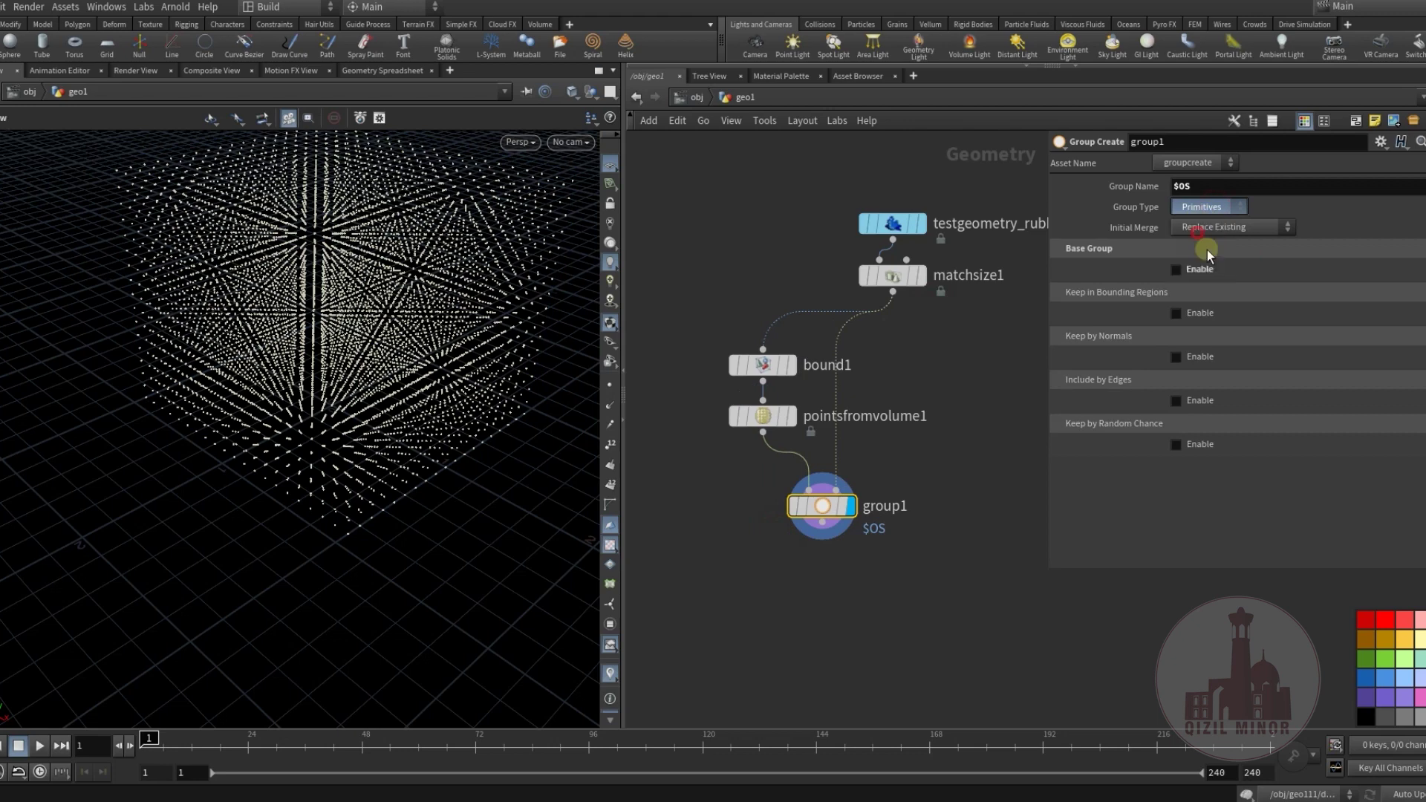
click(1176, 313)
click(1273, 332)
click(1275, 375)
middle_drag(805, 572, 779, 537)
drag(319, 407, 356, 344)
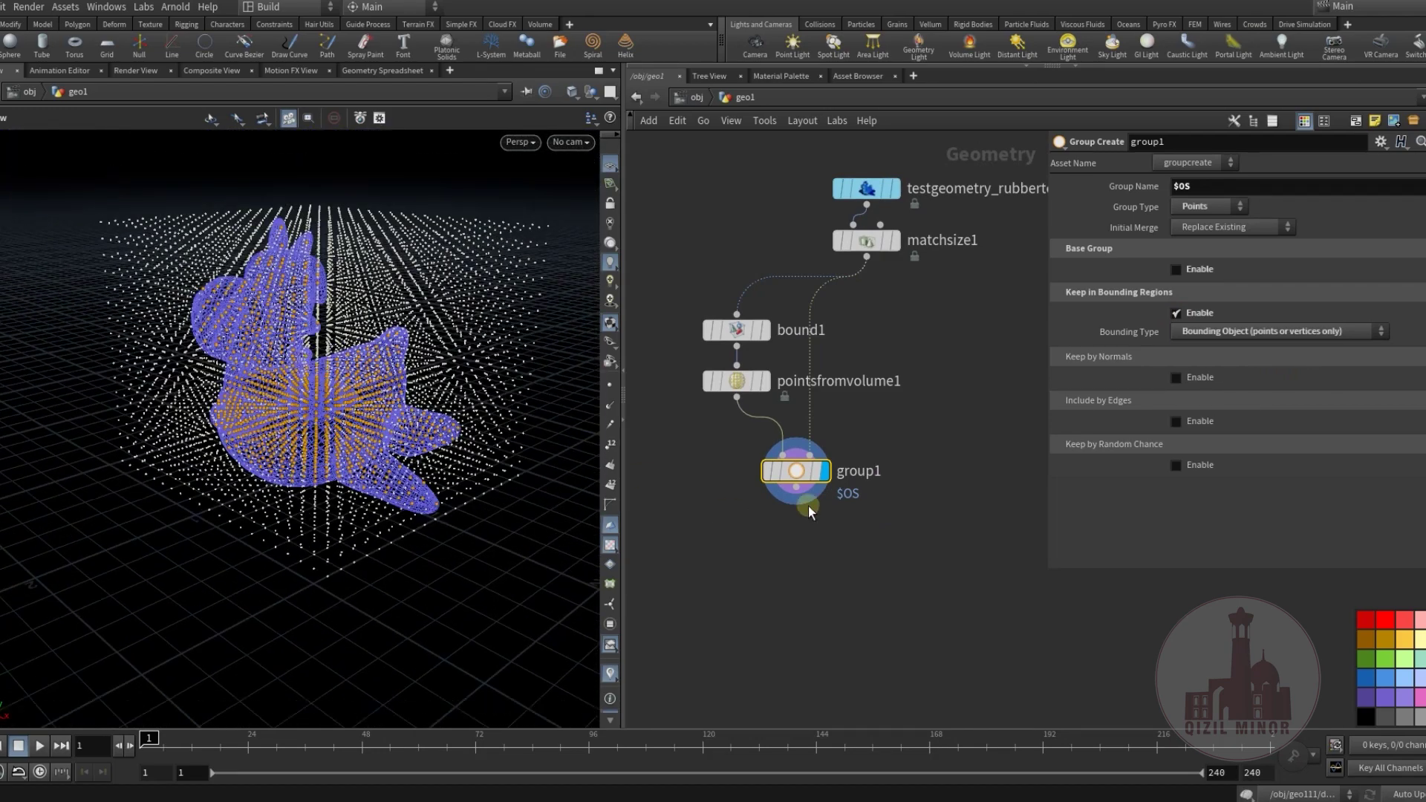
Add a blast1 node under group1 and display it.
middle_drag(810, 512, 790, 472)
key(Tab)
text(bl)
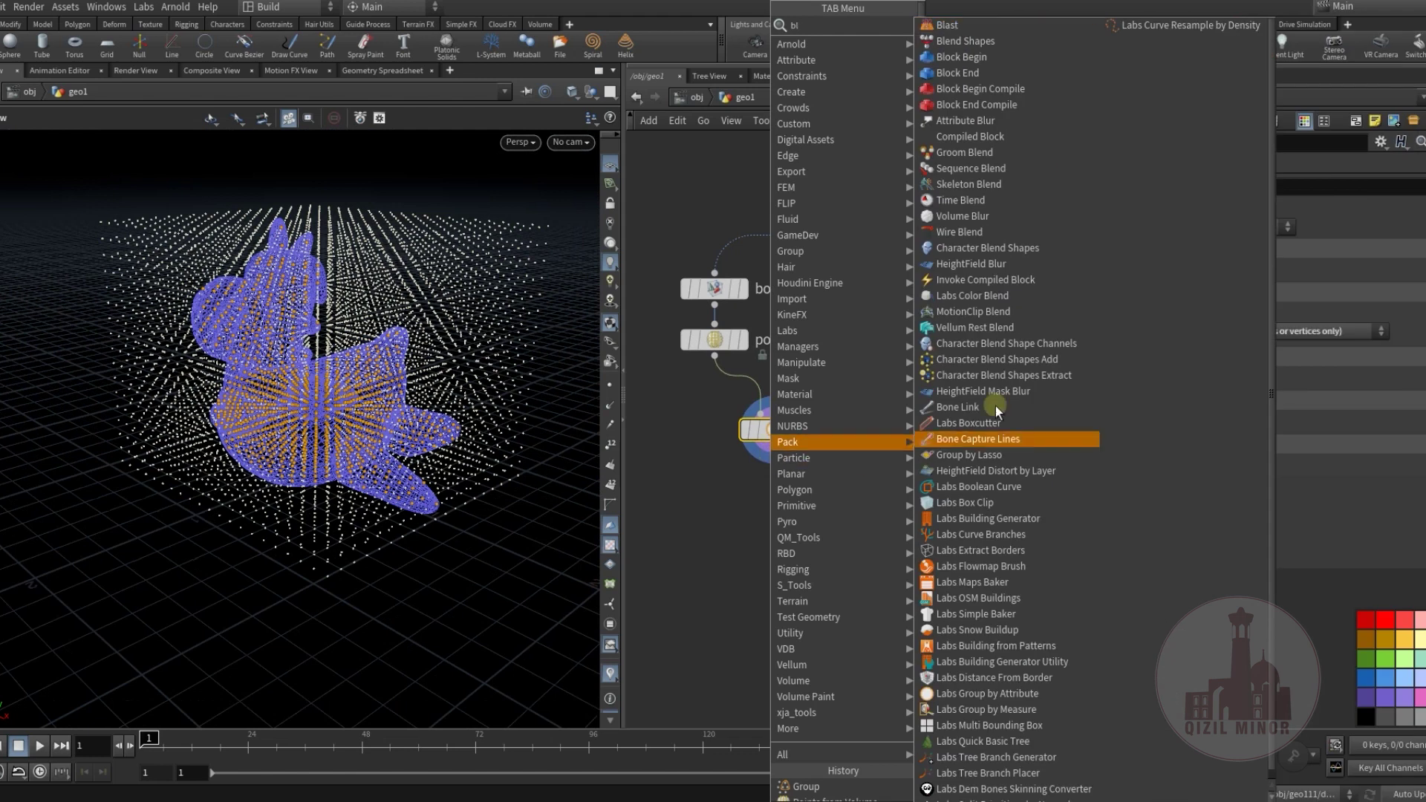
click(955, 25)
click(813, 499)
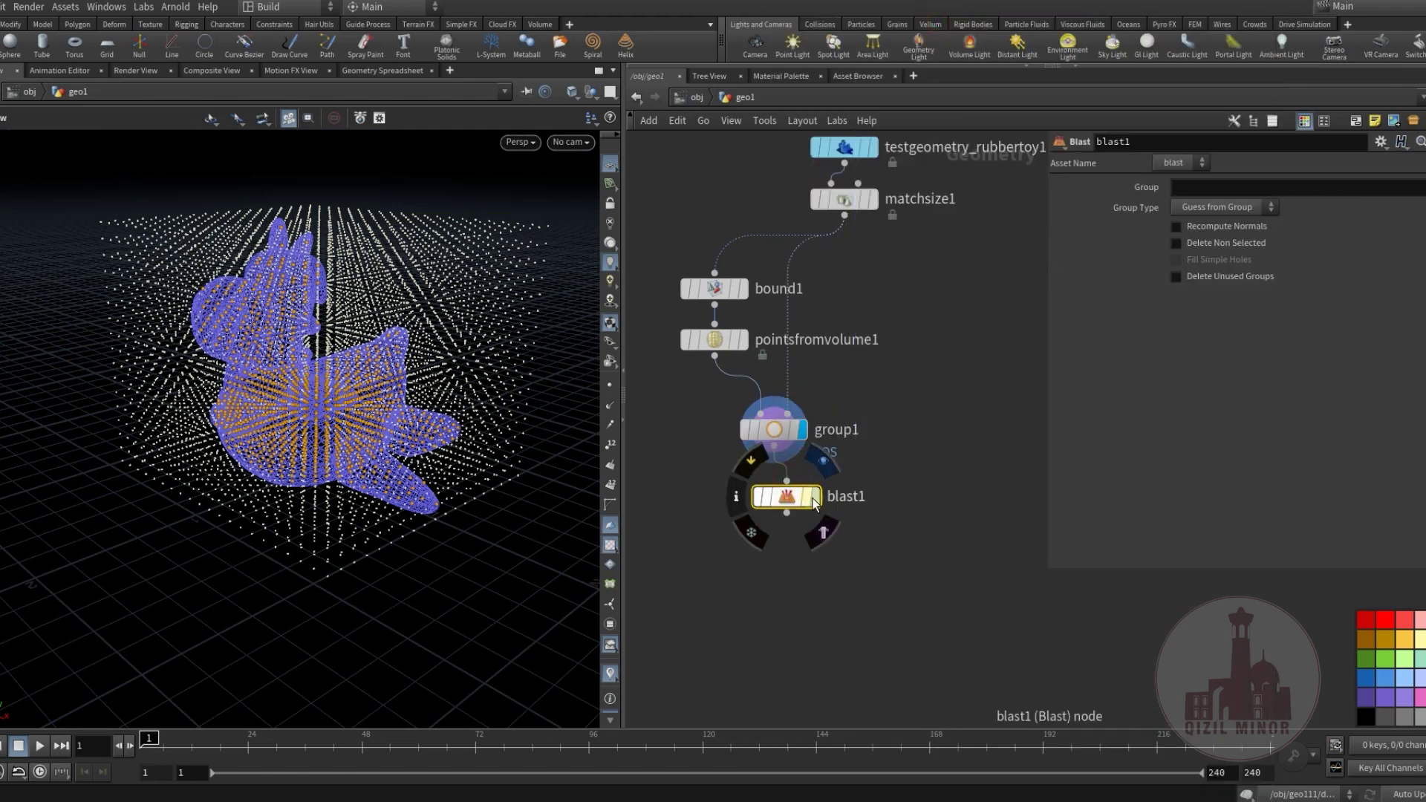
click(815, 497)
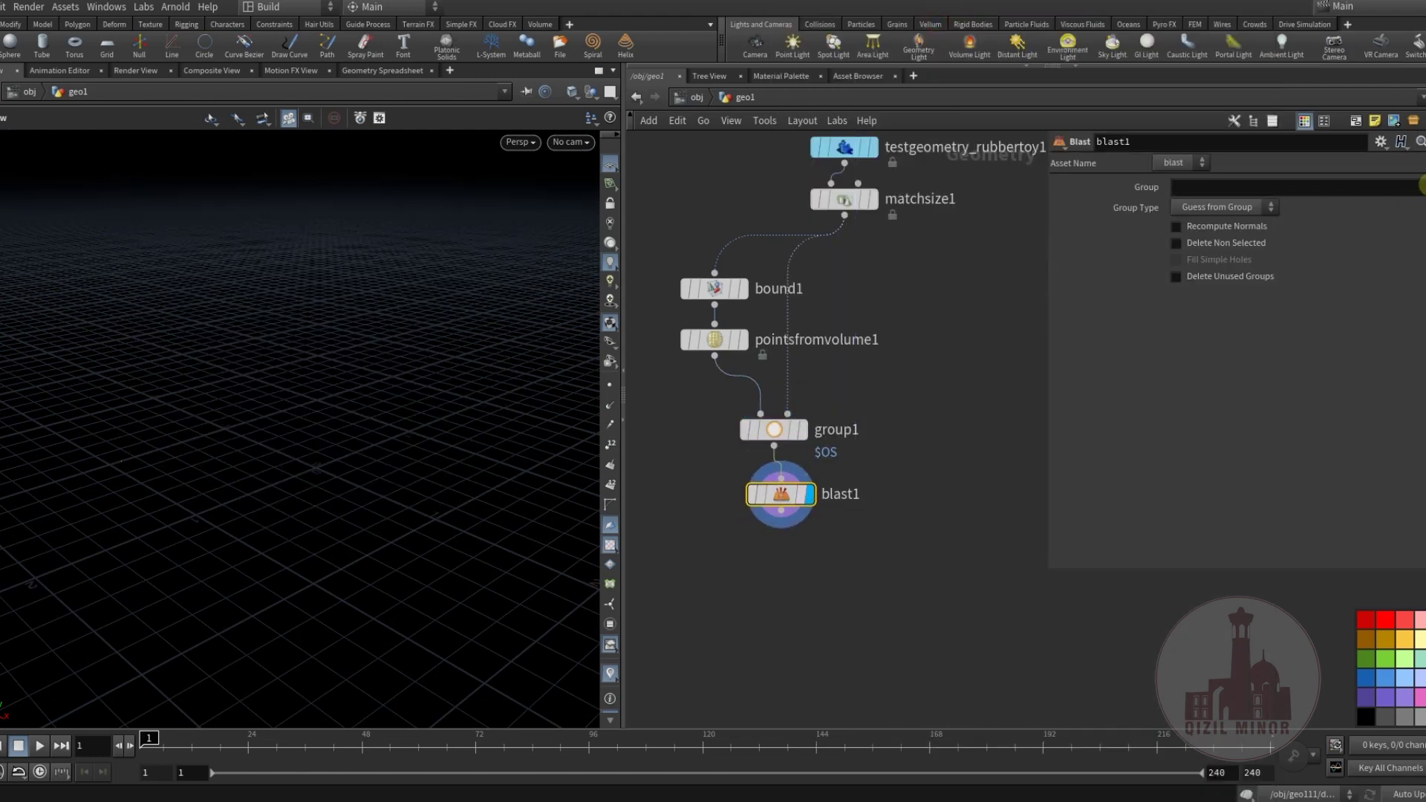
Set blast1's Group to group1 with Delete Non Selected enabled.
click(1201, 254)
click(1197, 248)
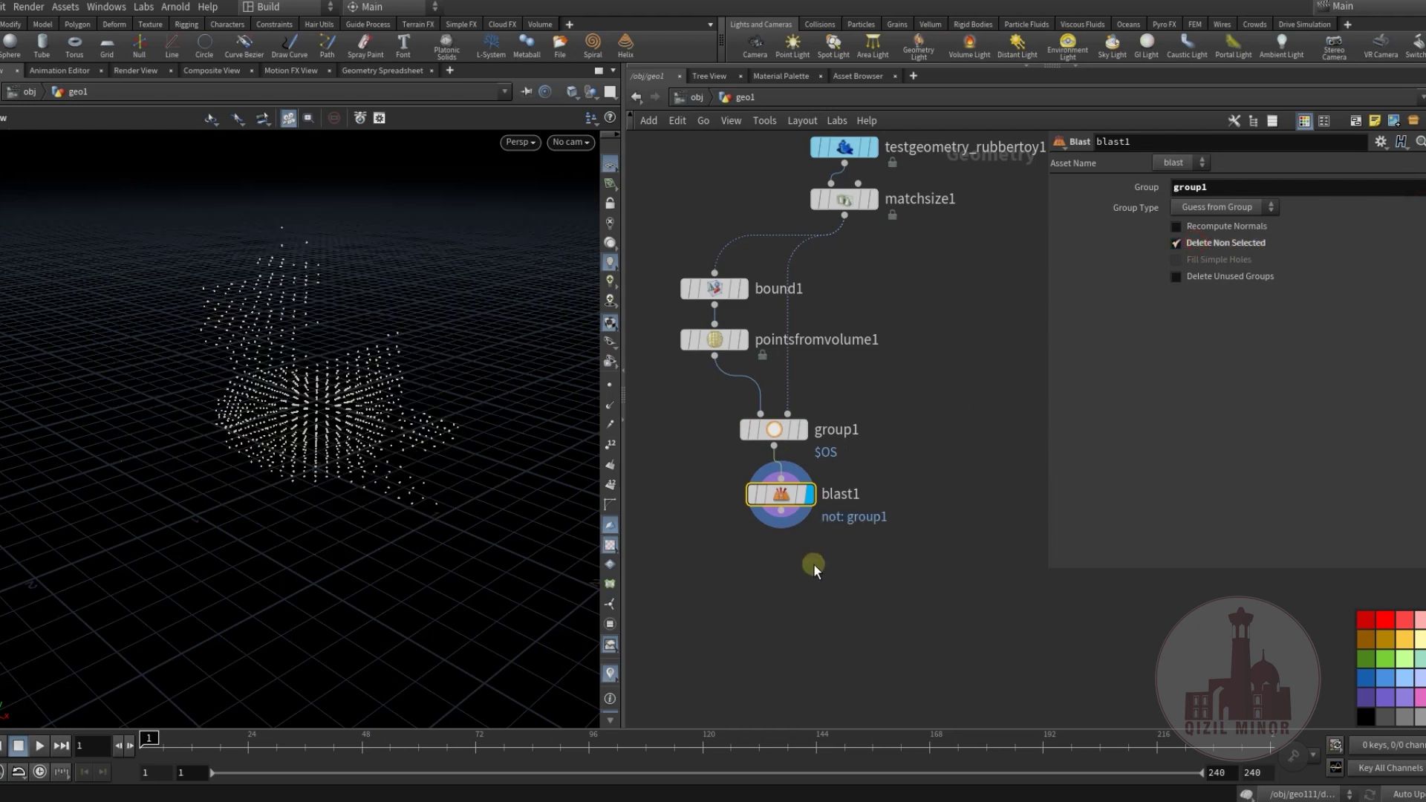
middle_drag(812, 567, 850, 561)
drag(411, 500, 357, 446)
middle_drag(856, 576, 866, 542)
mouse_move(319, 416)
mouse_down()
mouse_move(290, 339)
mouse_move(312, 416)
mouse_up()
middle_drag(745, 487, 783, 518)
Add a default box1 node beside the network.
key(Tab)
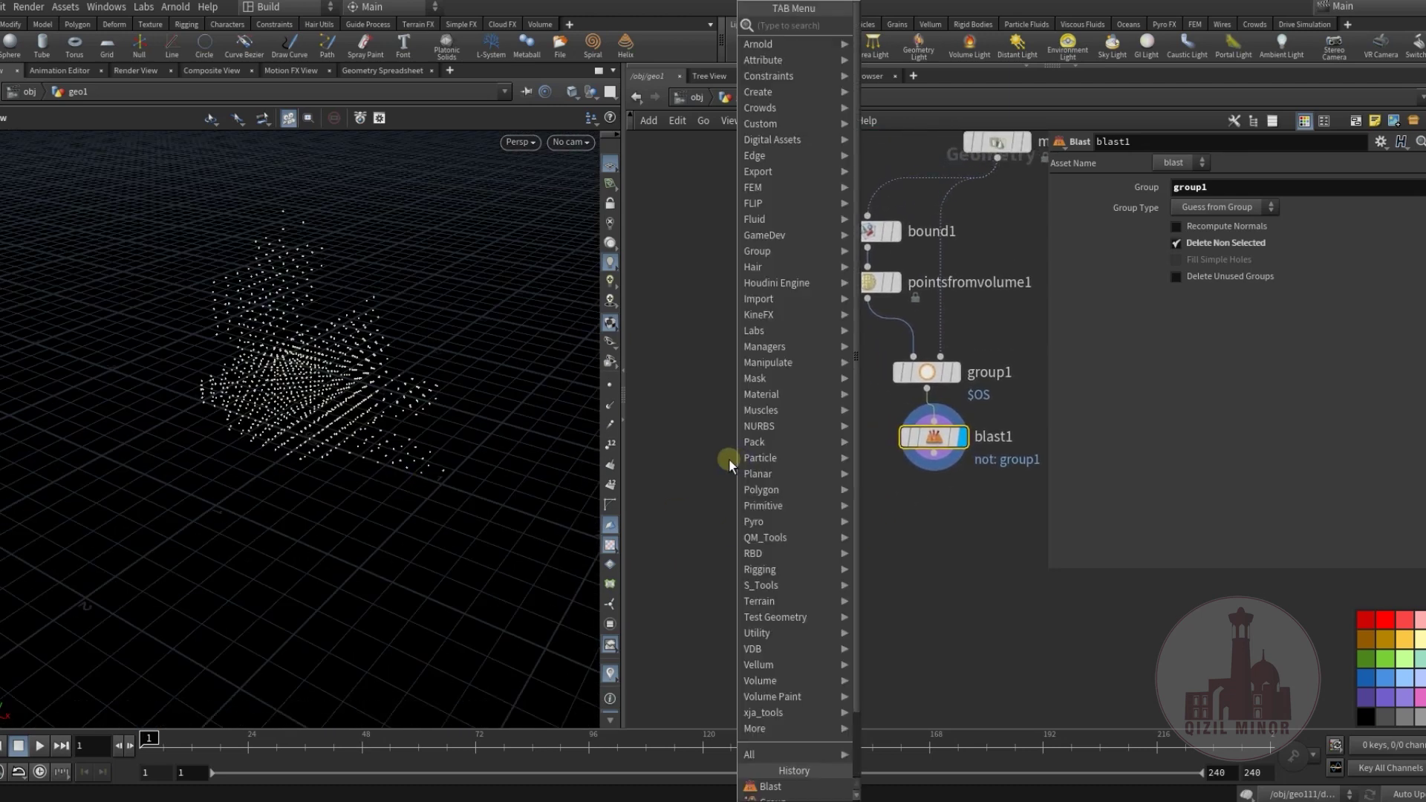
text(bo)
click(877, 57)
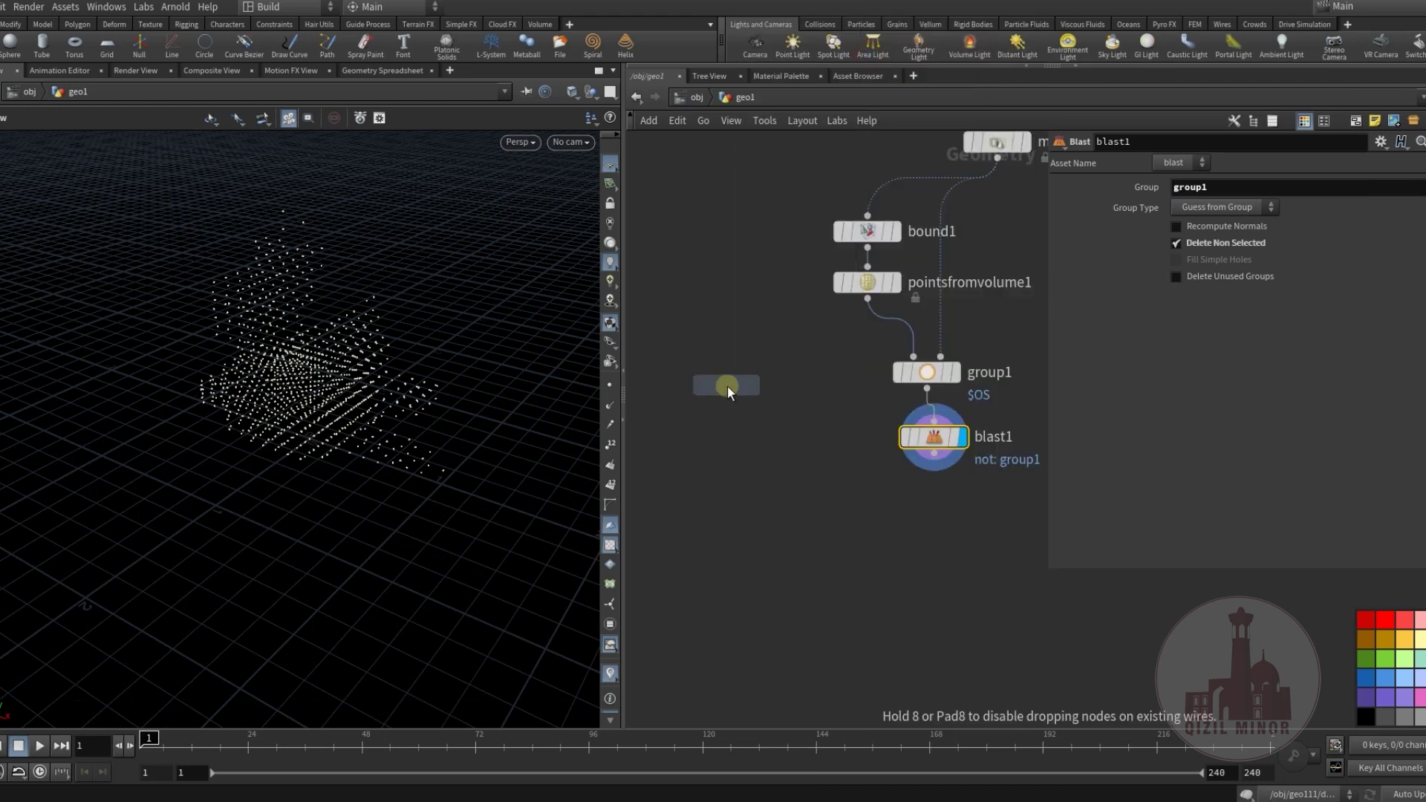
click(746, 433)
middle_drag(802, 510, 772, 500)
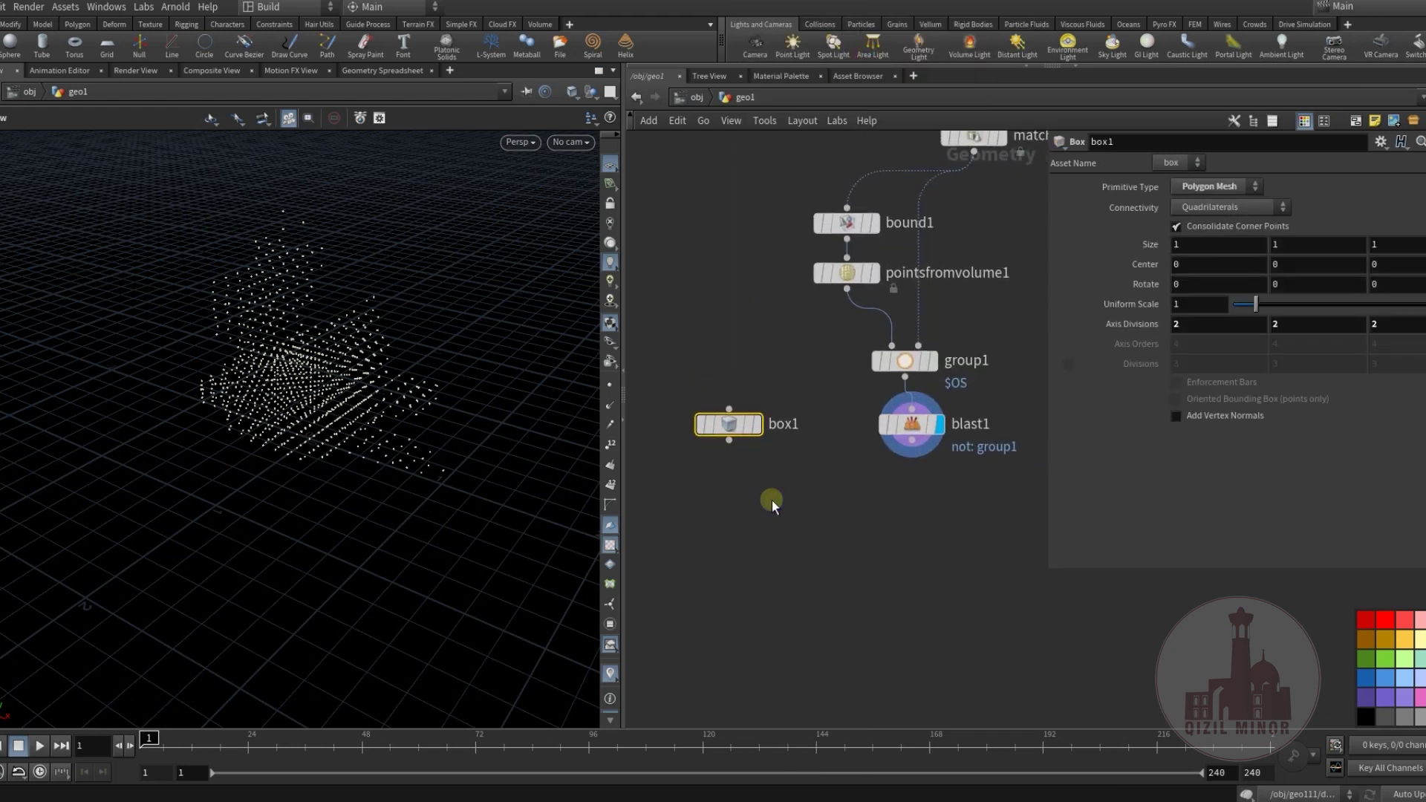
Add copytopoints1 to copy box1 onto blast1's points.
key(c)
key(Tab)
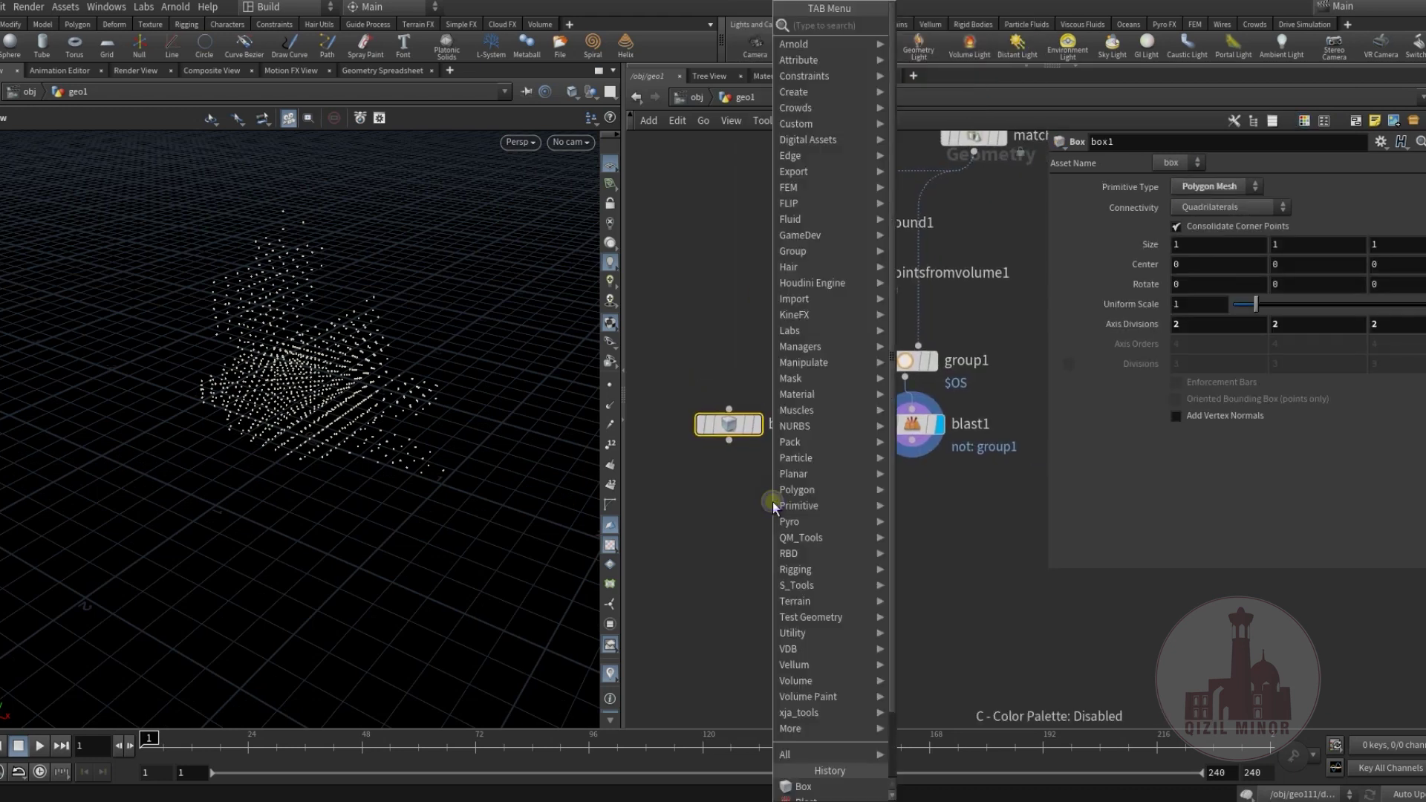
mouse_move(778, 505)
key(Down)
key(Down)
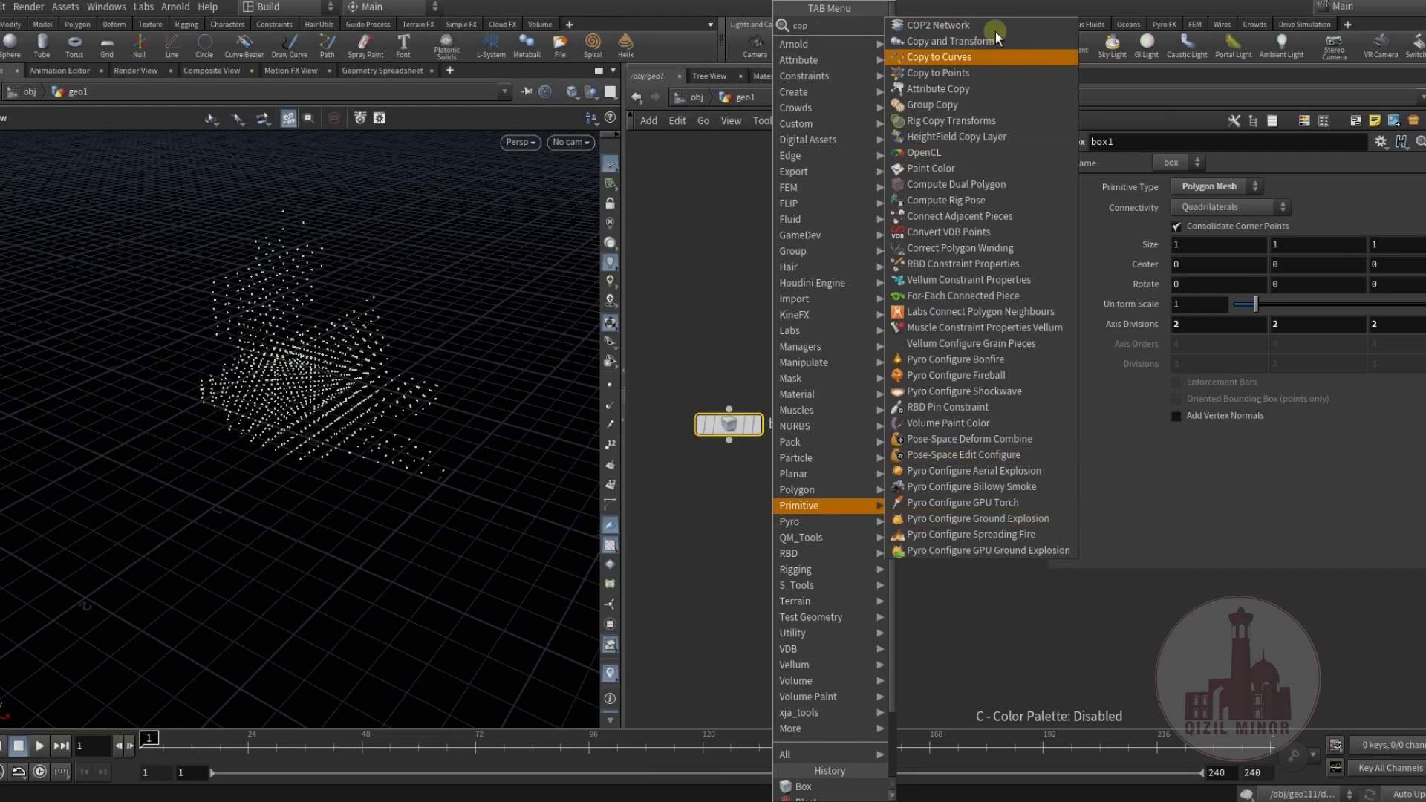
key(Return)
click(767, 491)
drag(728, 441, 913, 442)
click(796, 510)
drag(765, 511, 753, 571)
middle_drag(884, 498, 840, 443)
key(Tab)
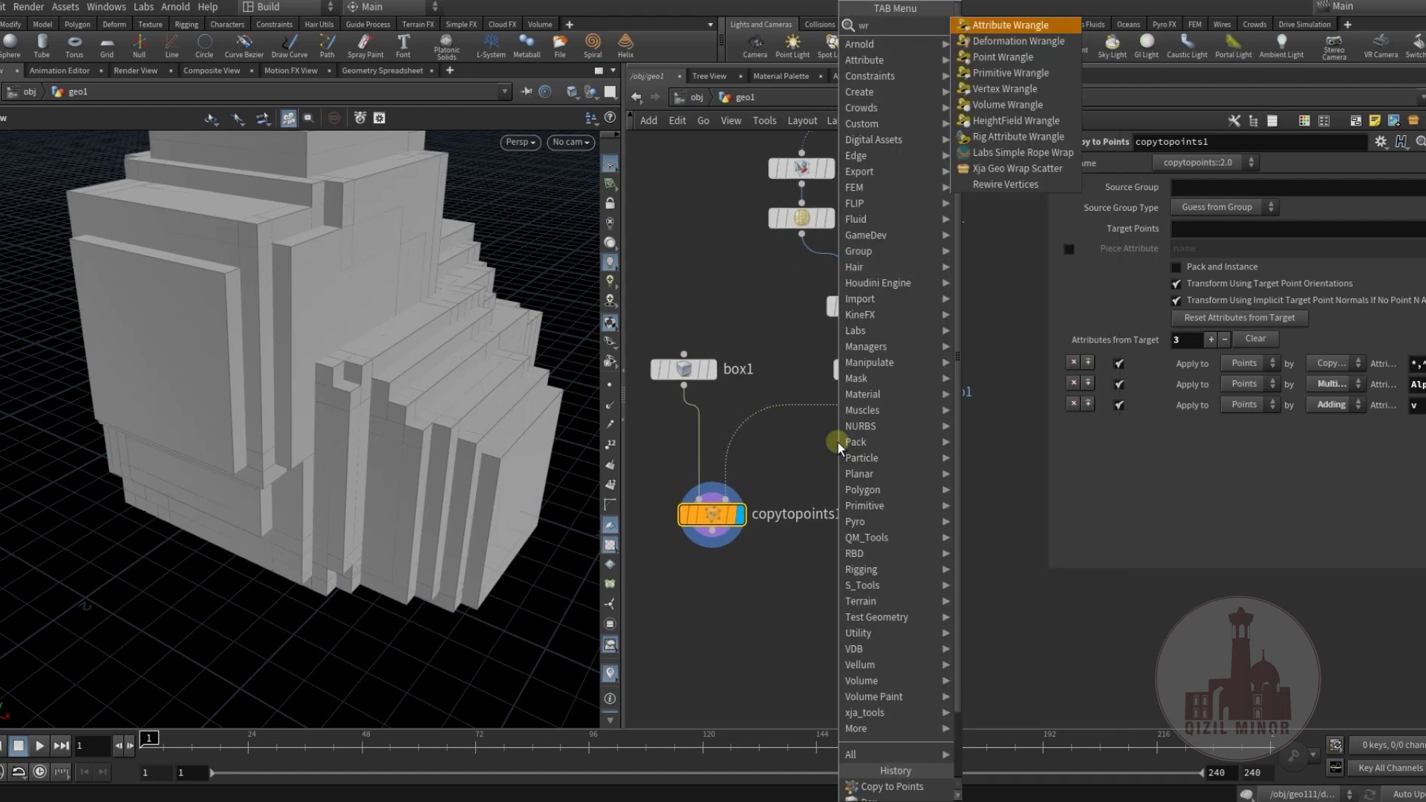
mouse_move(947, 22)
click(995, 26)
click(762, 404)
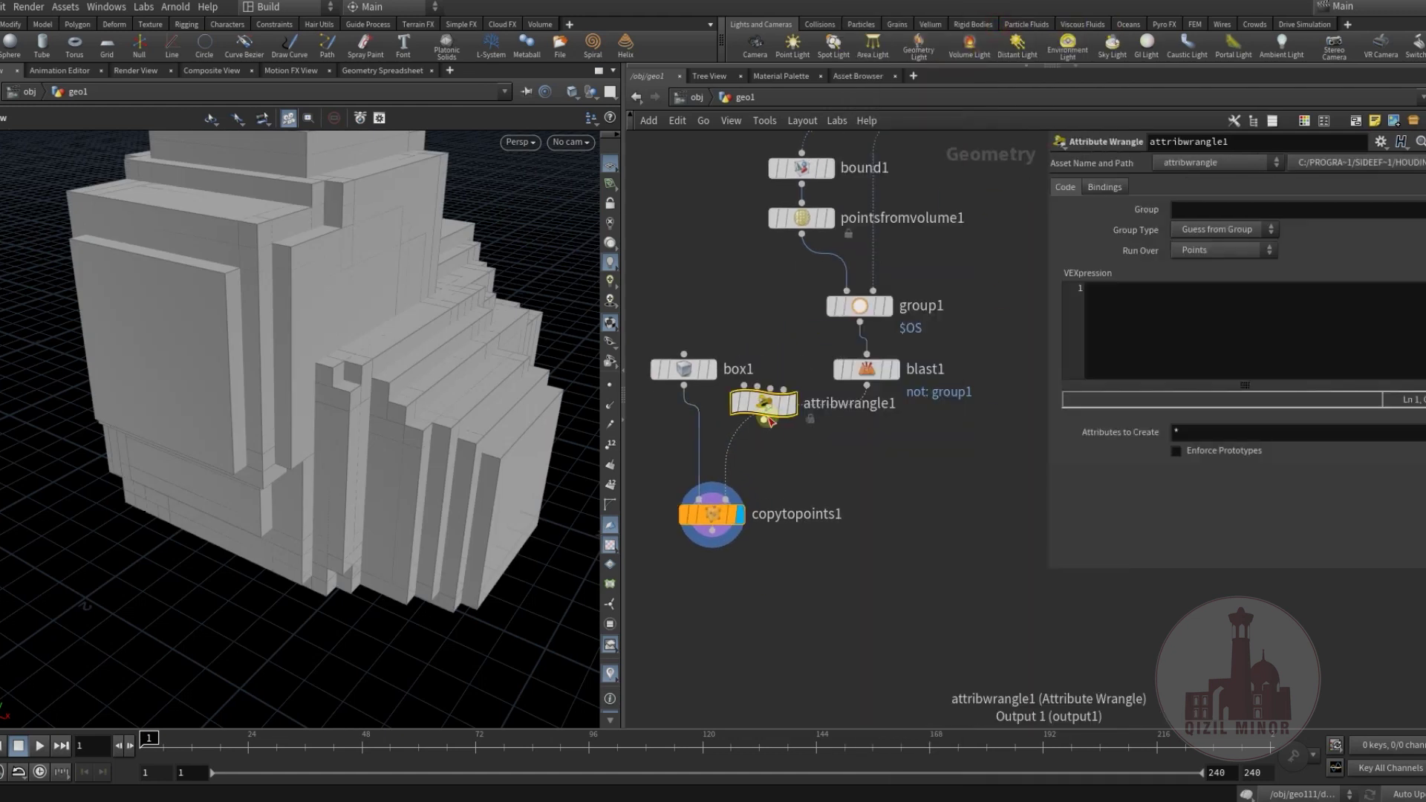
drag(778, 429, 907, 431)
click(1121, 318)
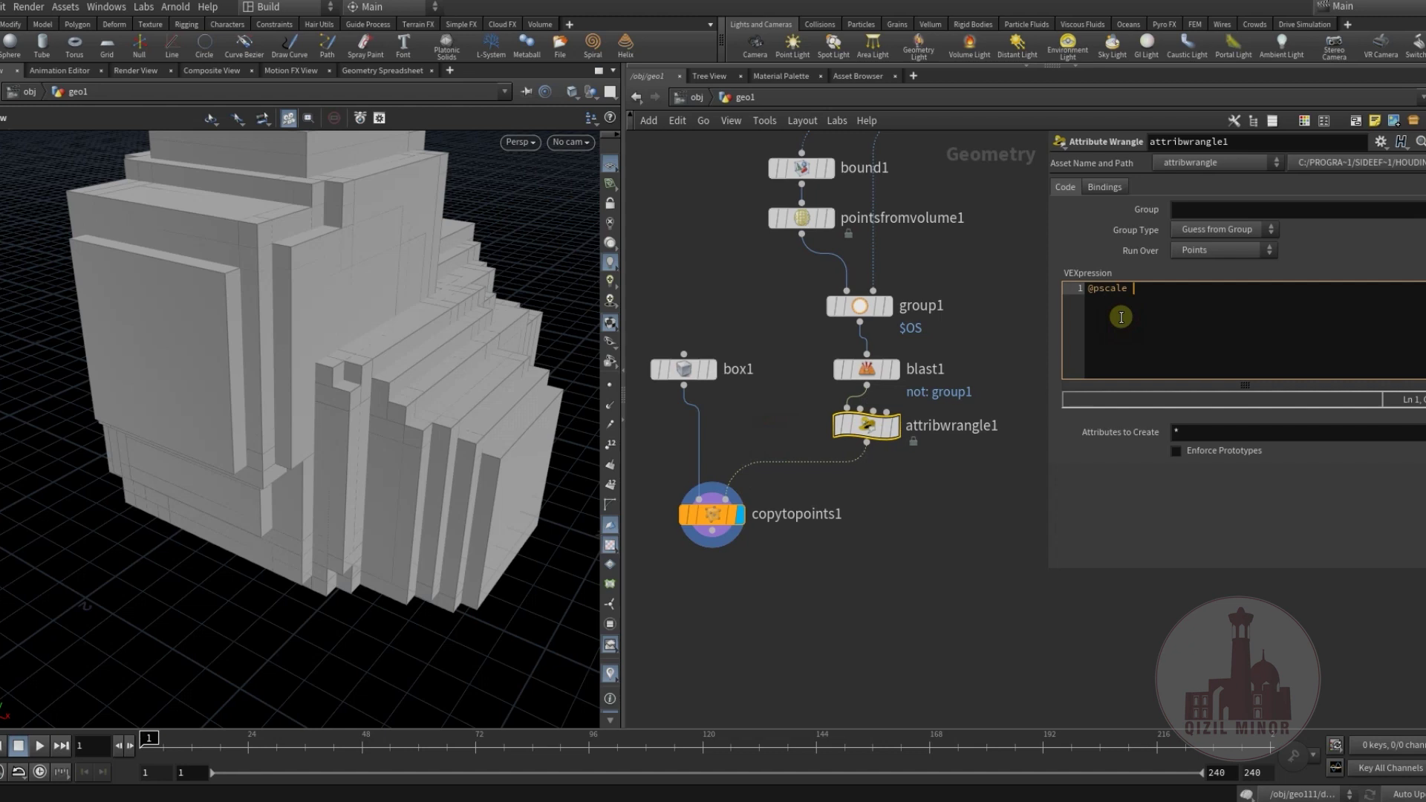
text(@pscale = ch())
Create the wrangle's Scale parameter and set it to 0.1.
click(1142, 456)
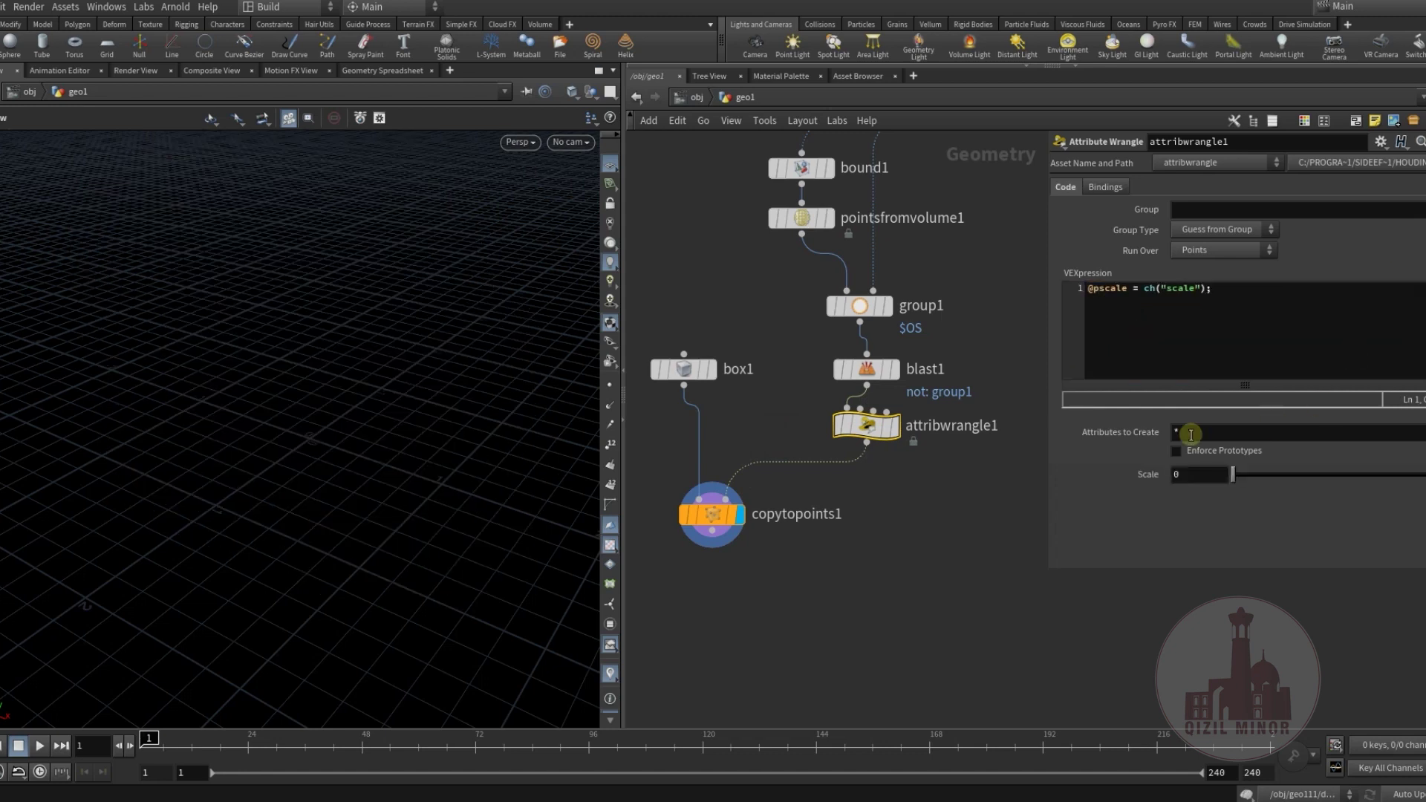
drag(1234, 474, 1246, 479)
click(1222, 474)
text(1)
key(Return)
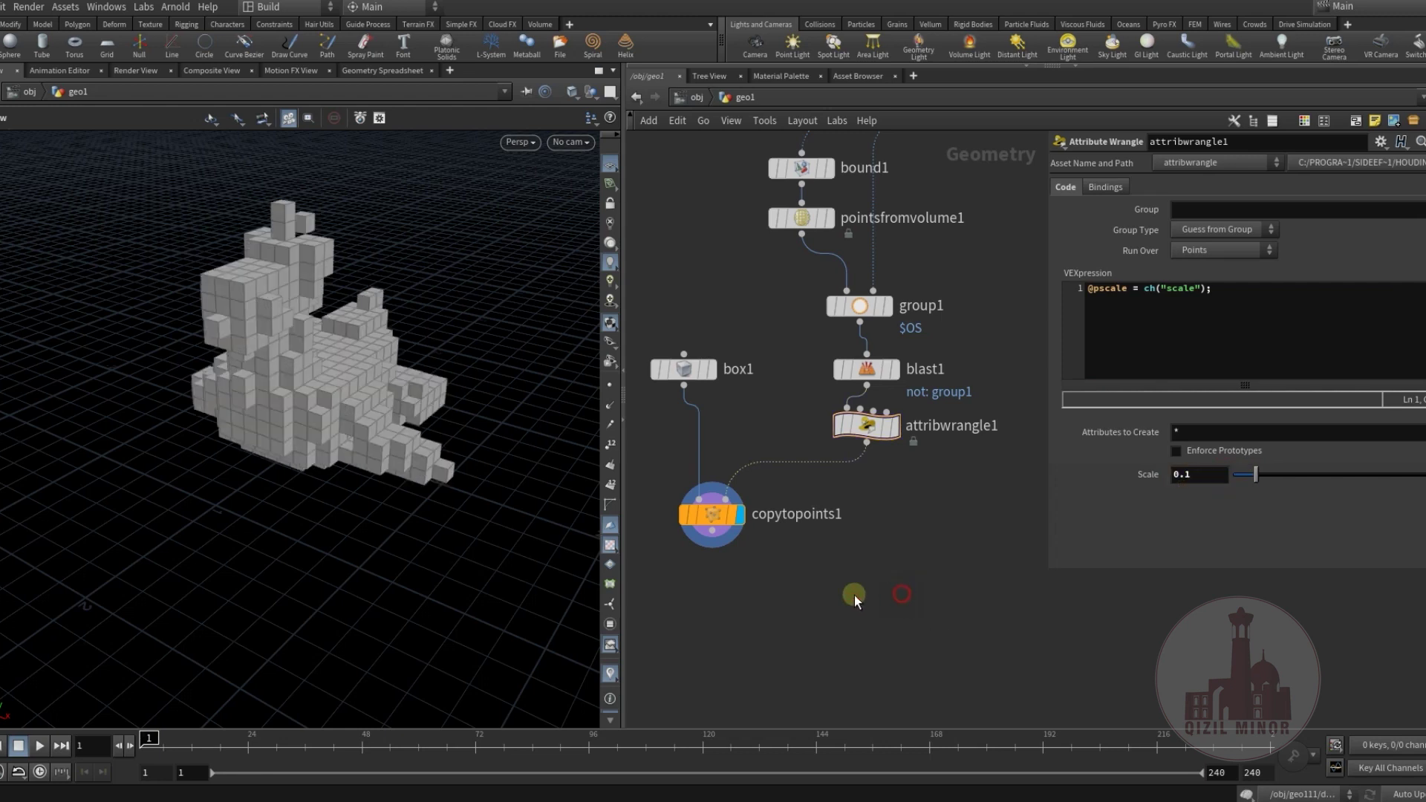
drag(360, 436, 341, 467)
scroll(341, 467, up, 8)
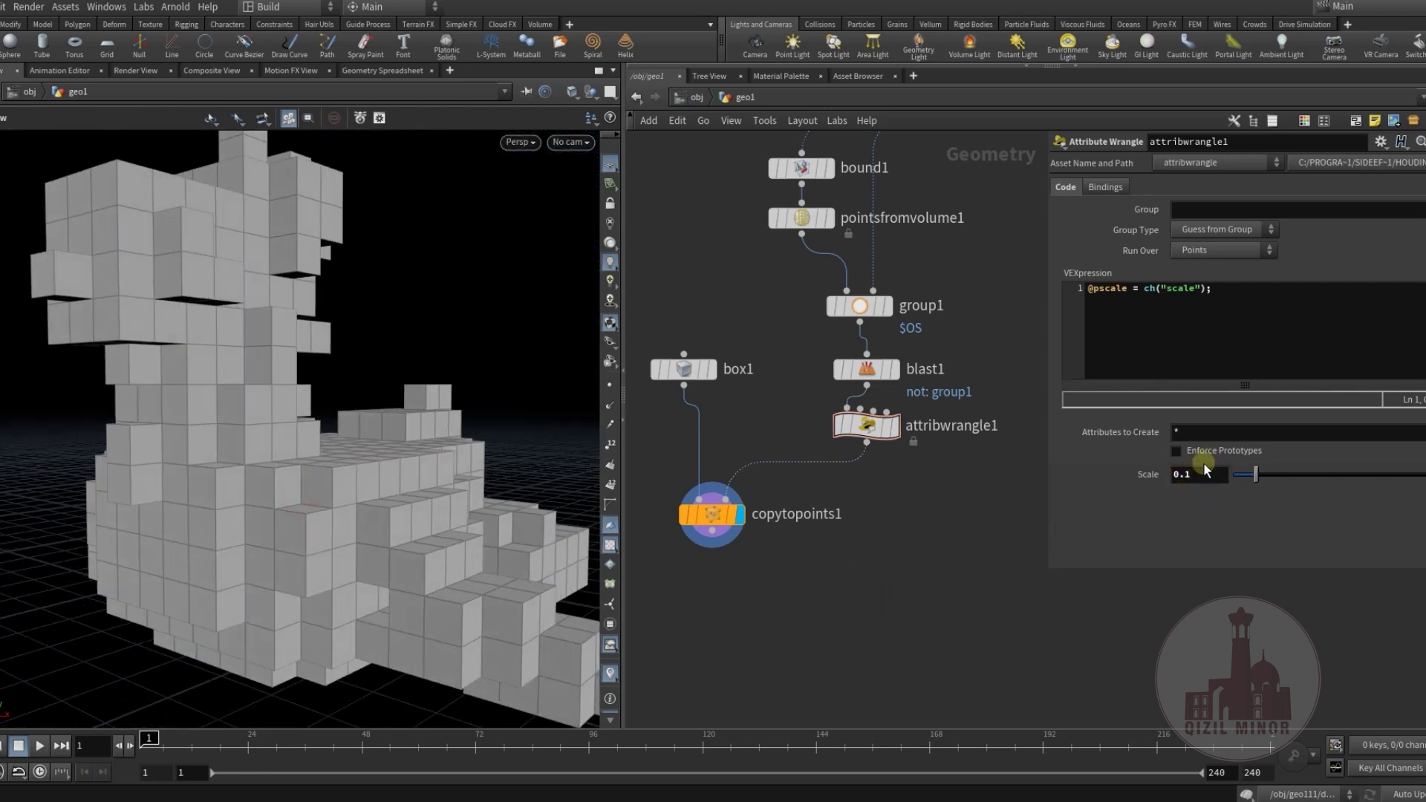
scroll(822, 357, up, 5)
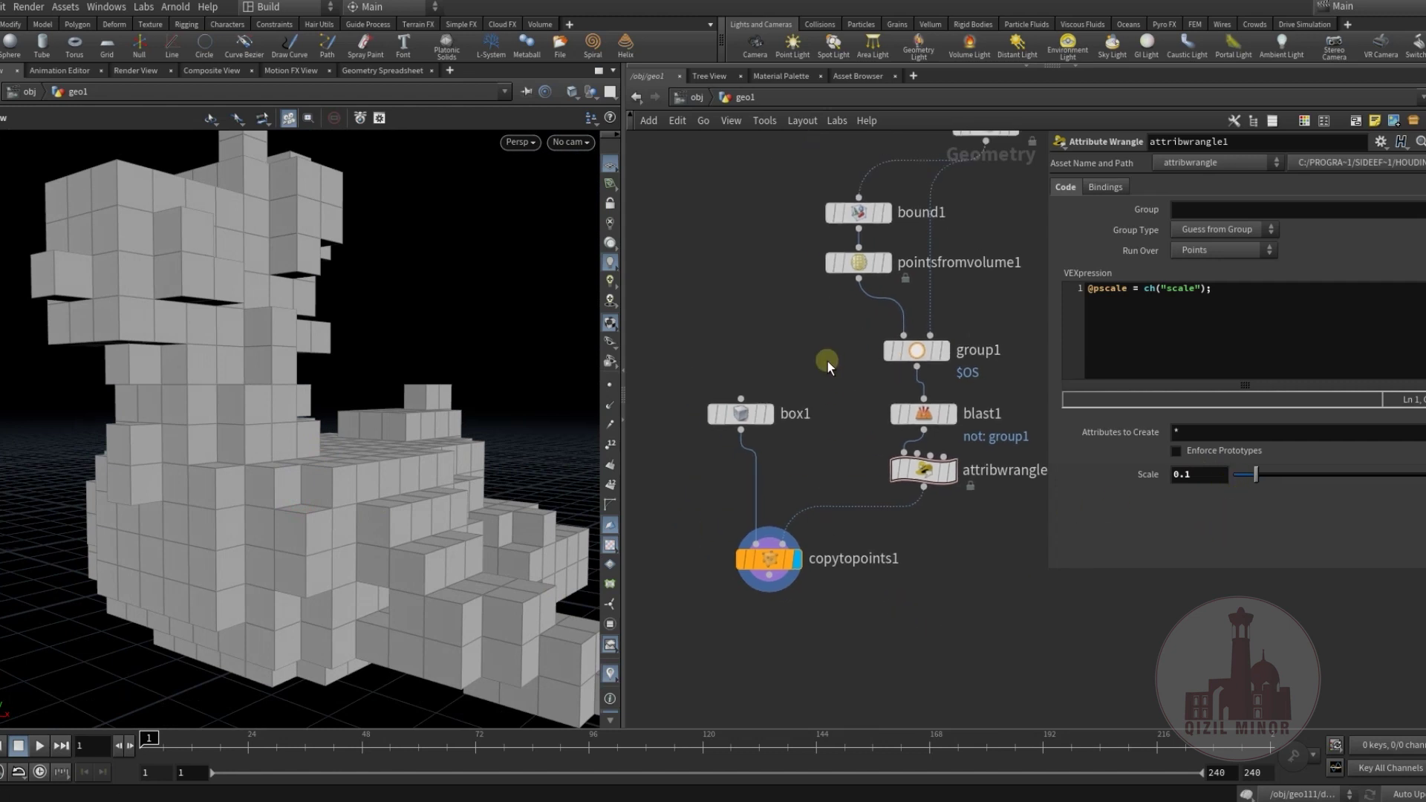
Link the wrangle's Scale to pointsfromvolume1's Point Separation as a relative reference.
click(820, 323)
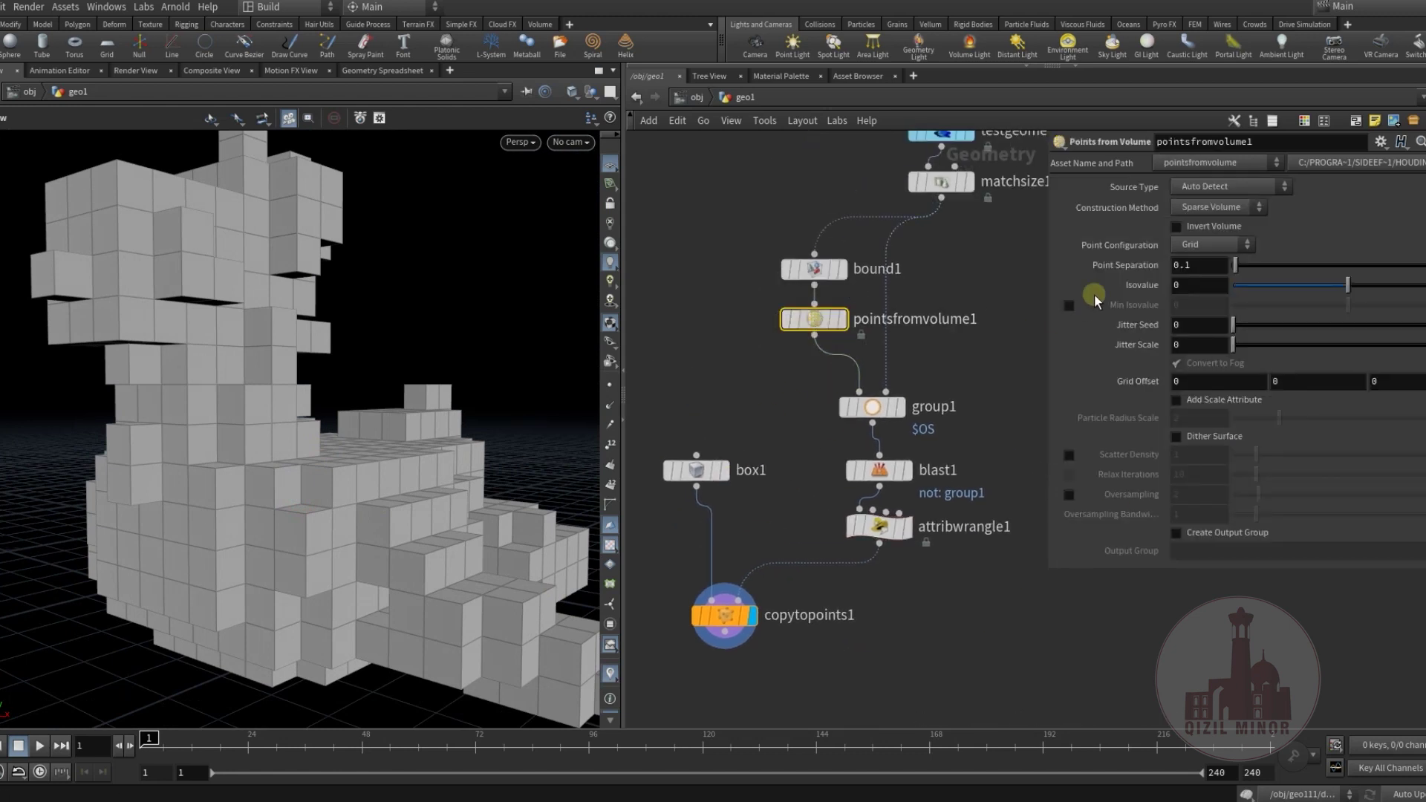
right_click(1136, 265)
click(1202, 377)
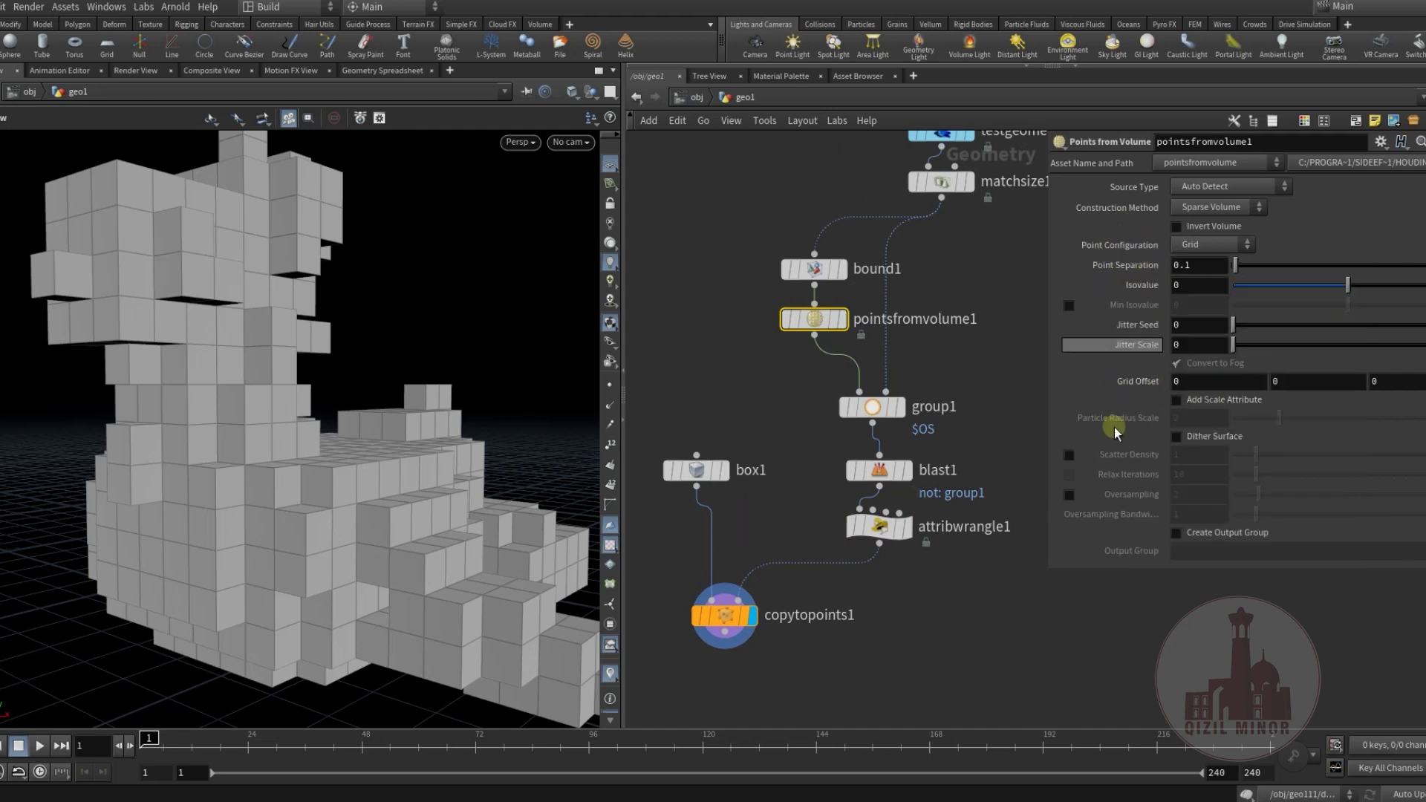
click(880, 528)
right_click(1145, 472)
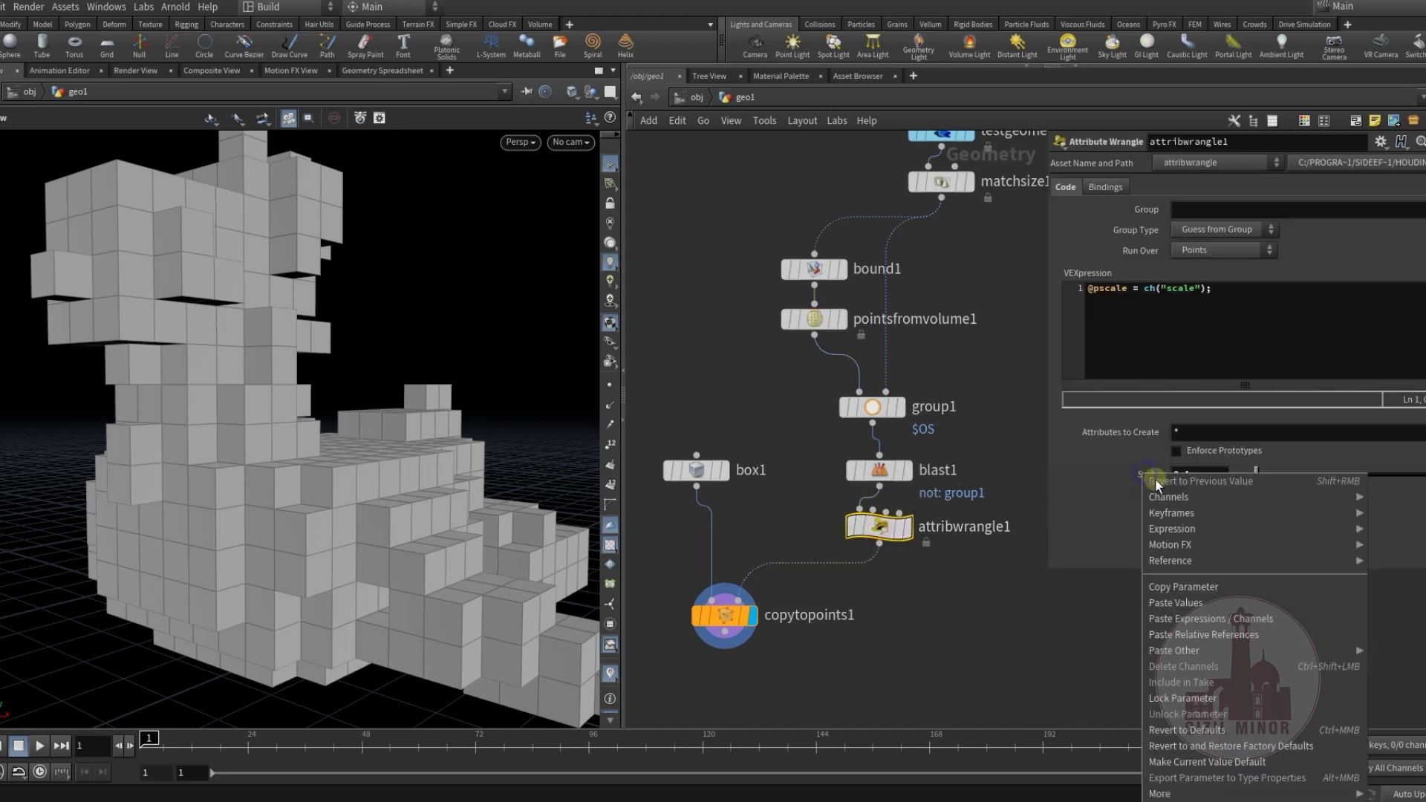
click(1245, 636)
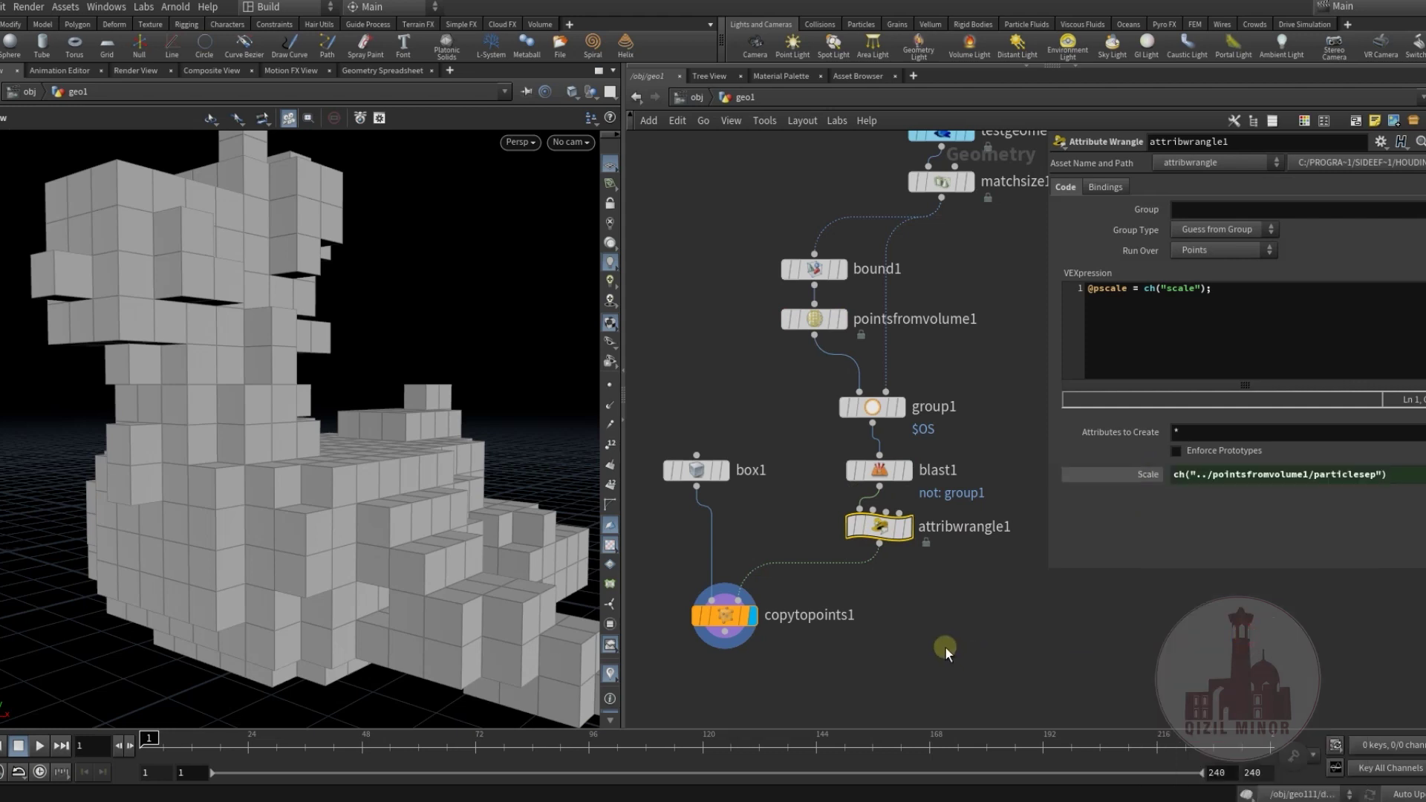
Set pointsfromvolume1's Point Separation to 0.08.
click(814, 318)
middle_drag(1216, 265, 1058, 304)
middle_drag(1181, 268, 1255, 297)
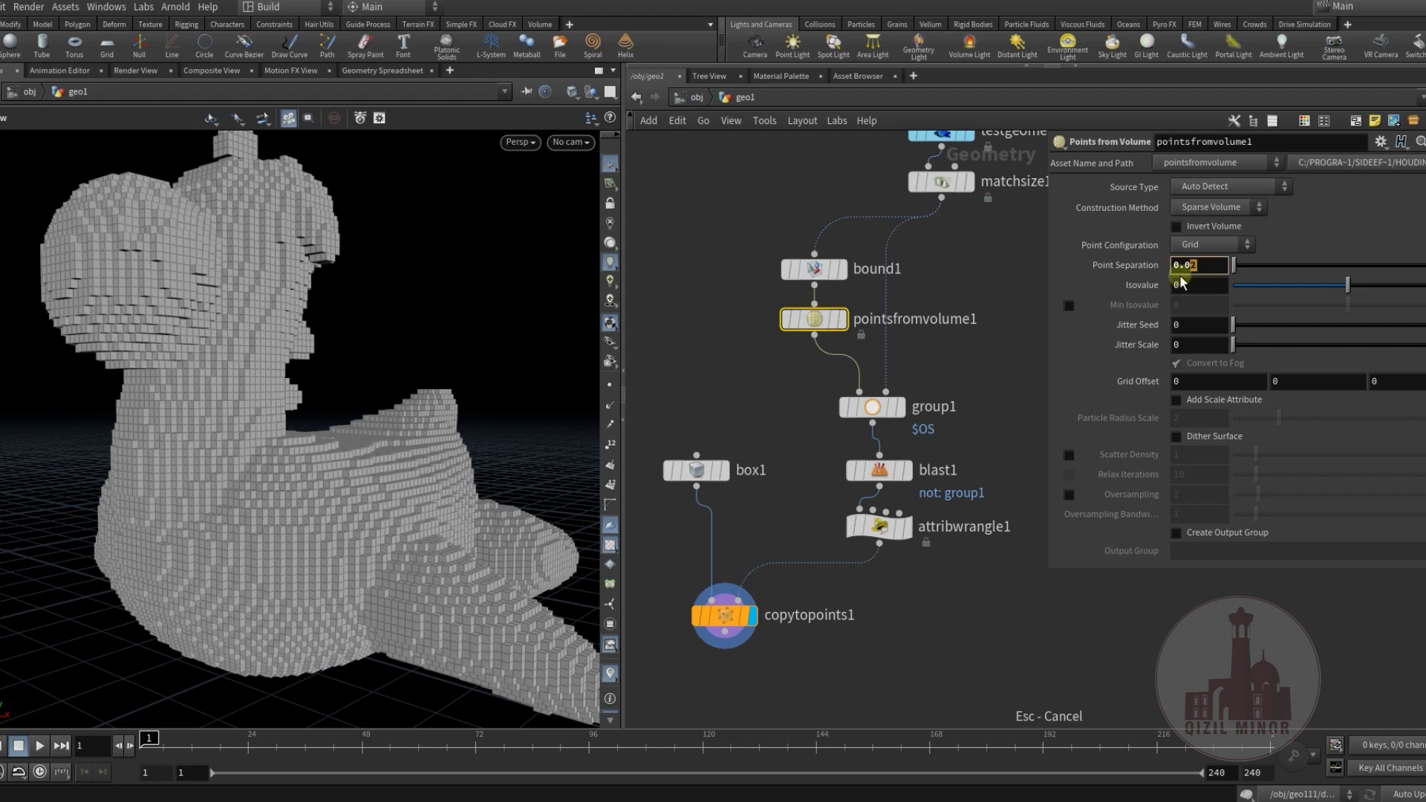
text(8)
key(Return)
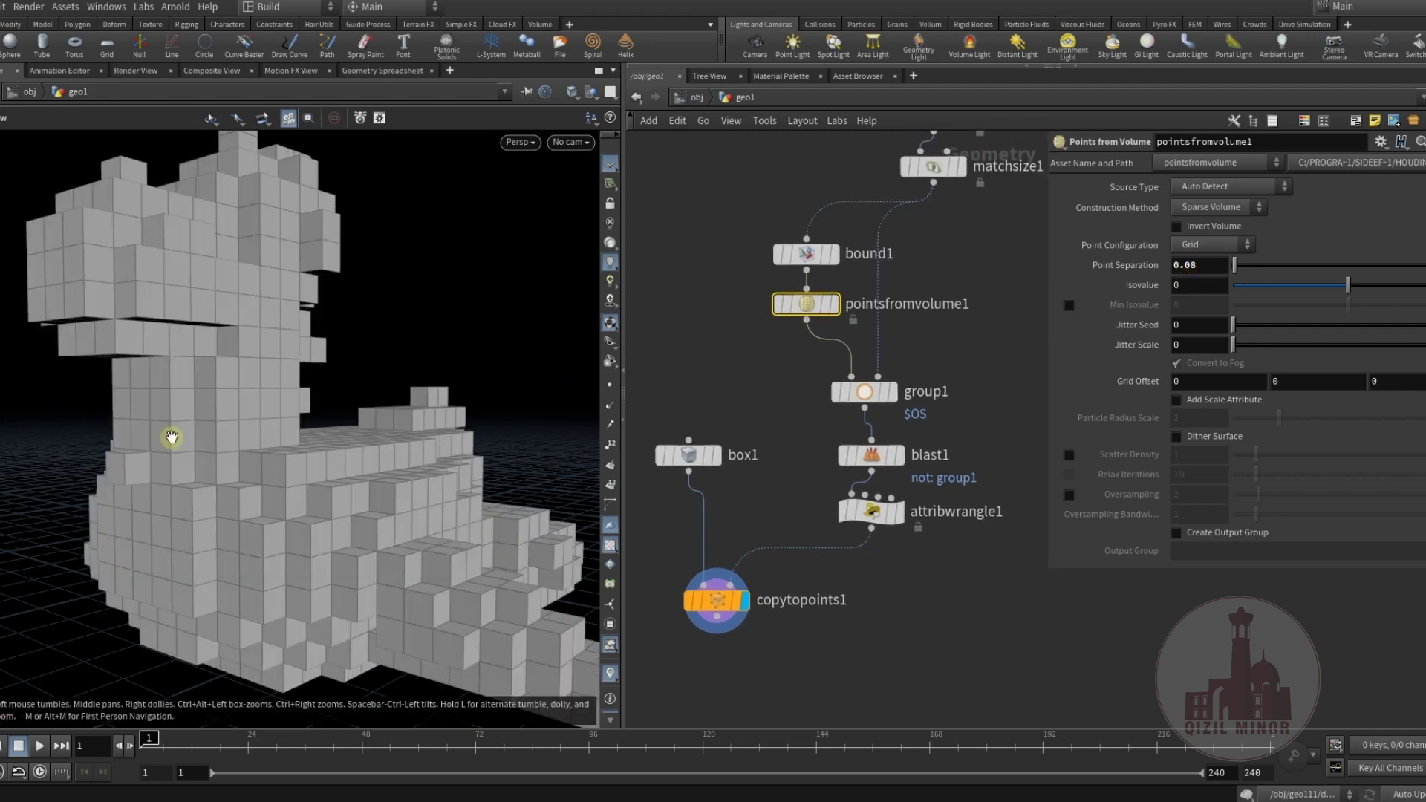
scroll(173, 430, down, 5)
drag(312, 493, 116, 446)
Enable Pack and Instance on copytopoints1.
middle_drag(796, 605, 860, 376)
drag(774, 372, 773, 480)
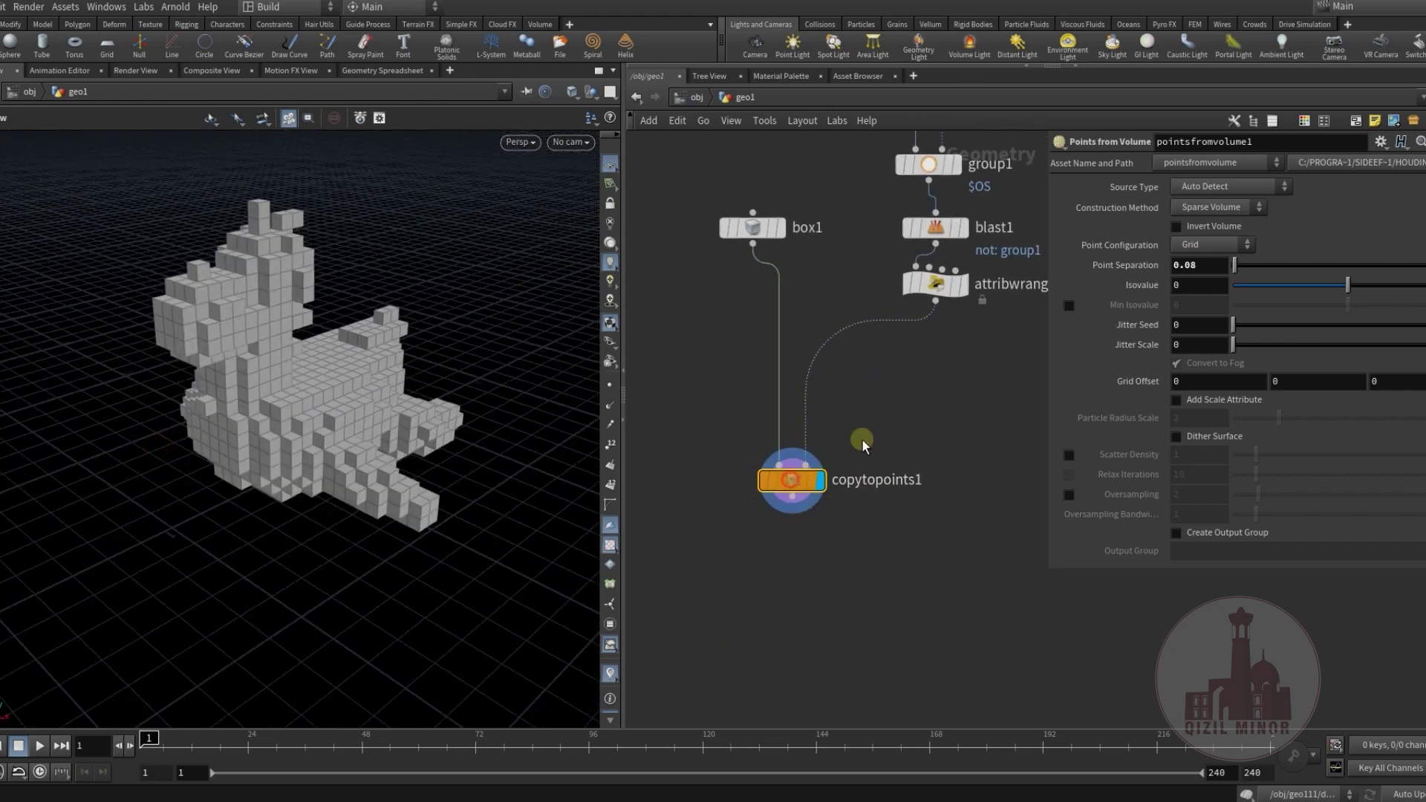
middle_drag(907, 404, 847, 484)
click(1175, 268)
drag(270, 388, 312, 416)
scroll(284, 419, up, 3)
middle_drag(706, 432, 879, 369)
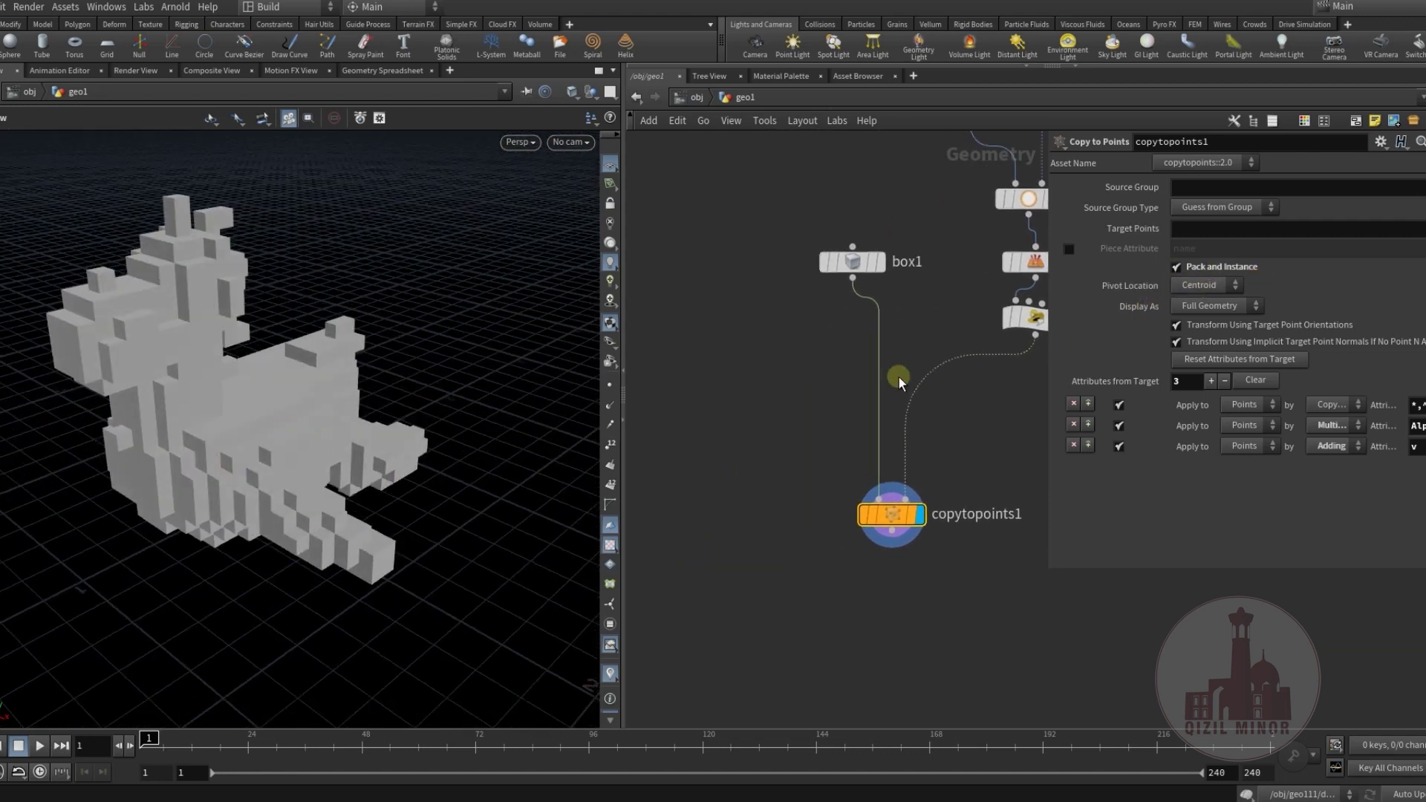
middle_drag(852, 272, 751, 494)
Move box1 up and display its cube in the viewport.
middle_drag(869, 492, 823, 428)
drag(823, 428, 744, 319)
click(757, 311)
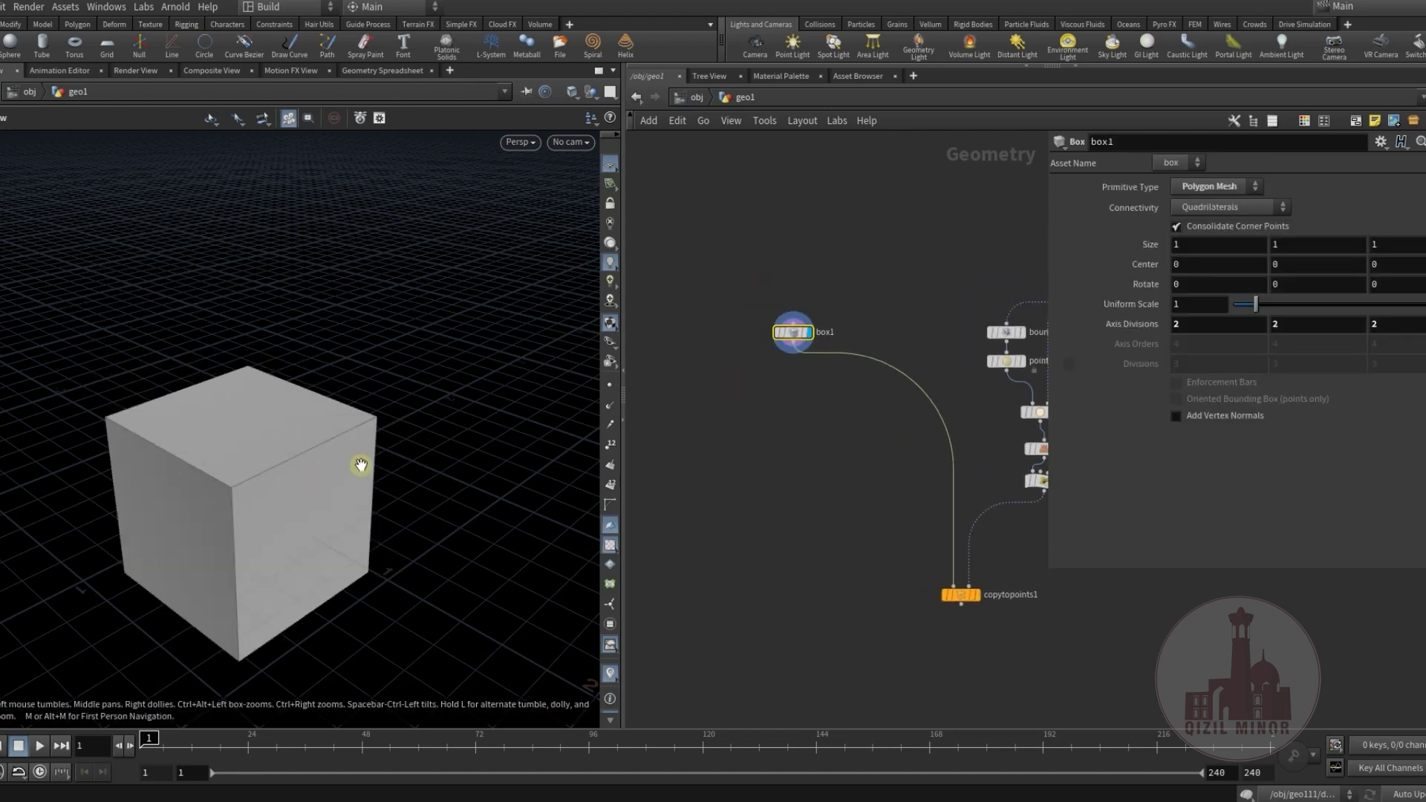
scroll(777, 362, up, 3)
Add matchsize2 under box1 with Justify Y set to Min.
key(Tab)
text(mat)
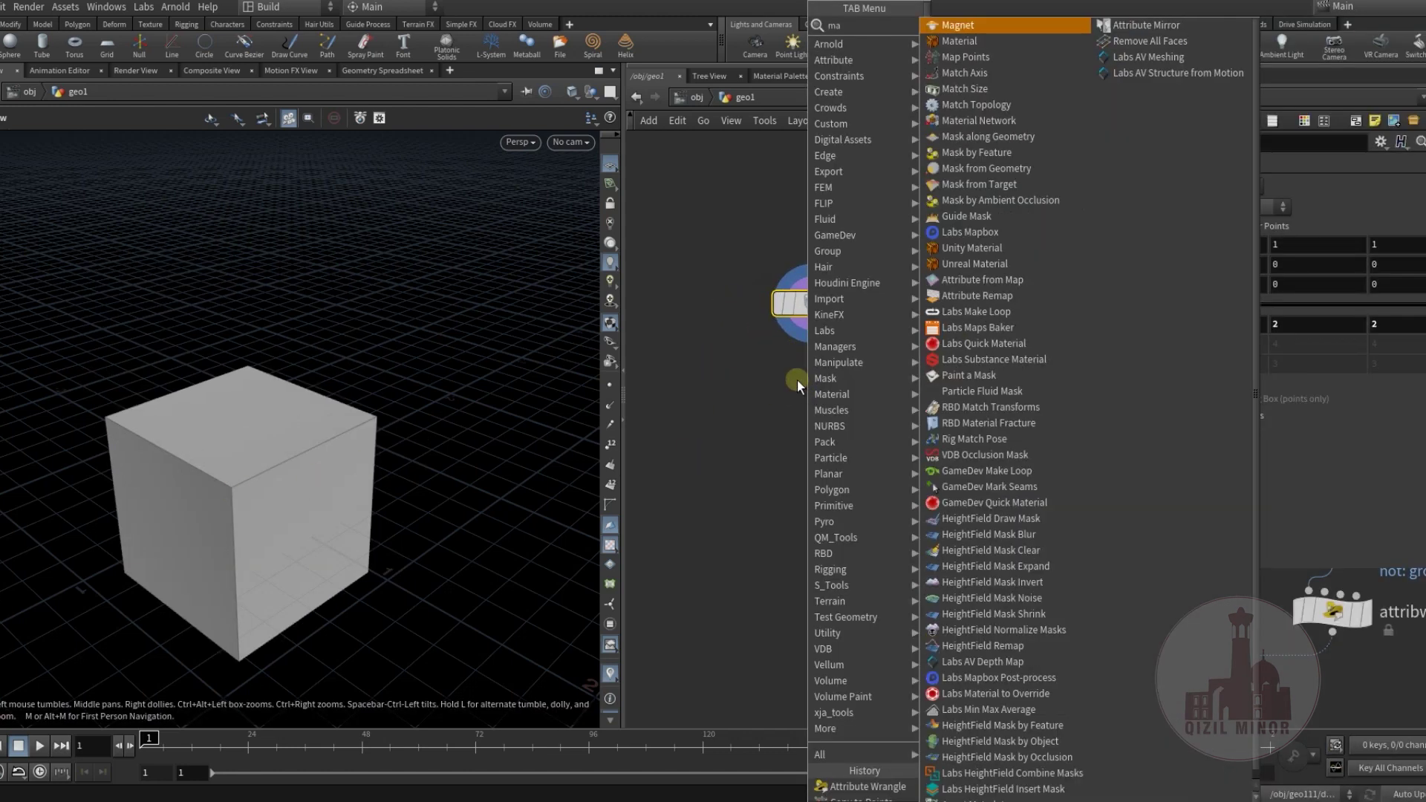
click(965, 57)
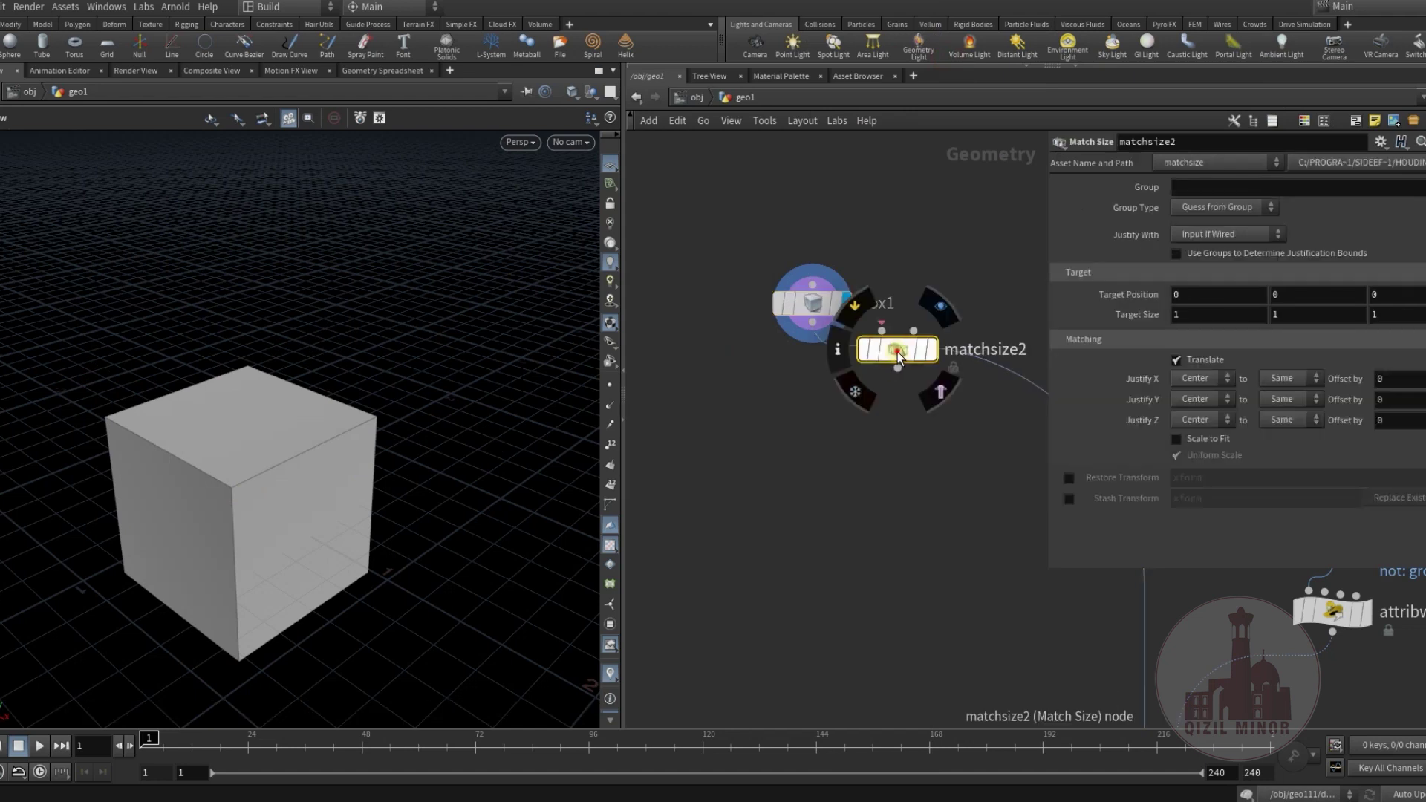
click(901, 386)
drag(901, 386, 815, 380)
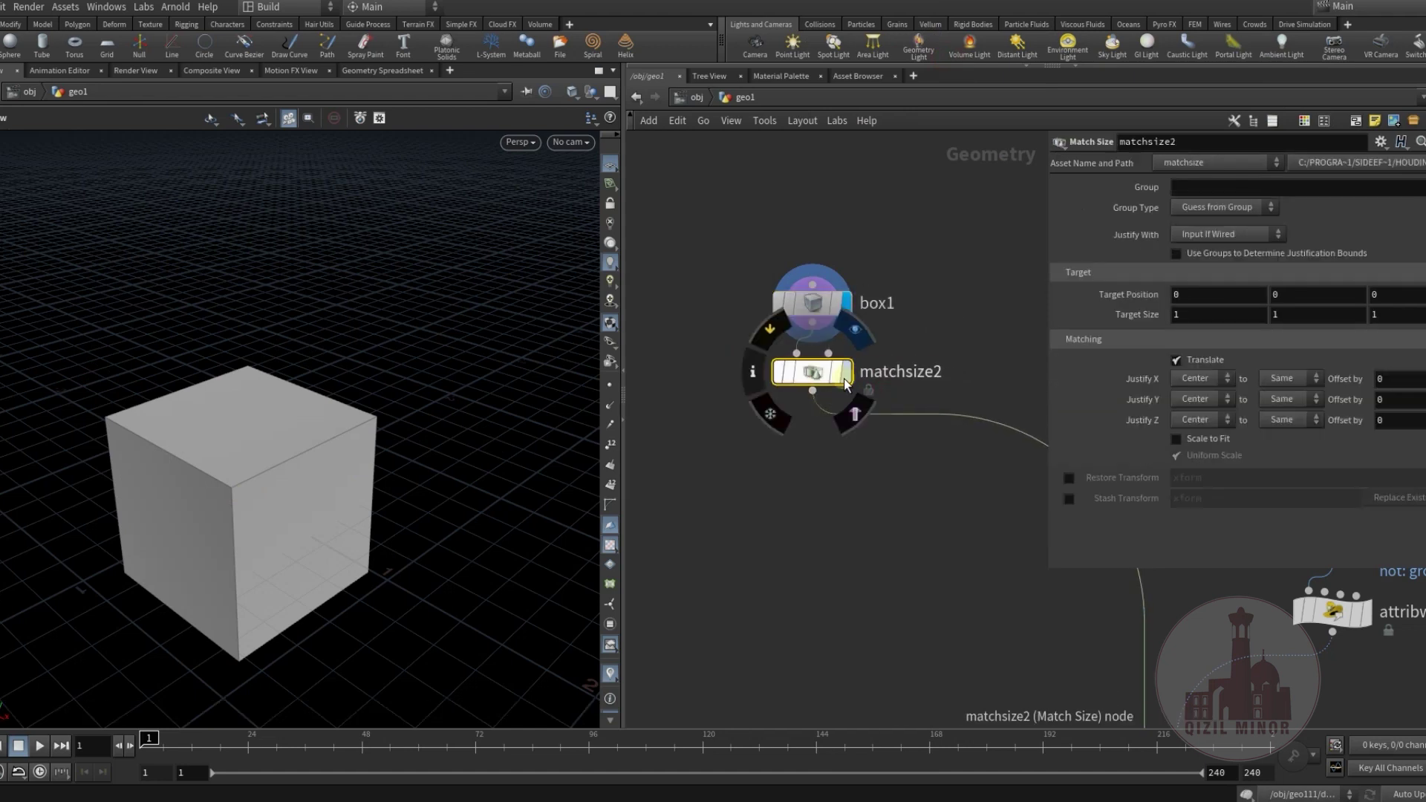
click(835, 384)
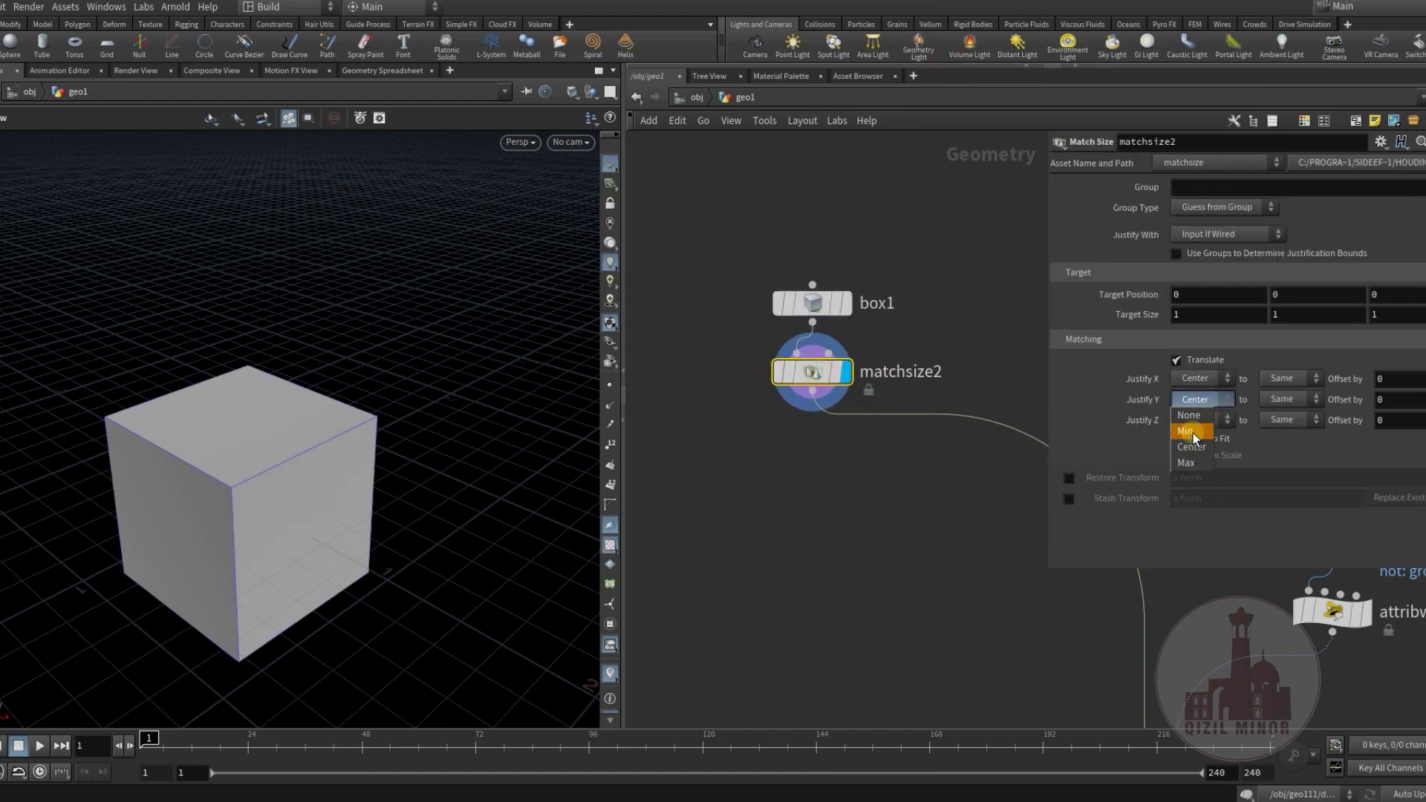
click(1193, 431)
middle_drag(758, 449, 826, 482)
mouse_move(315, 436)
mouse_down()
mouse_move(338, 401)
mouse_move(296, 481)
mouse_move(312, 460)
mouse_up()
middle_drag(768, 483, 803, 439)
drag(252, 475, 277, 443)
middle_drag(277, 443, 514, 452)
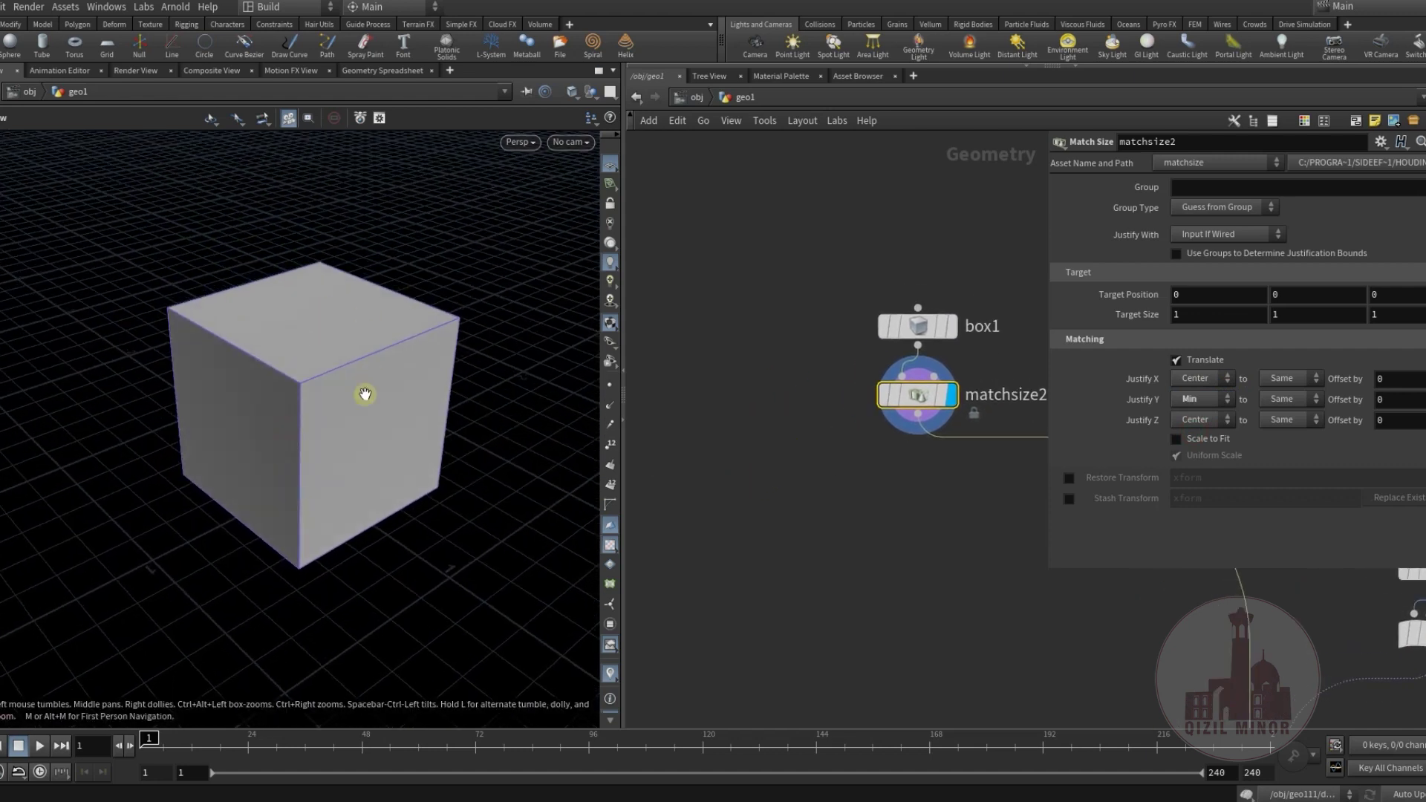
middle_drag(780, 433, 791, 402)
Add a Delete node fed by matchsize2 and display its result.
key(Tab)
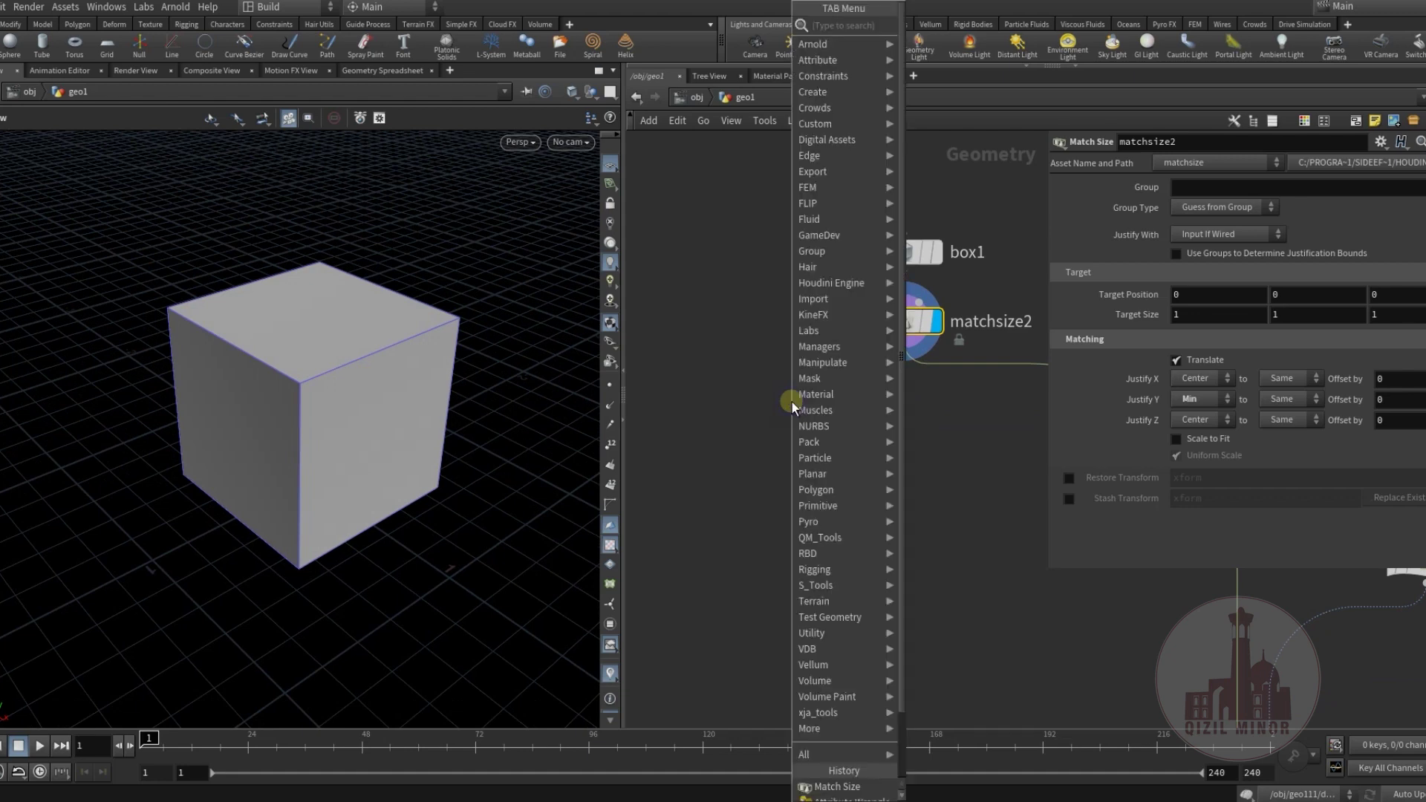
click(939, 40)
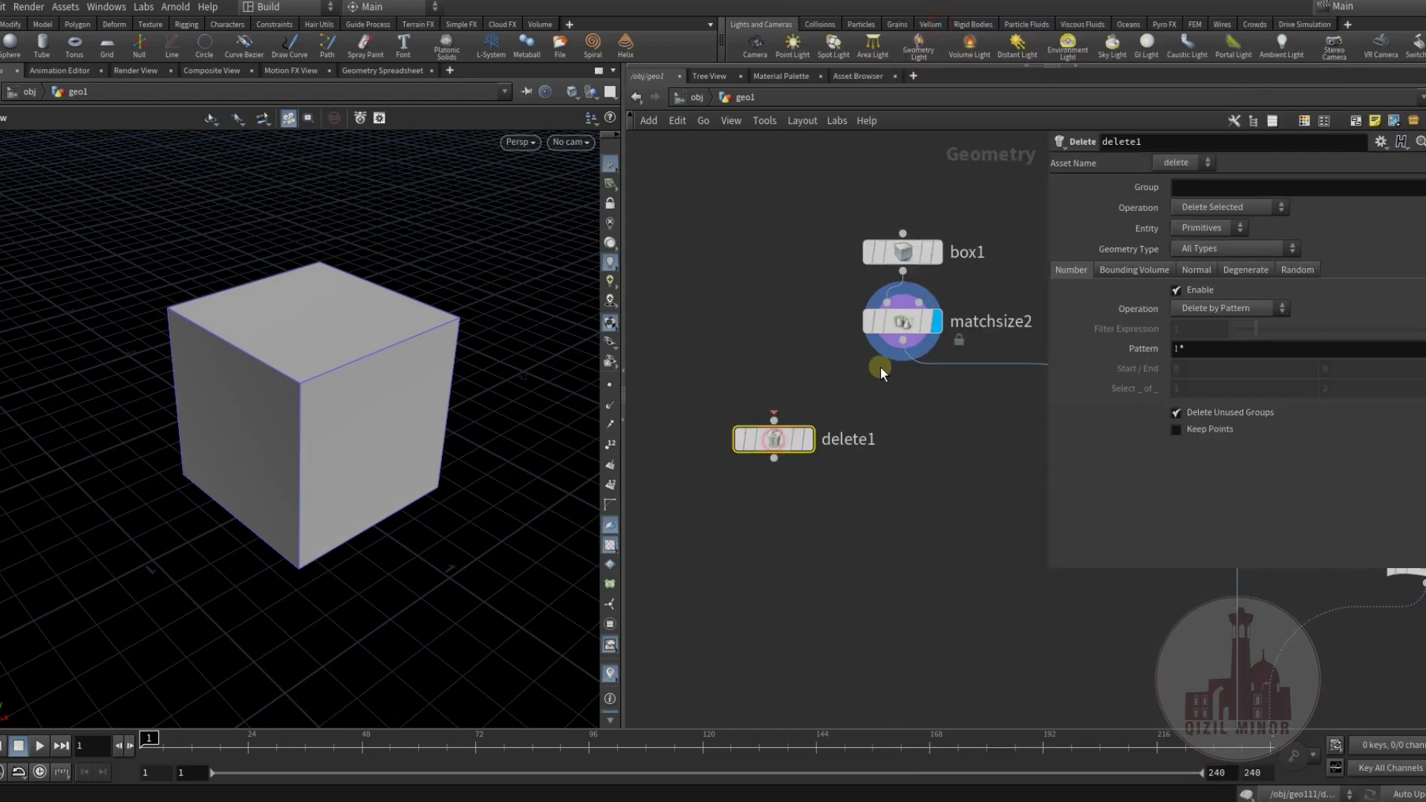
drag(888, 370, 774, 420)
click(809, 439)
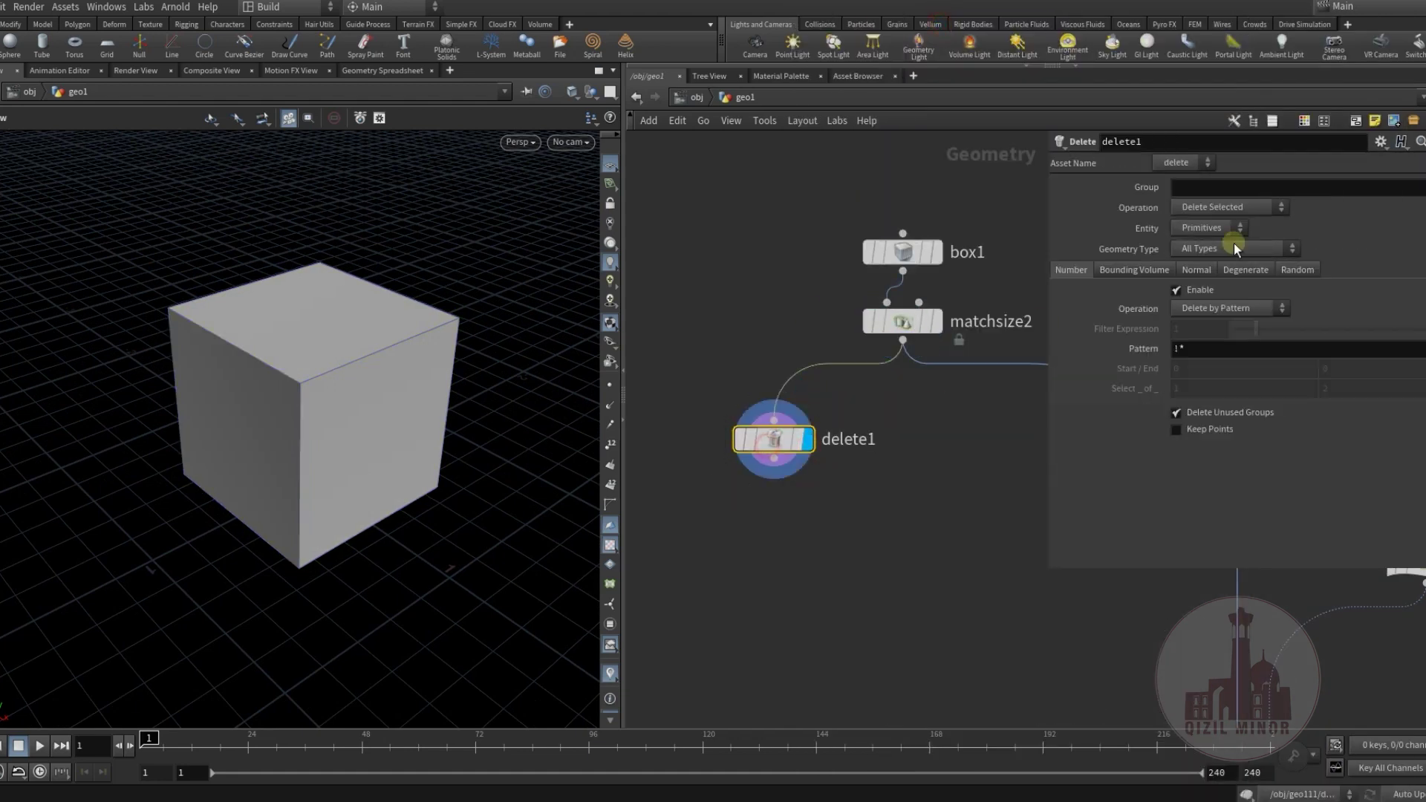
Delete faces by normal with direction 0 -1 0 and Spread Angle 99.9.
click(1197, 270)
click(1176, 289)
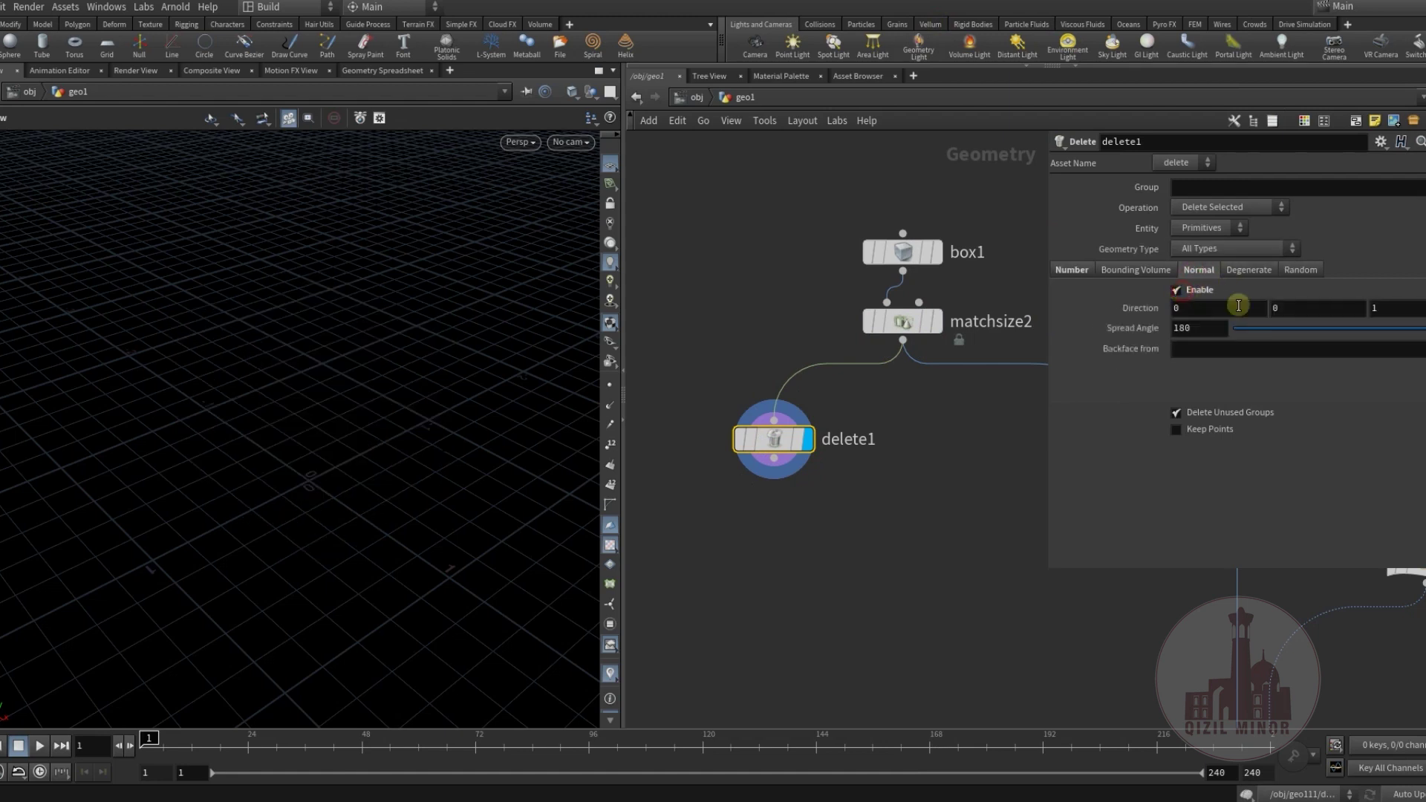
text(-1)
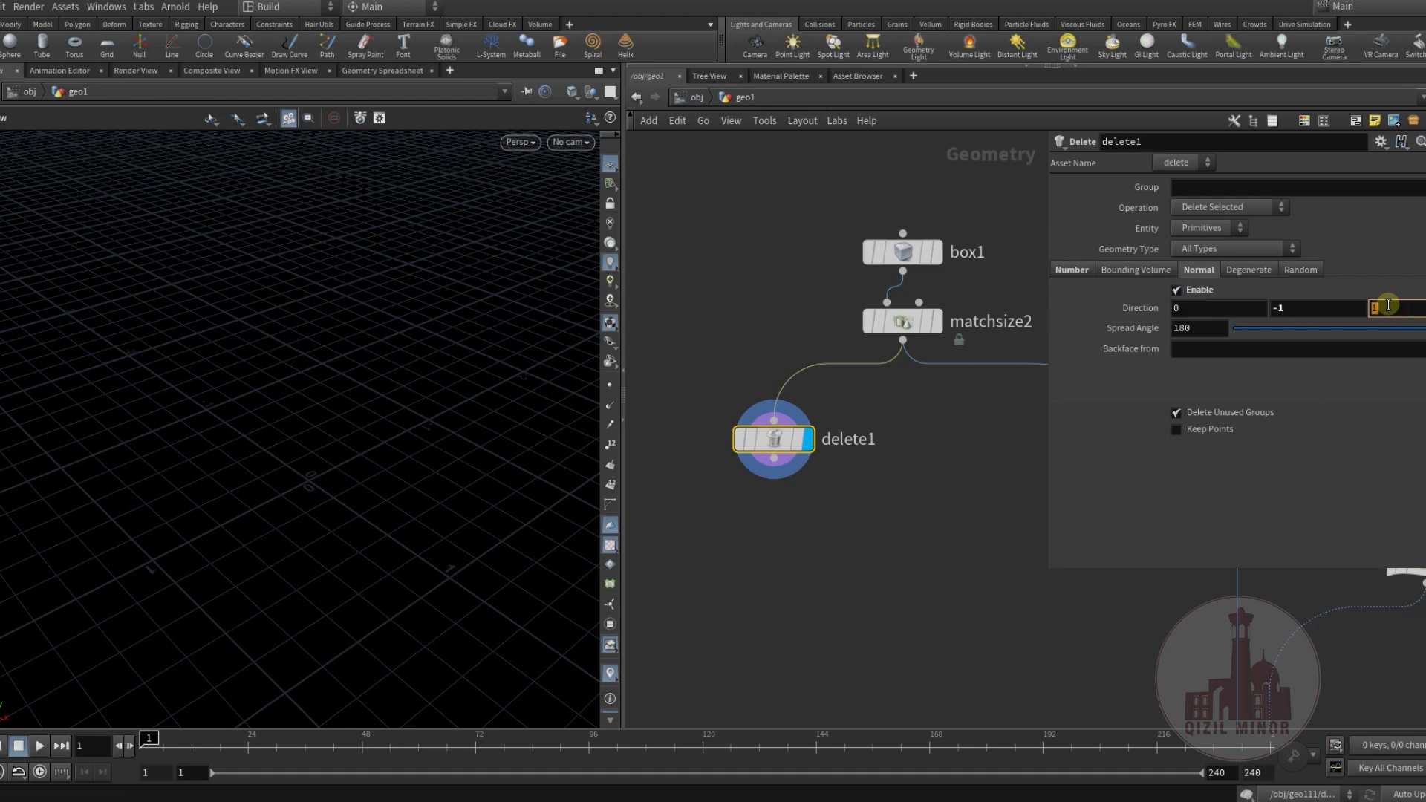
drag(1326, 338, 1361, 338)
drag(290, 353, 280, 327)
middle_drag(762, 474, 789, 413)
click(805, 406)
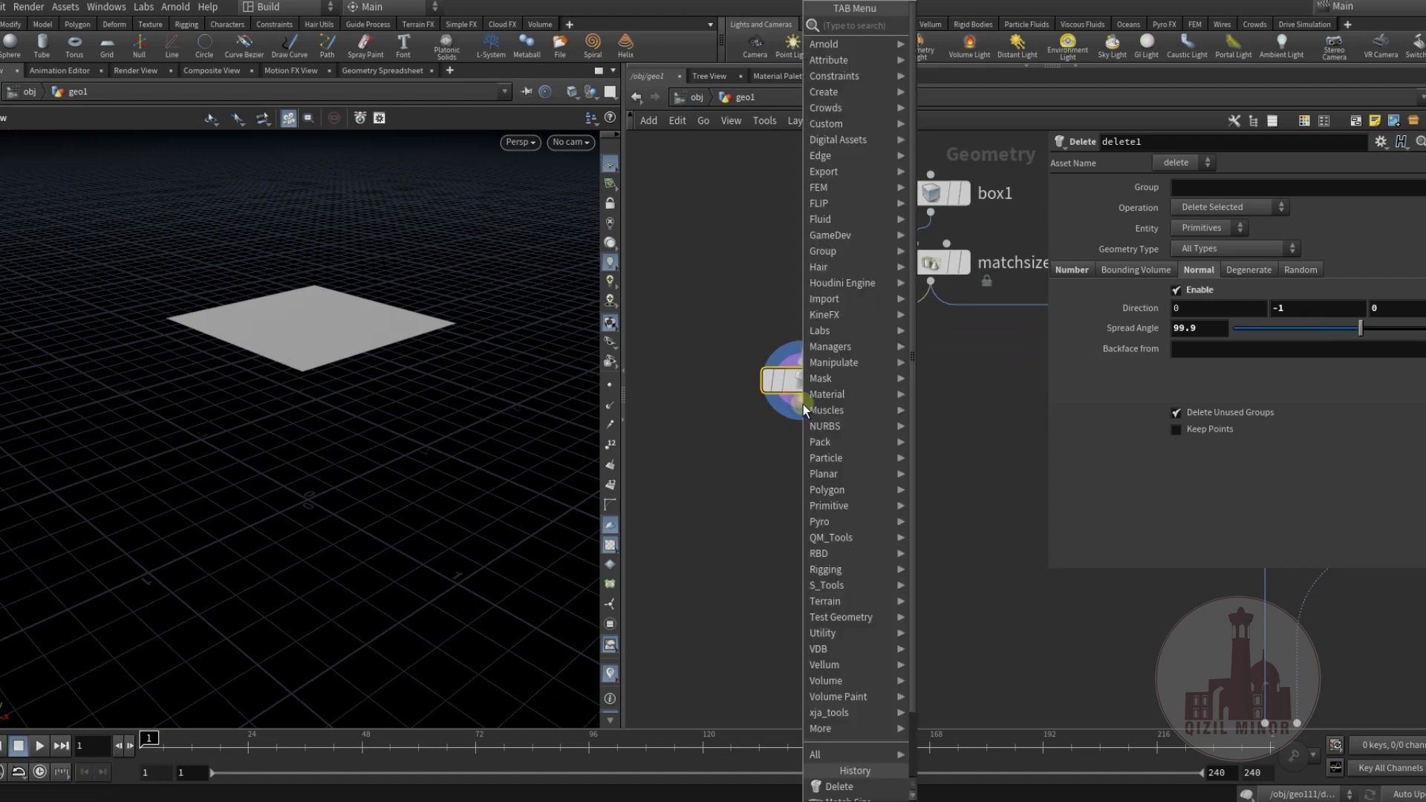
Add transform1 below delete1, pivot at the bottom centre, and set Uniform Scale 0.5.
mouse_move(858, 391)
click(958, 56)
click(801, 446)
click(1380, 141)
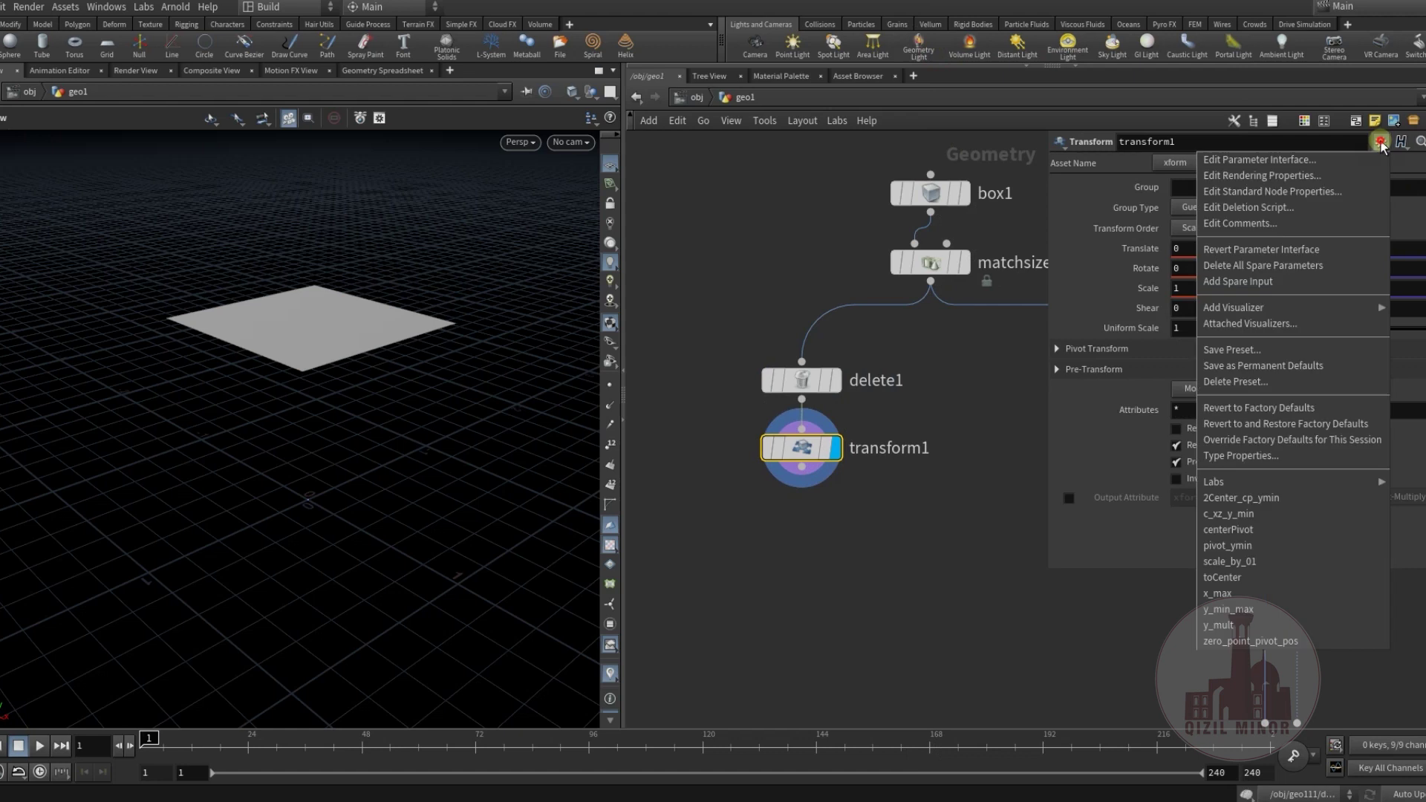
click(1275, 529)
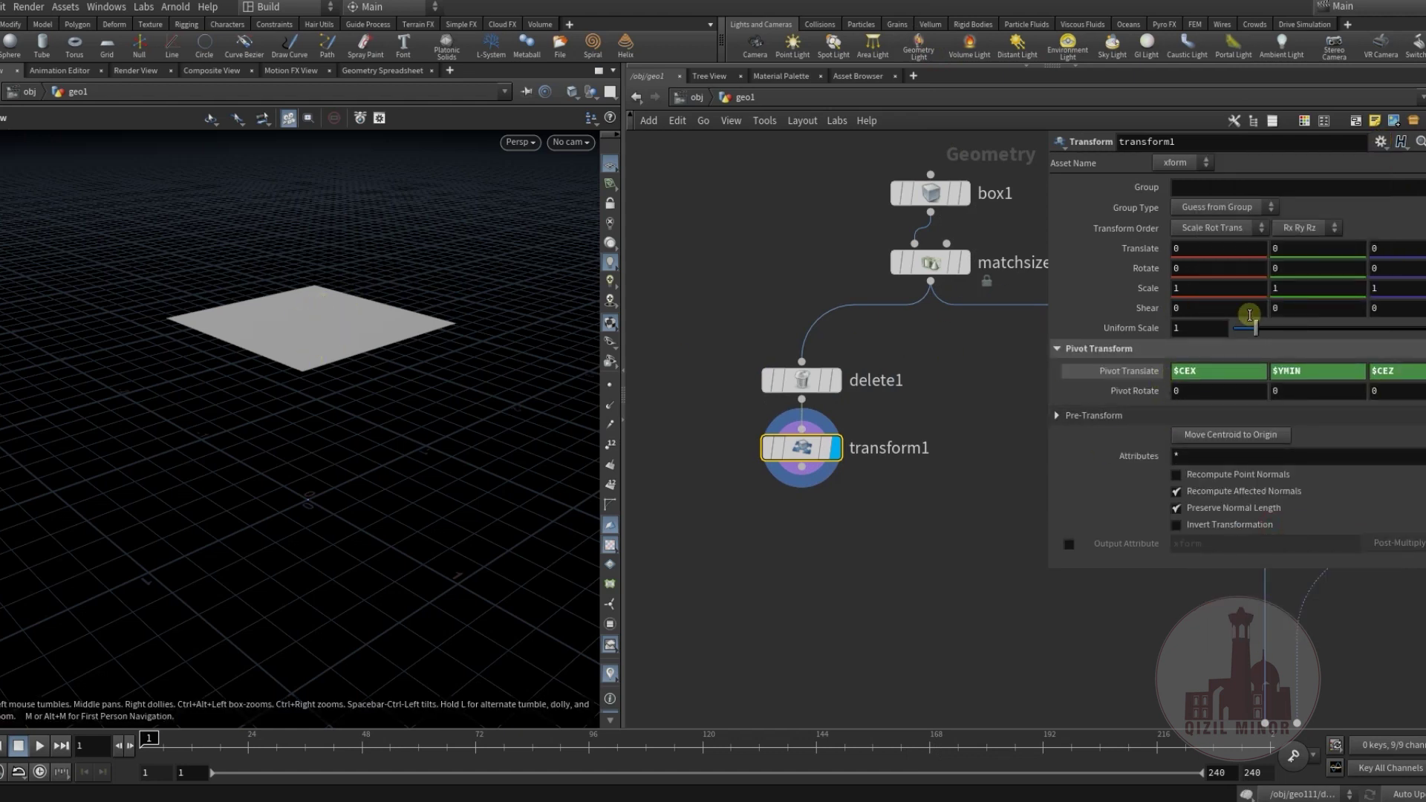
drag(1254, 318, 1248, 327)
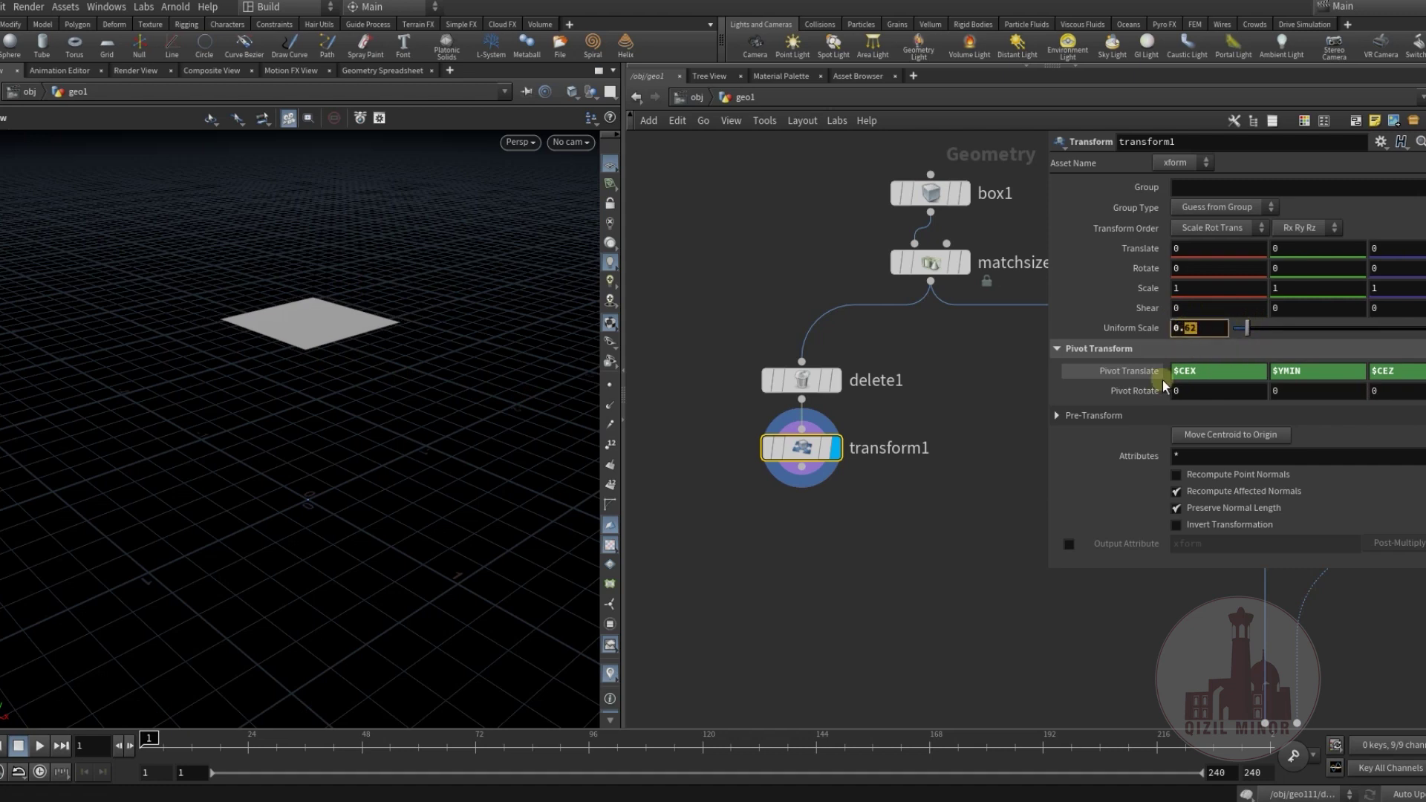
text(5)
middle_drag(773, 548, 808, 490)
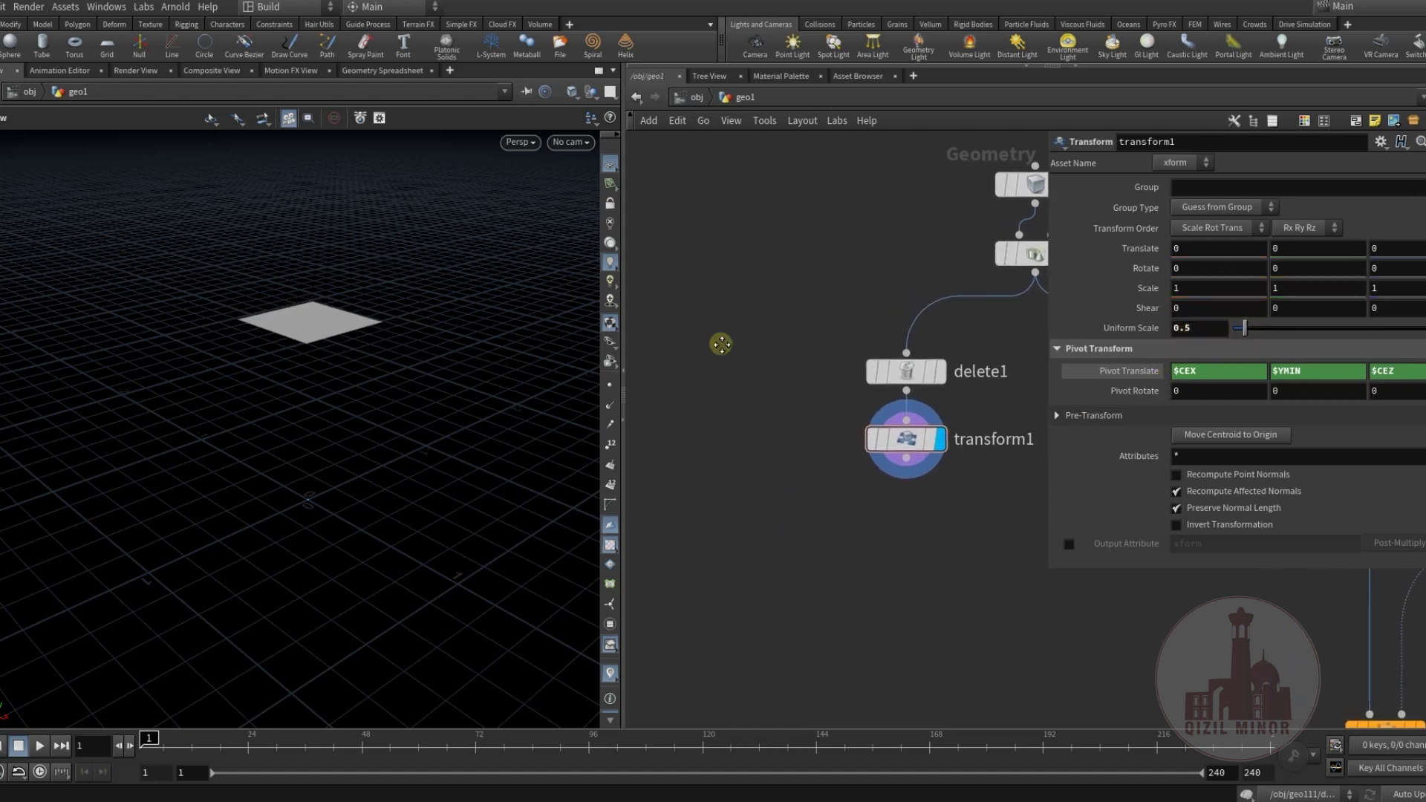
Create a Tube node in the network.
key(Tab)
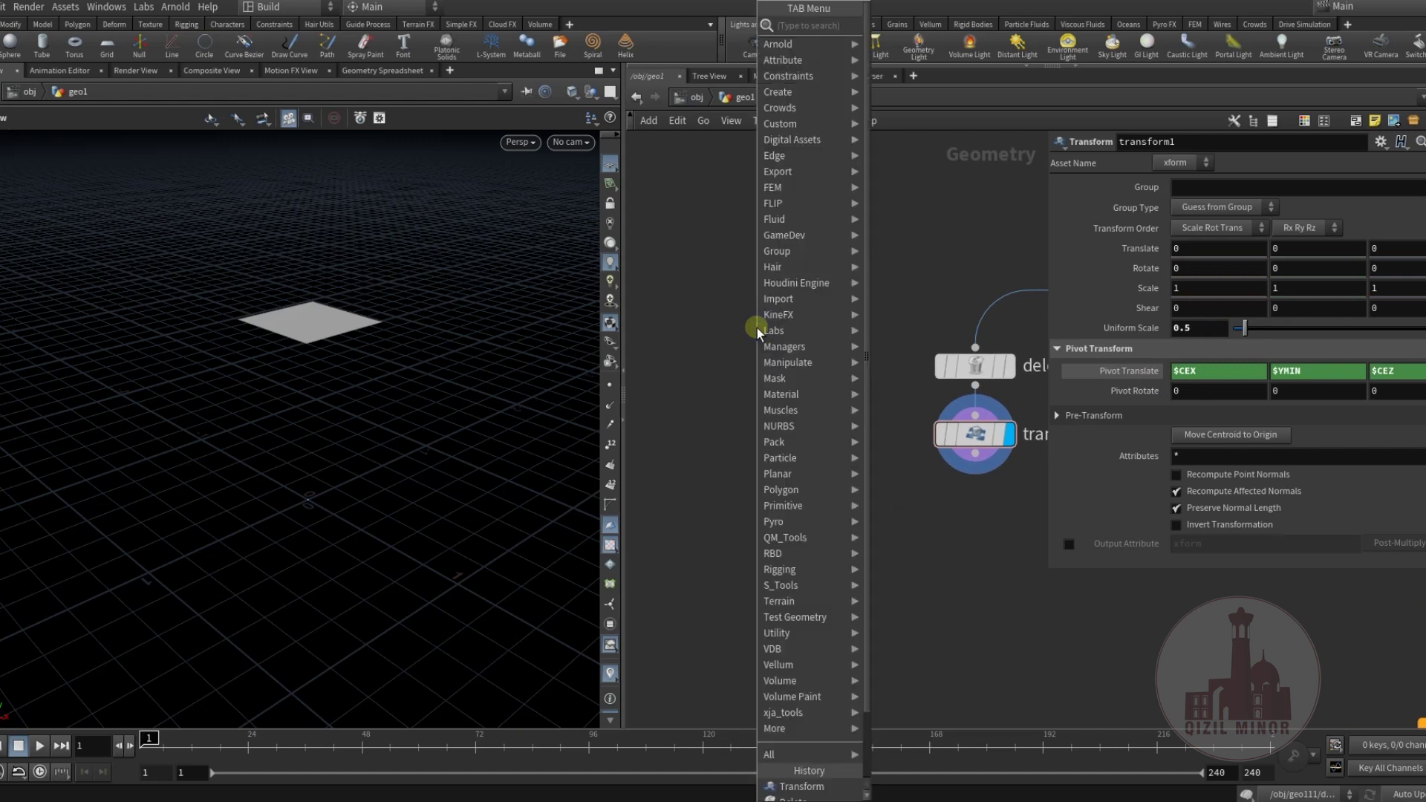
text(tu)
click(905, 25)
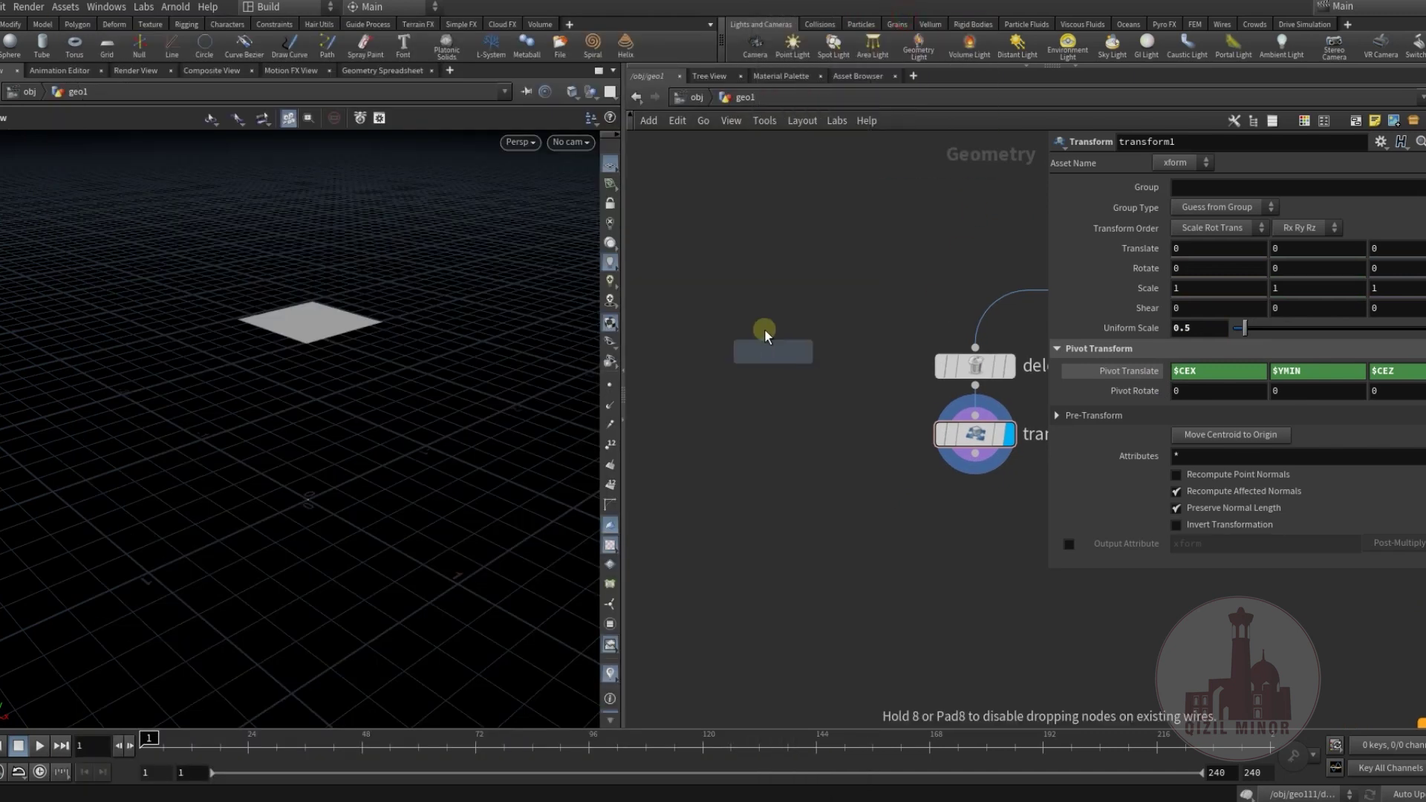
click(761, 327)
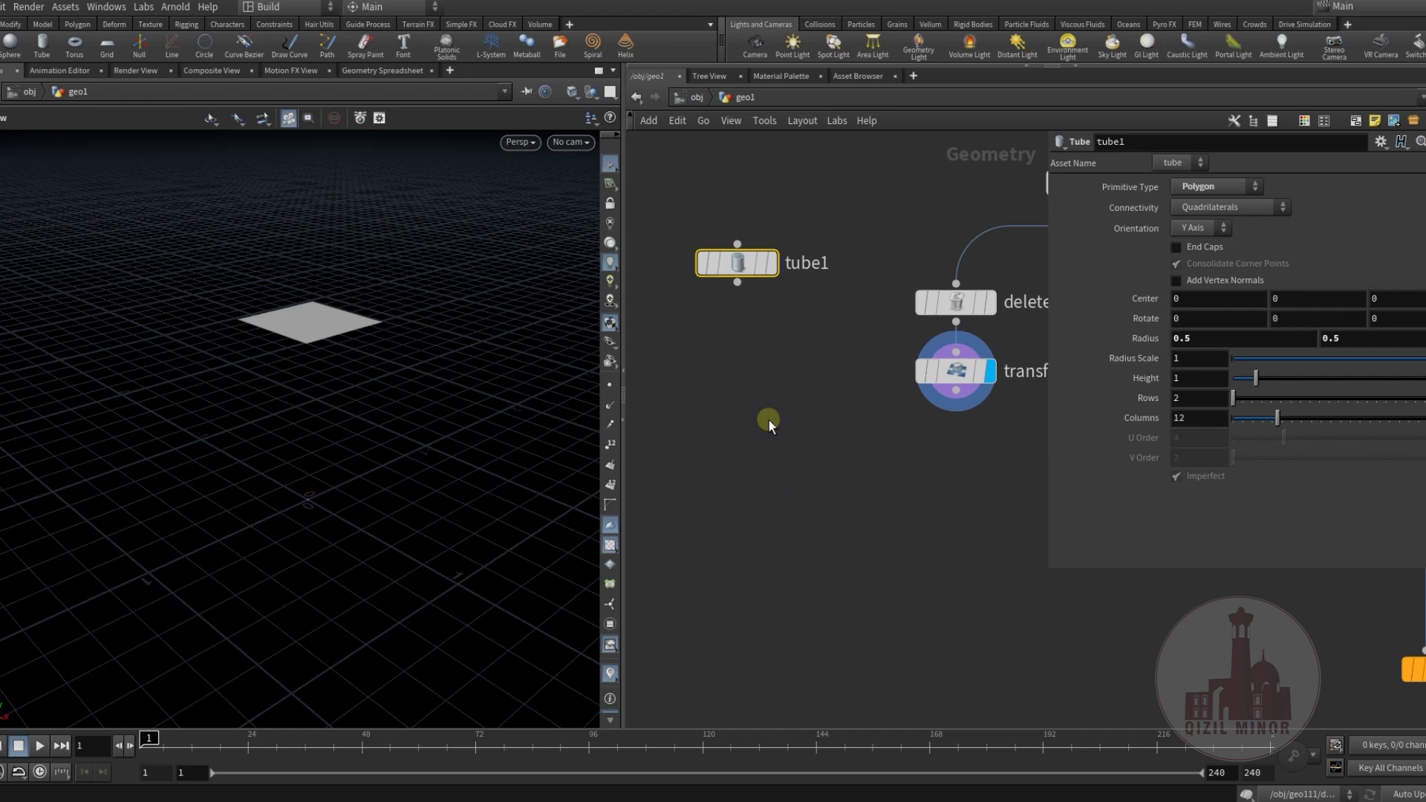
Add copytopoints2 with tube1 as geometry and transform1 as target points.
key(Tab)
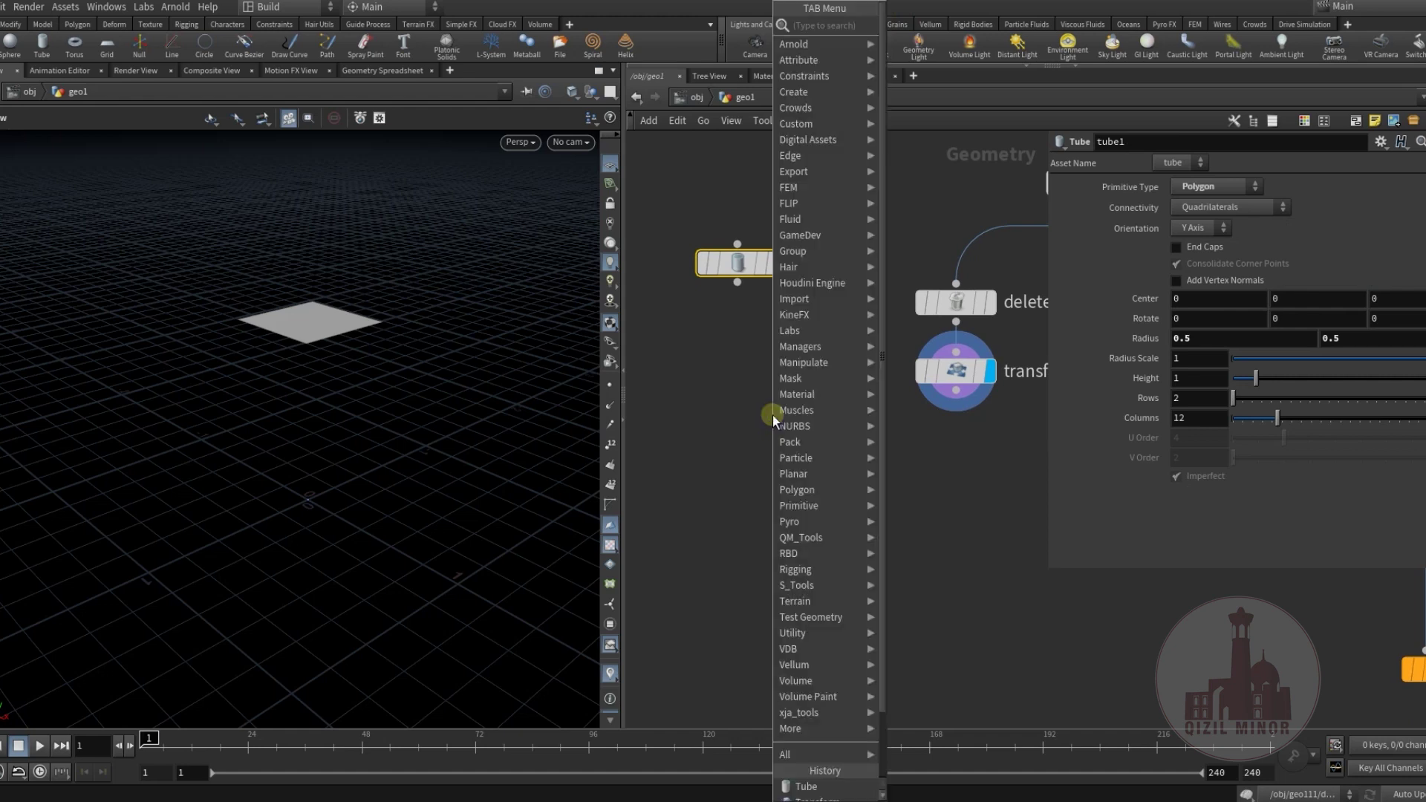
text(cop)
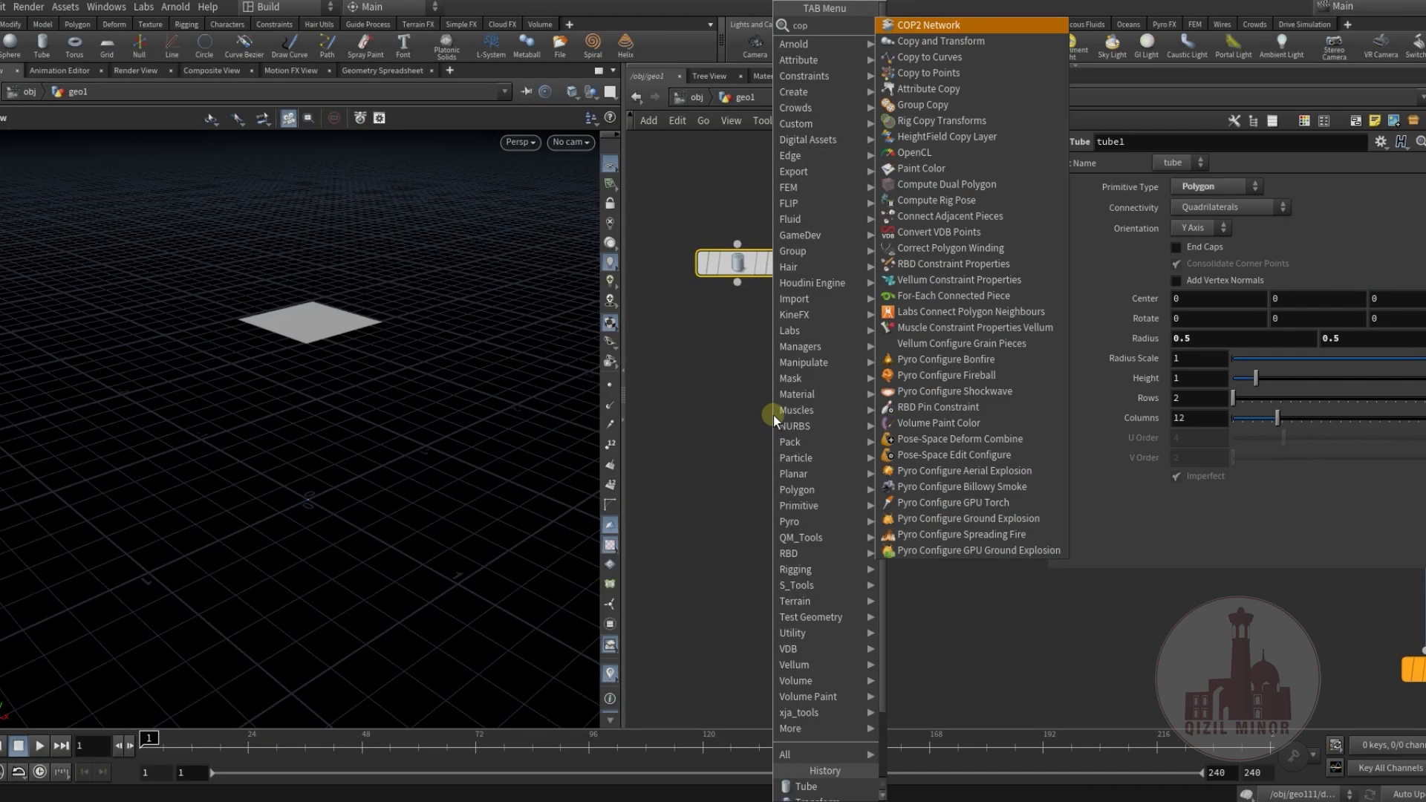
click(939, 73)
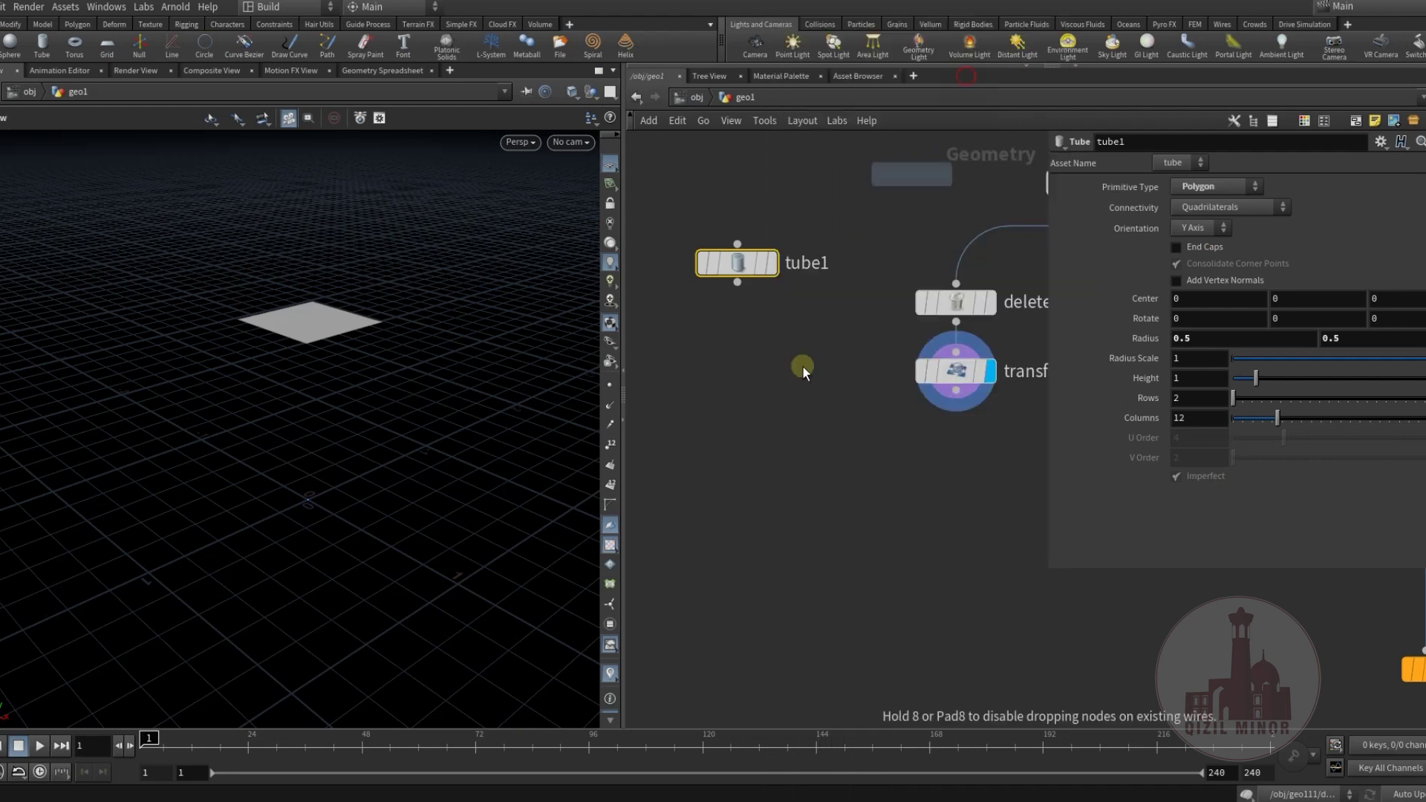
click(789, 438)
click(735, 290)
click(779, 424)
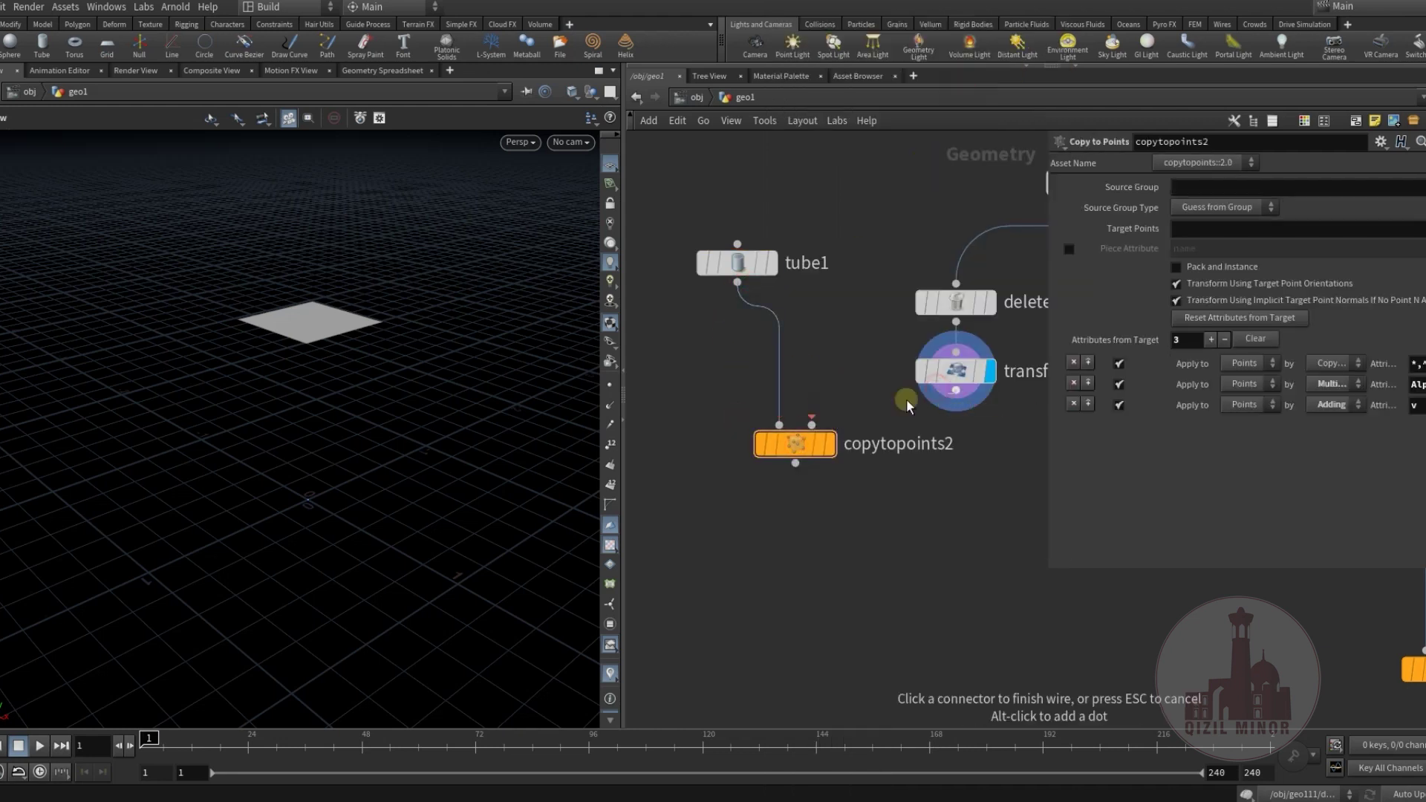
click(808, 437)
click(953, 394)
drag(795, 445, 823, 489)
Set tube1 to Z Axis orientation, End Caps on, and 35 columns.
click(738, 262)
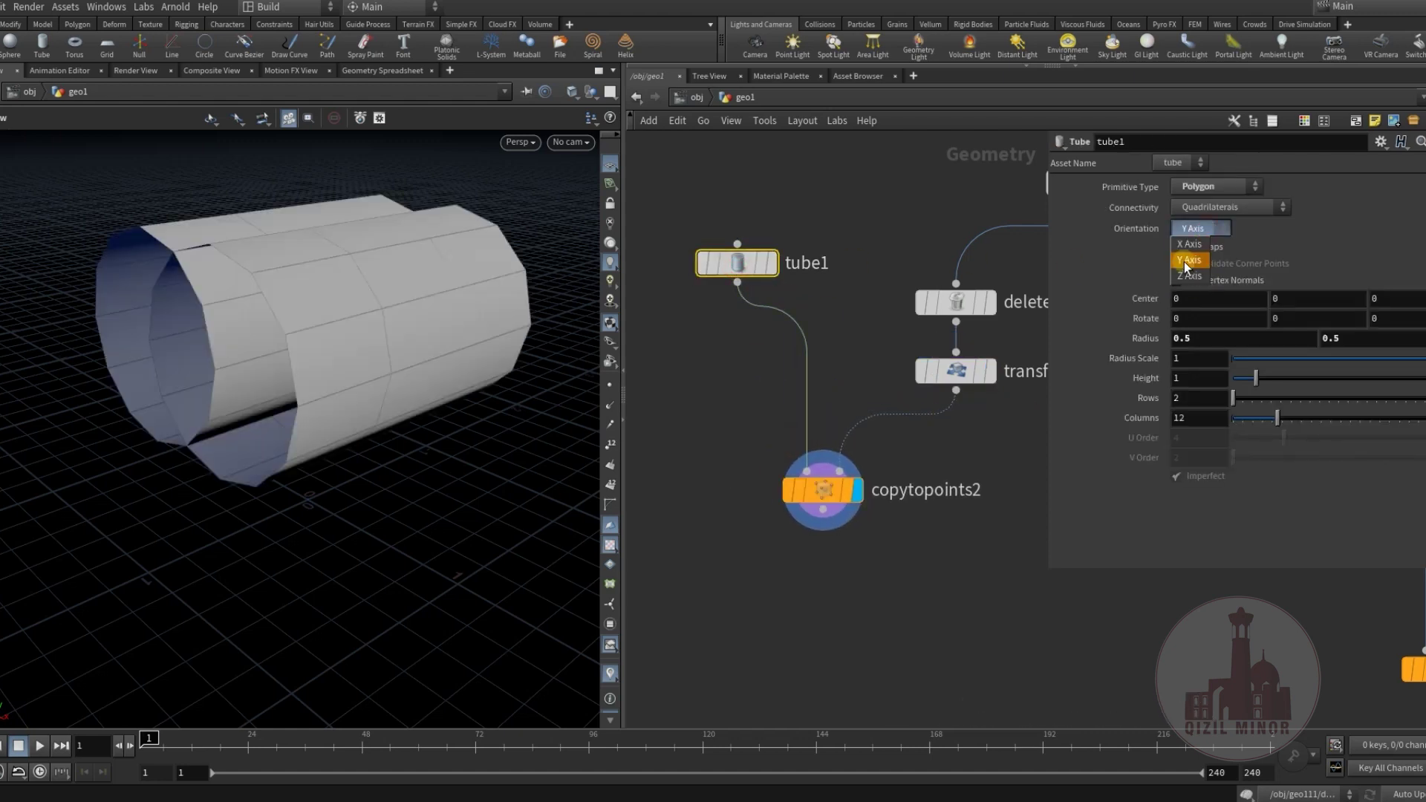
click(1191, 276)
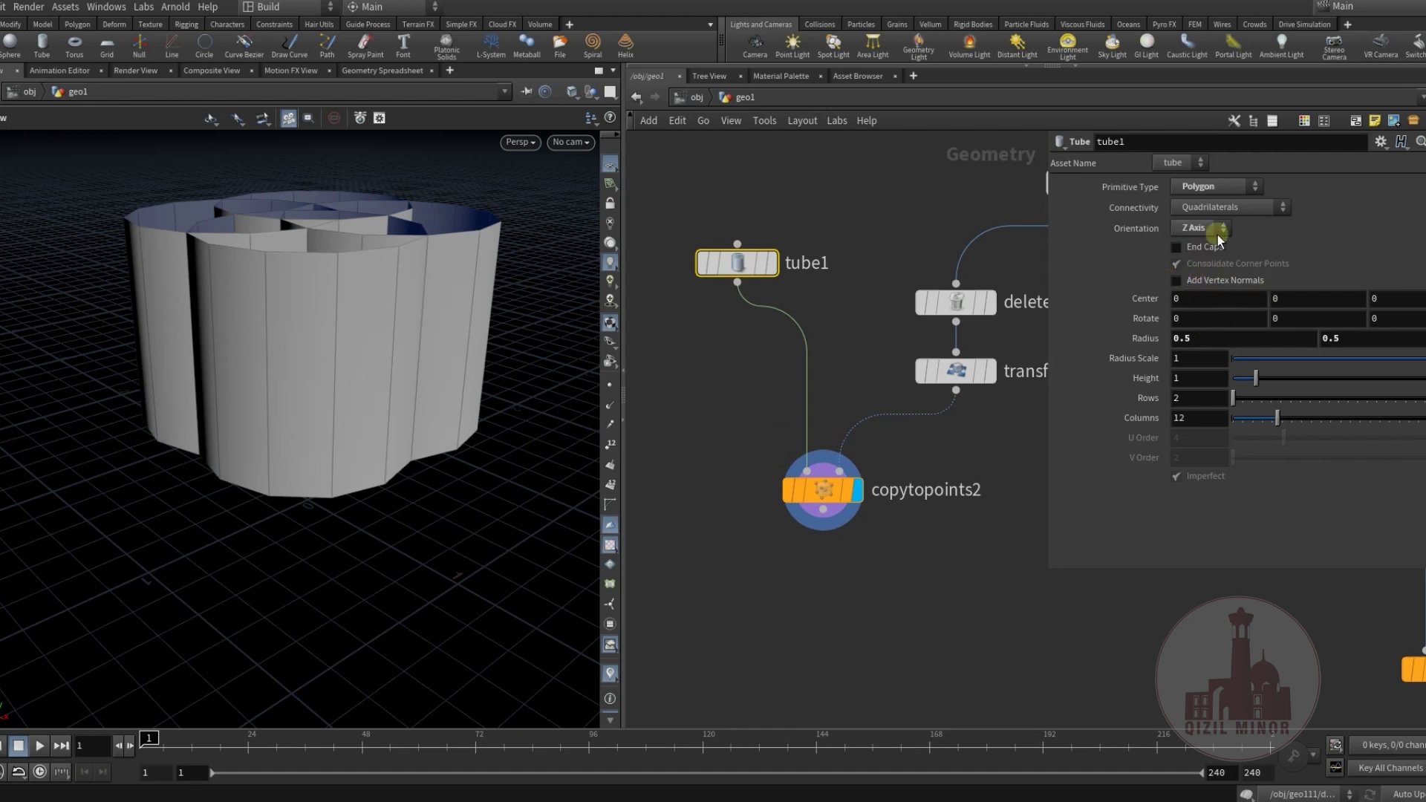
click(1202, 250)
drag(1279, 418, 1389, 425)
key(h)
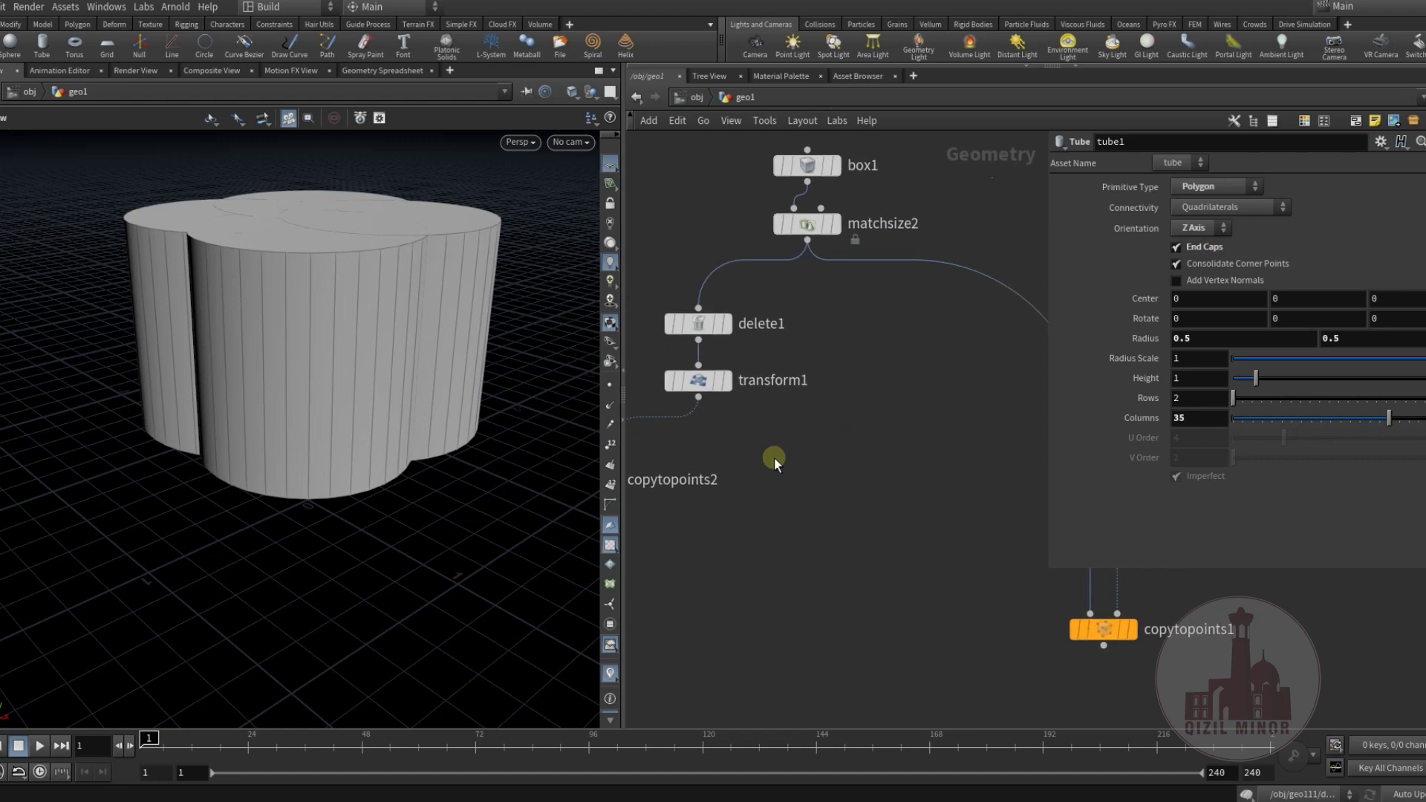
Insert attribwrangle2 between transform1 and copytopoints2 and set its Scale to 0.176.
drag(970, 422, 868, 465)
scroll(867, 465, up, 3)
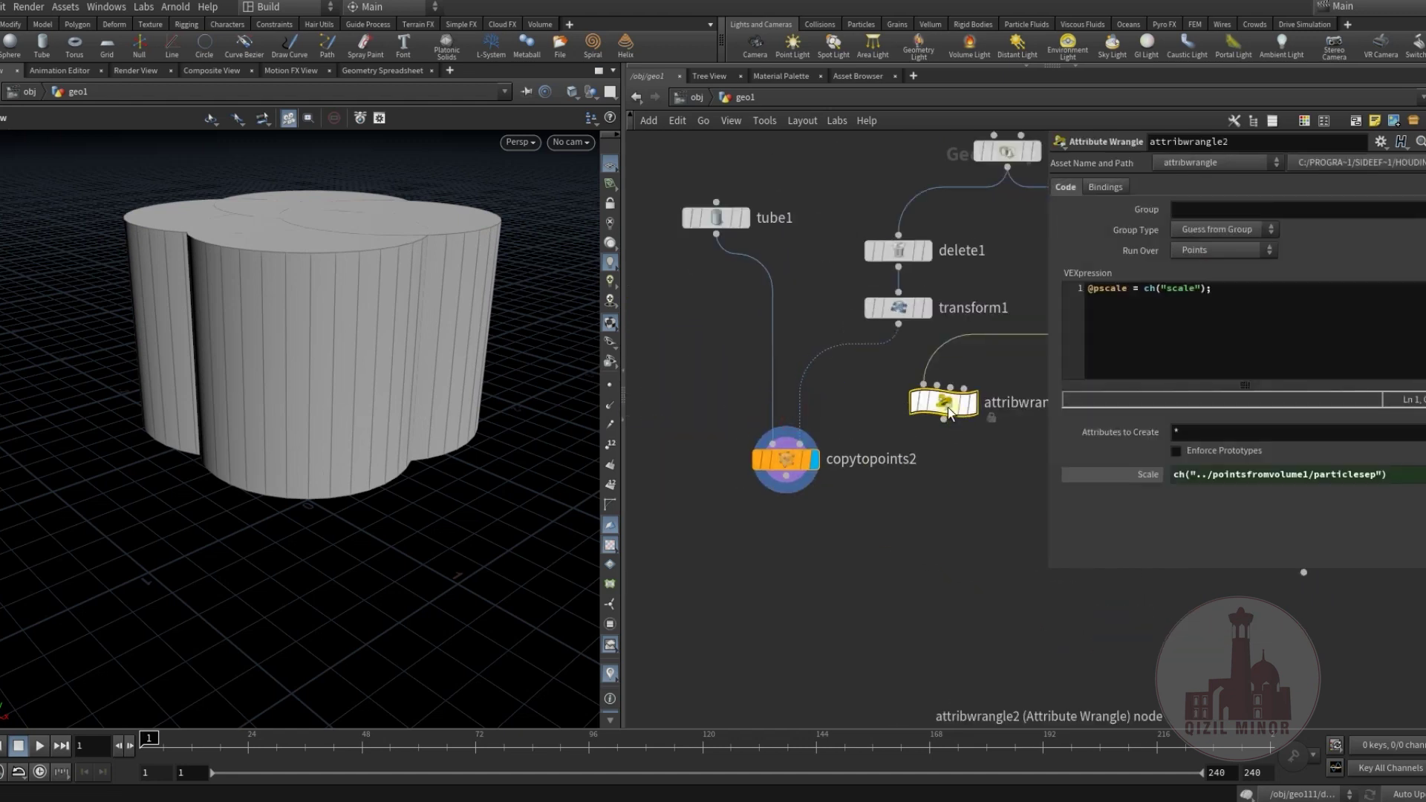
drag(929, 390, 891, 385)
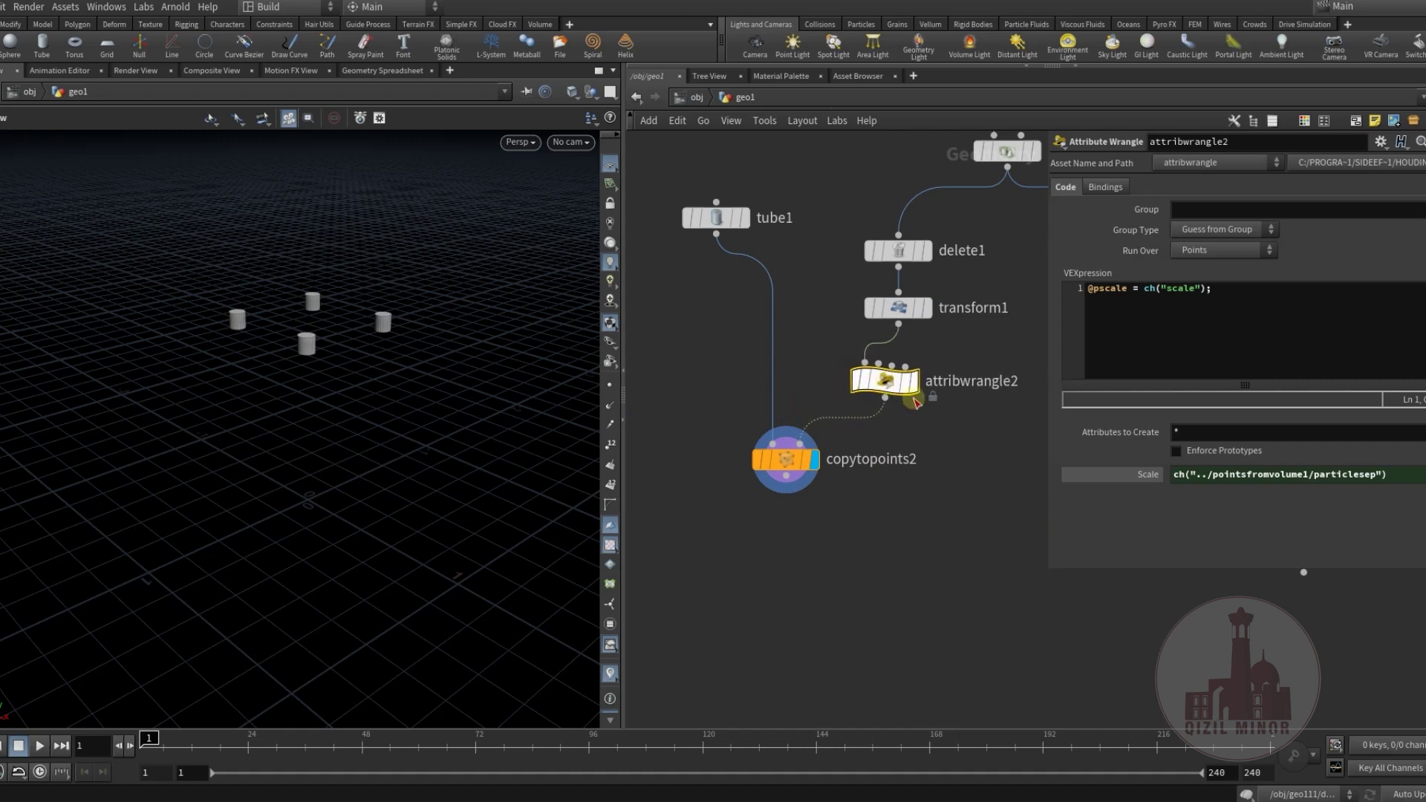
right_click(1148, 482)
click(1244, 669)
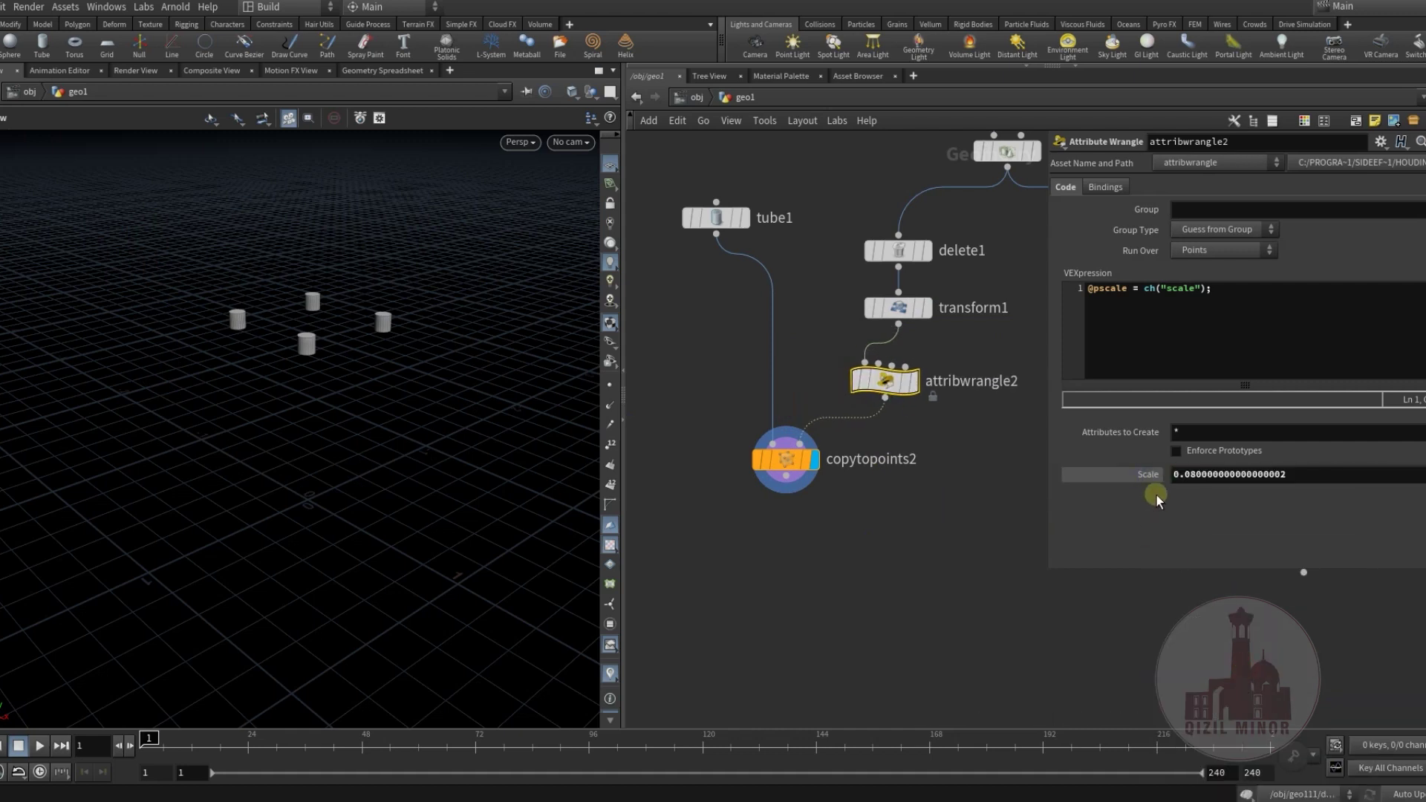
drag(1261, 479, 1273, 480)
Insert matchsize3 after tube1 with Justify Y None and Justify Z Min.
middle_drag(735, 320, 737, 377)
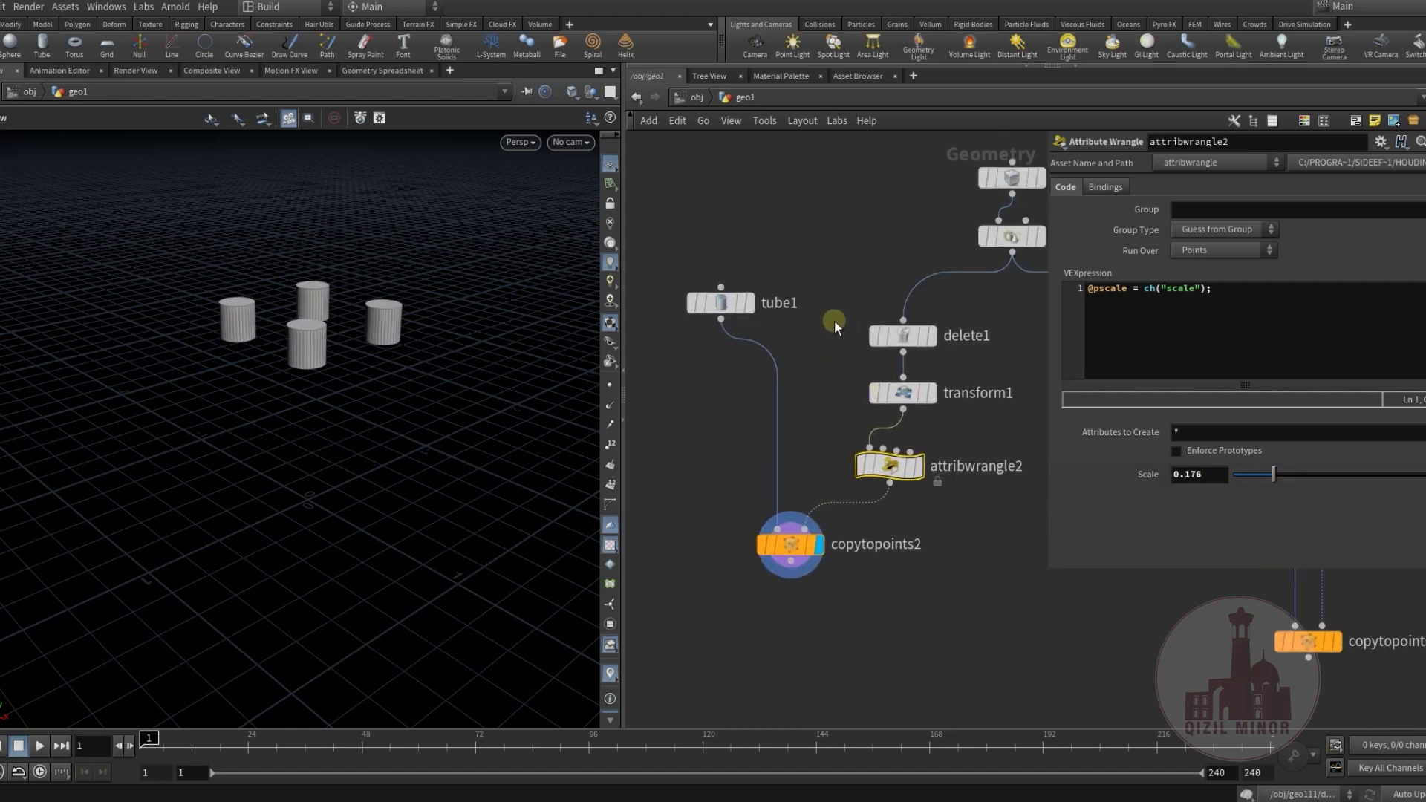
middle_drag(836, 325, 830, 404)
key(Tab)
text(match)
key(Return)
click(770, 452)
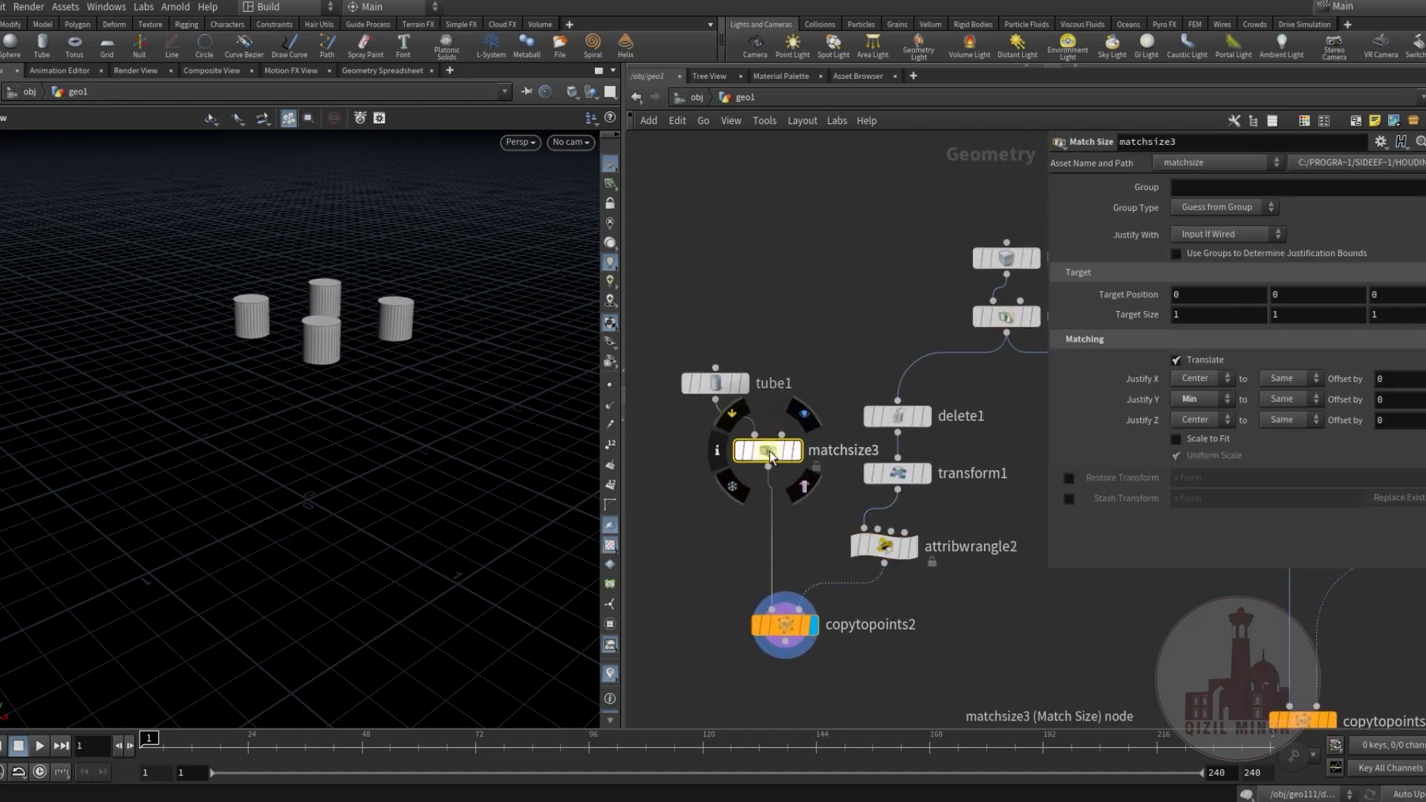
drag(769, 452, 715, 440)
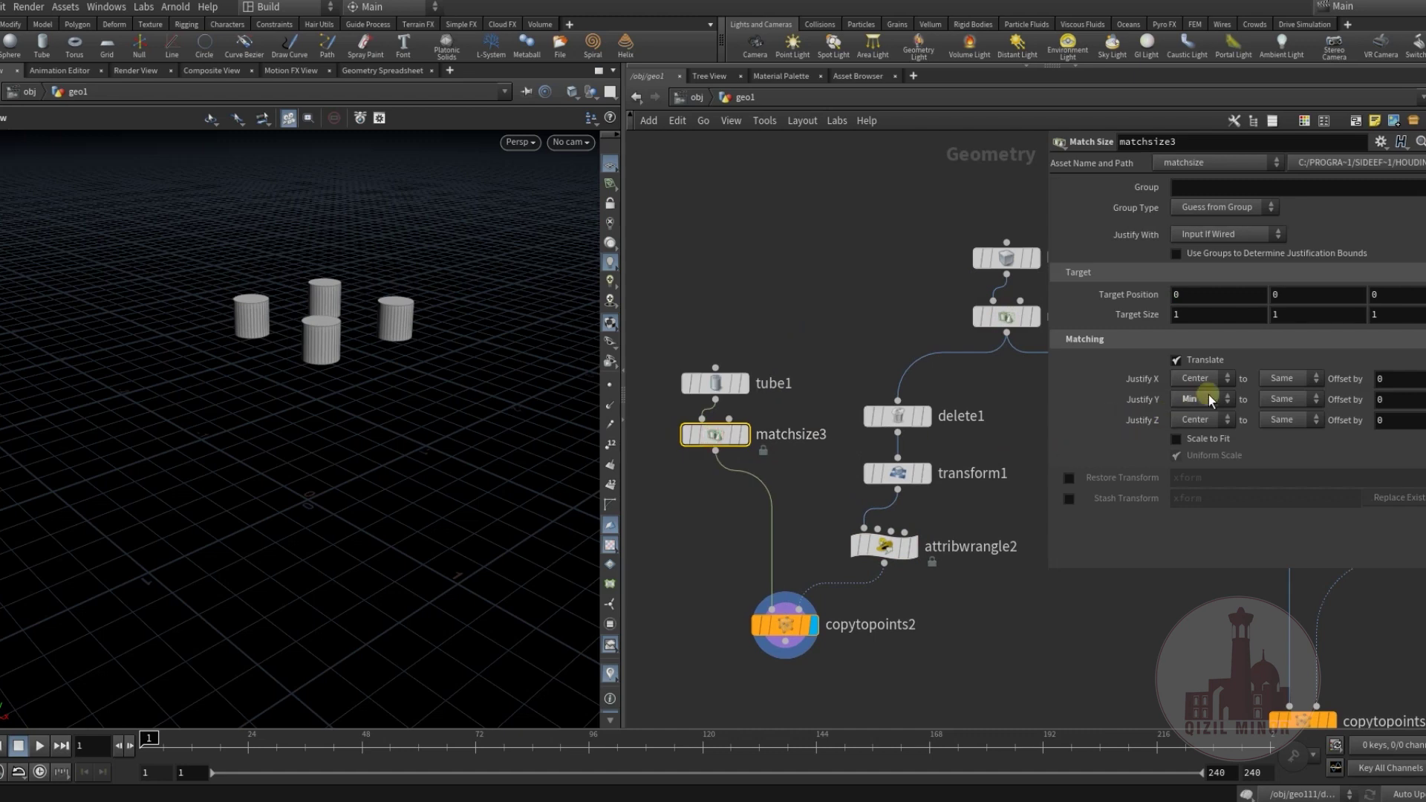
click(1203, 418)
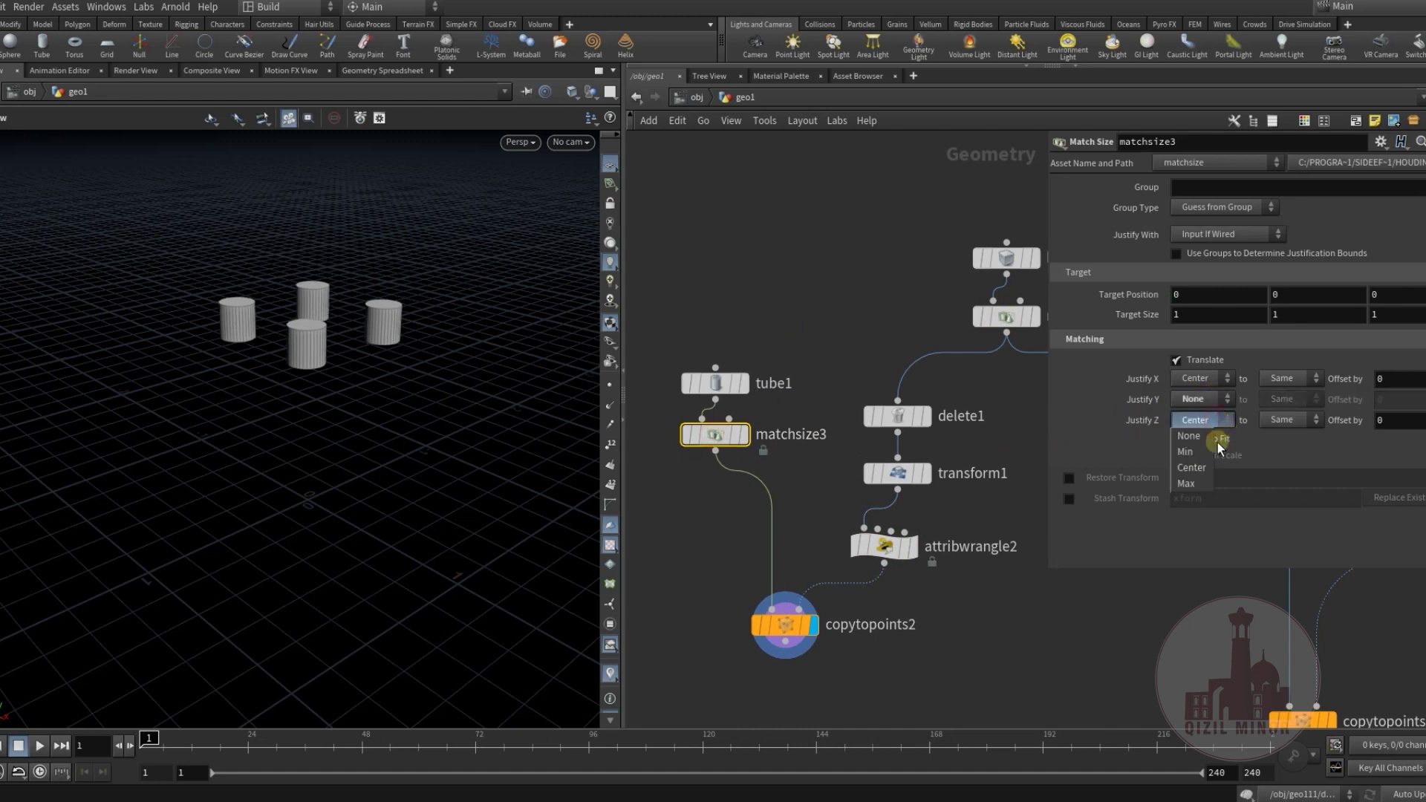
click(1186, 451)
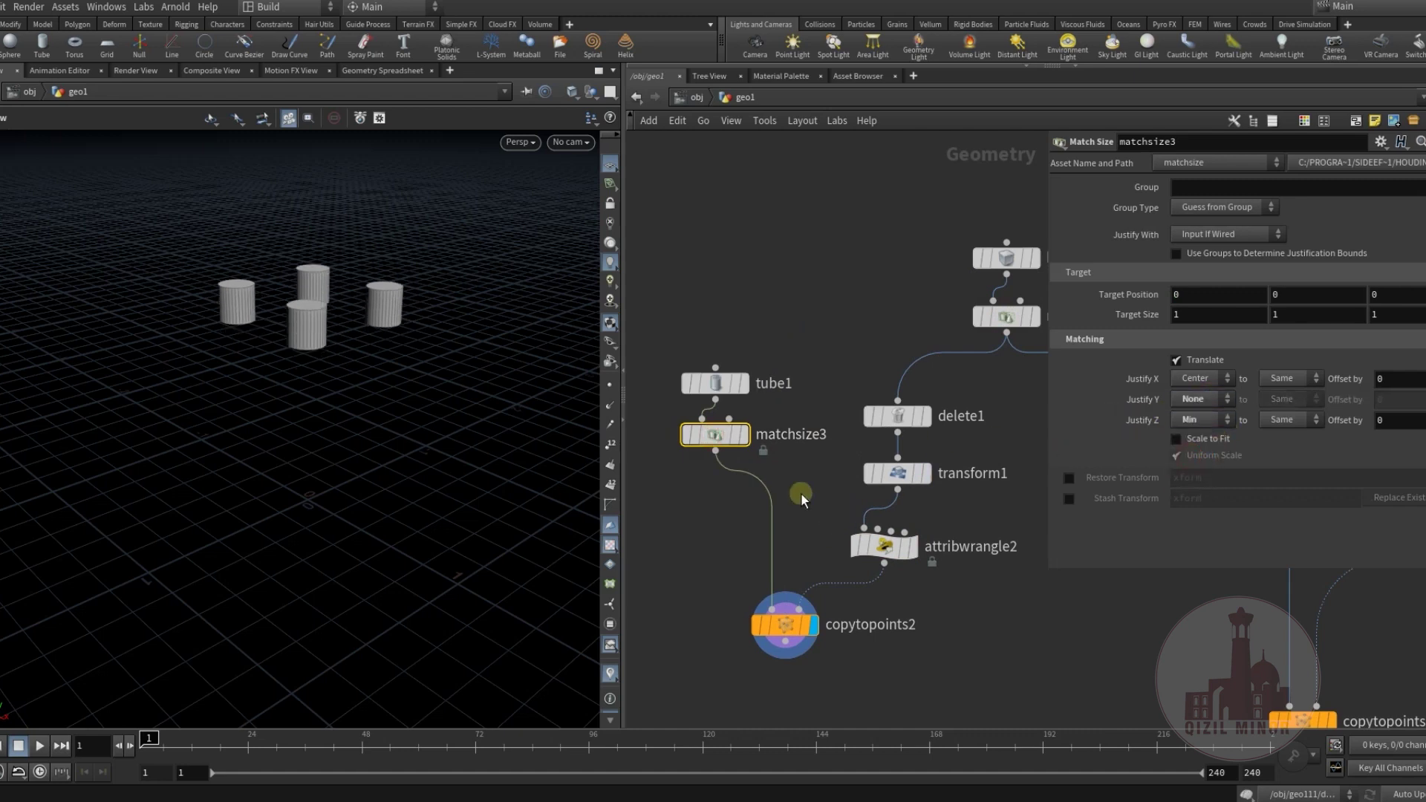
Template matchsize2 to show its box as a wireframe reference.
middle_drag(740, 550, 601, 493)
click(903, 294)
drag(245, 334, 416, 401)
Set tube1's Height to 0.35.
middle_drag(703, 277, 775, 383)
scroll(761, 347, up, 2)
mouse_move(761, 346)
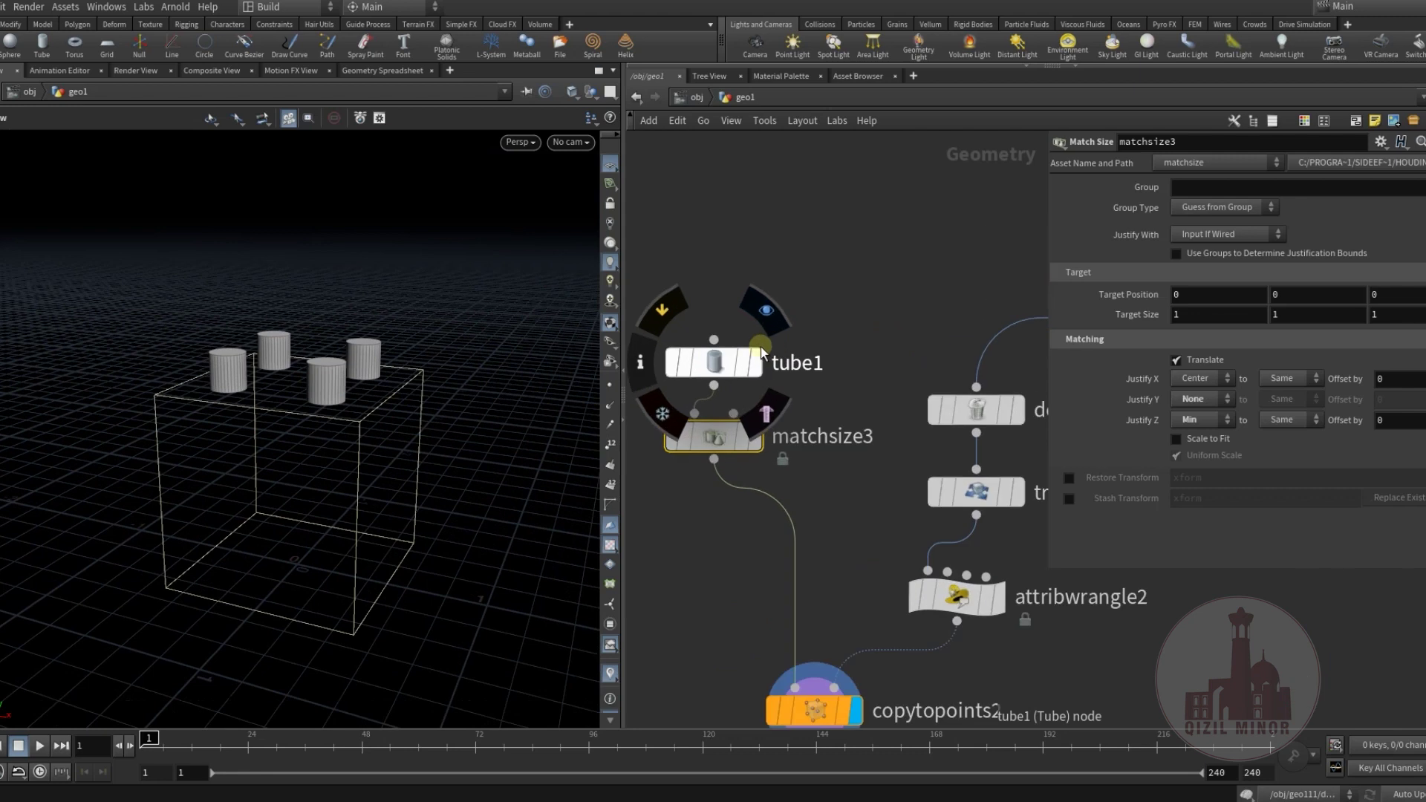
click(713, 367)
middle_drag(964, 603, 982, 630)
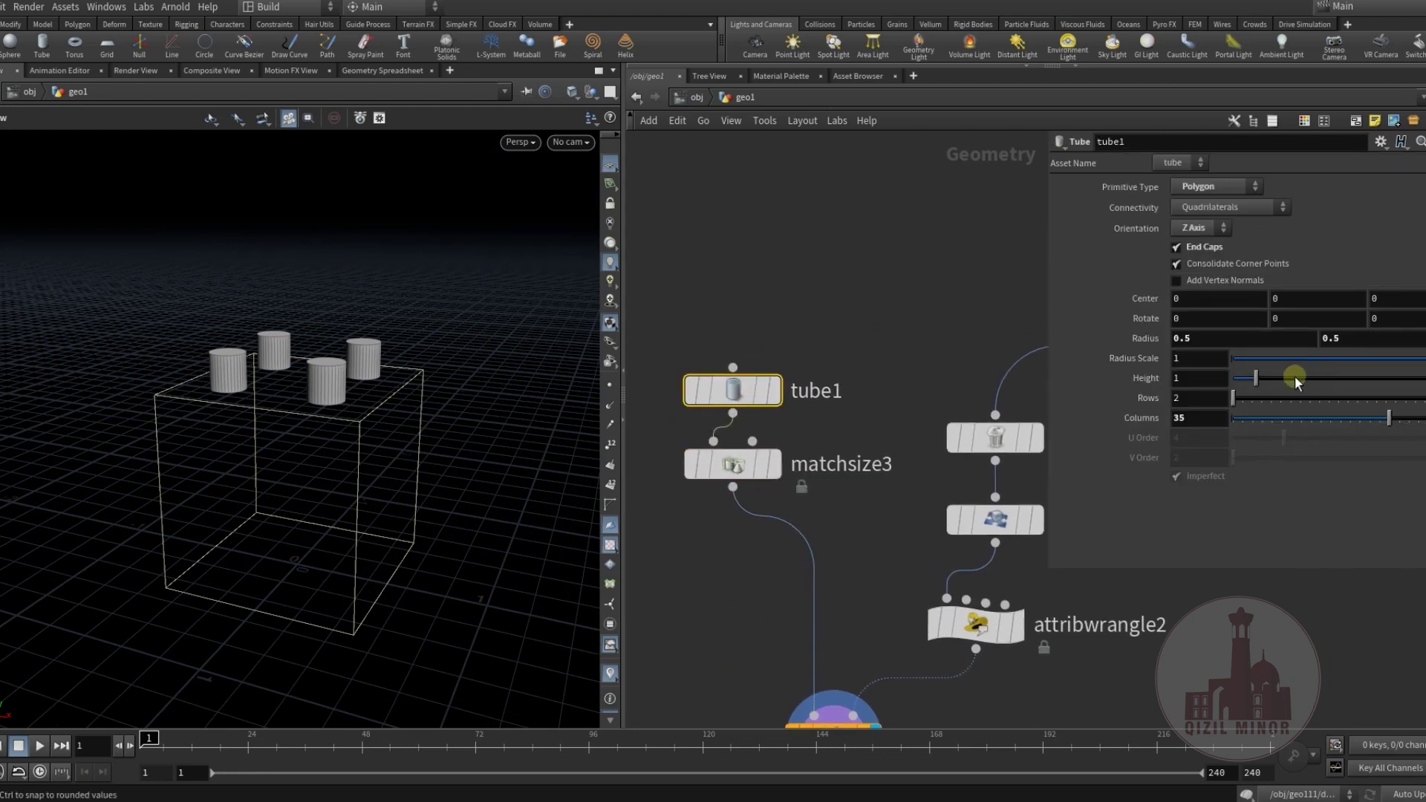
drag(1247, 383, 1245, 383)
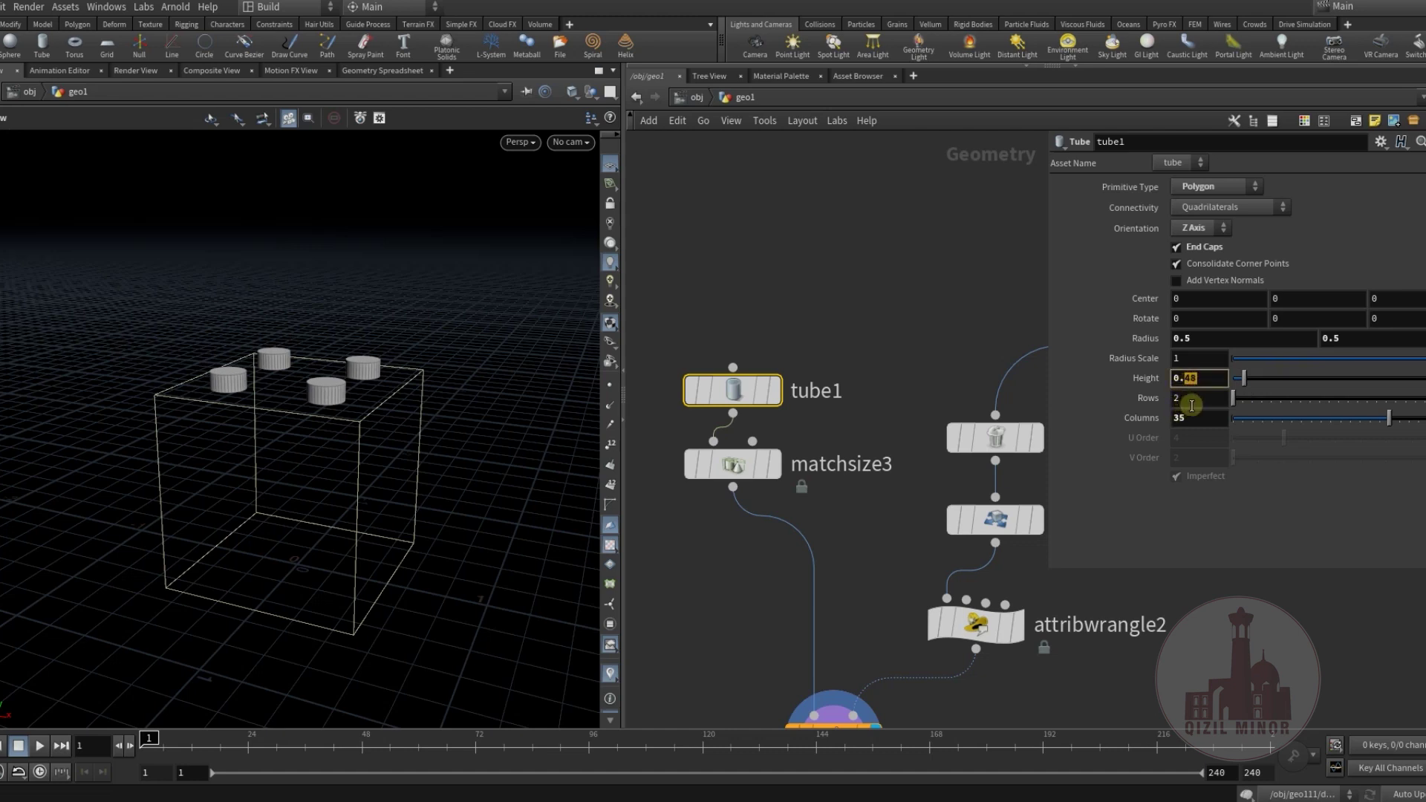
drag(350, 416, 282, 412)
text(5)
key(Return)
Move tube1 and matchsize3 lower in the network and deselect them.
middle_drag(825, 271, 871, 135)
scroll(755, 329, down, 2)
drag(755, 328, 812, 357)
click(830, 251)
middle_drag(1001, 569, 893, 489)
key(Tab)
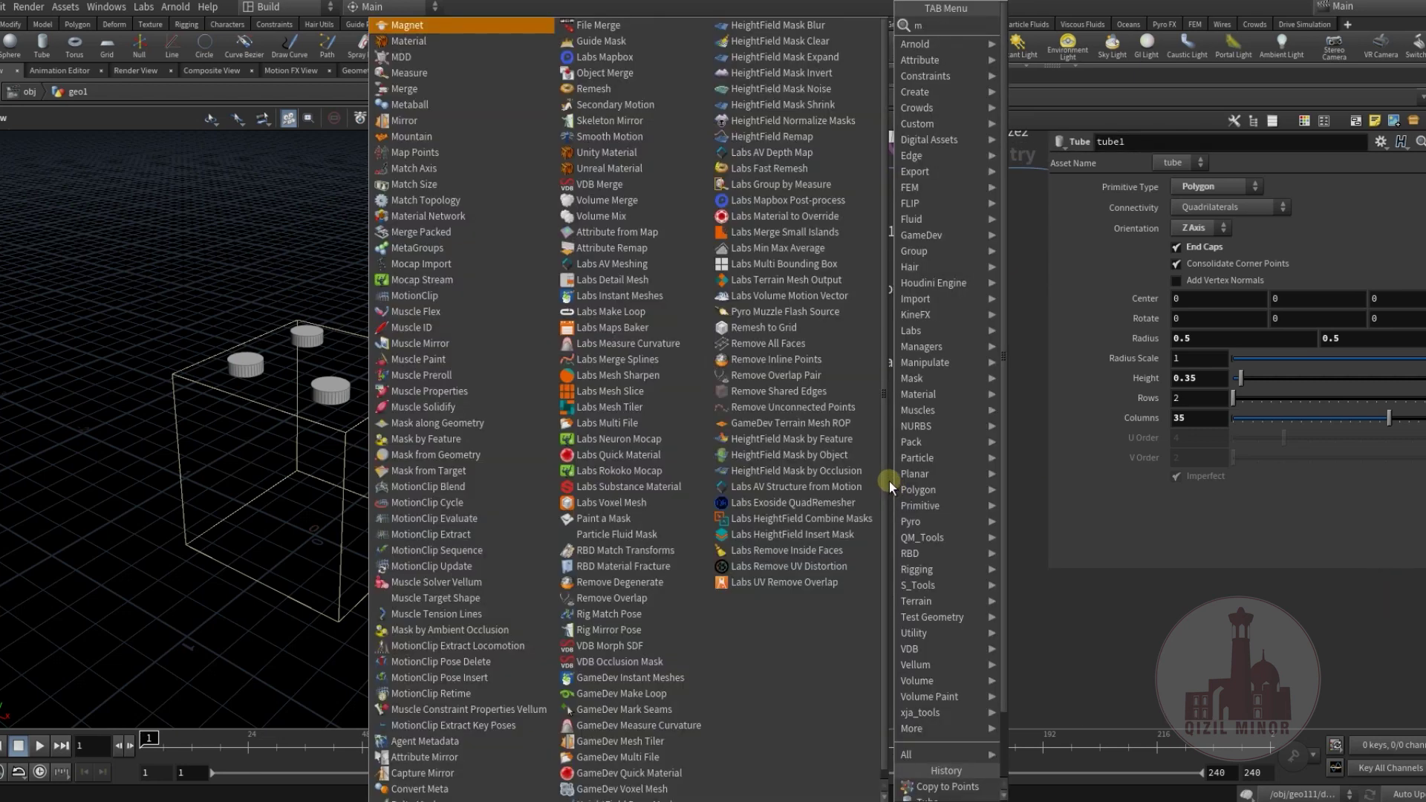
Merge copytopoints2 with matchsize2 in merge1 and display the studded brick.
mouse_move(915, 474)
click(1043, 30)
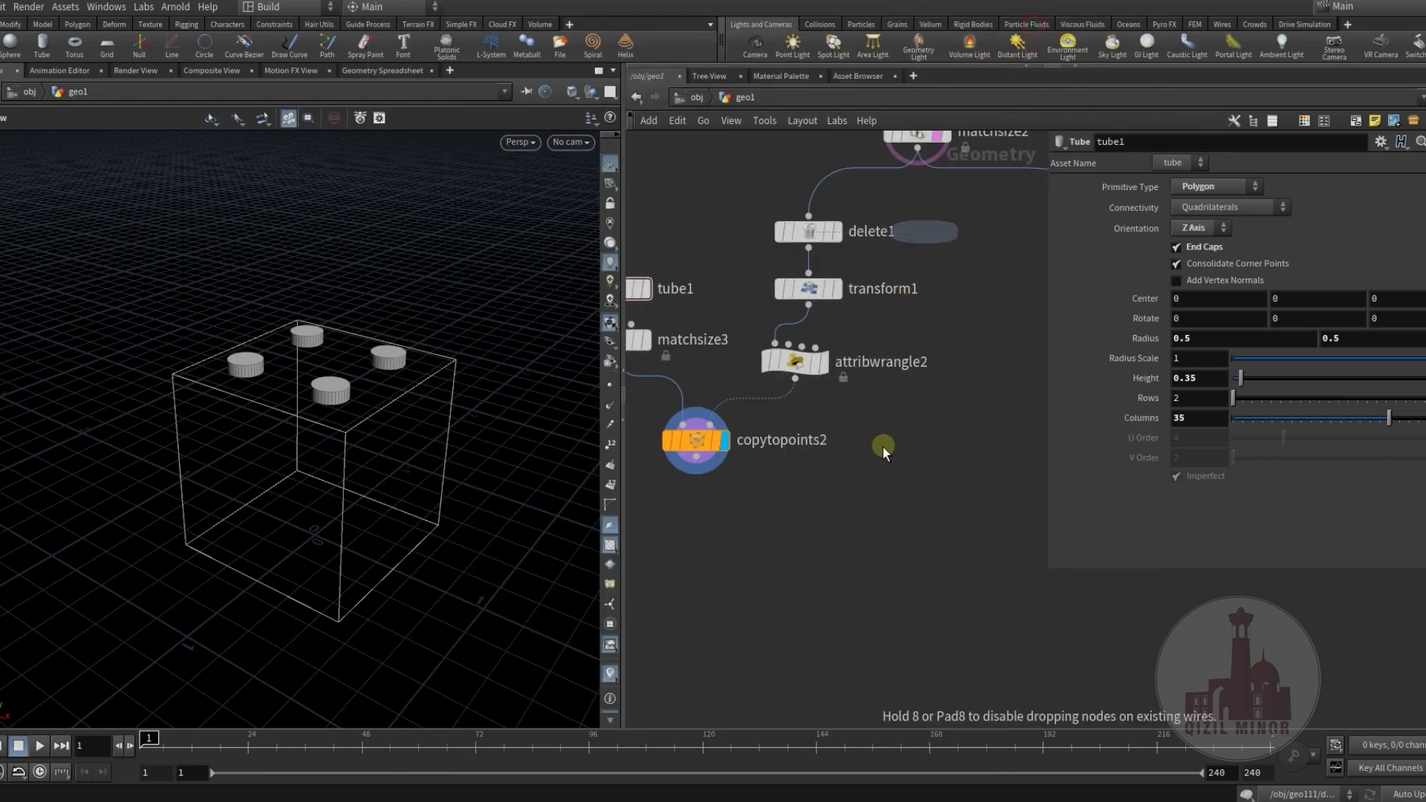
click(812, 517)
drag(696, 456, 854, 511)
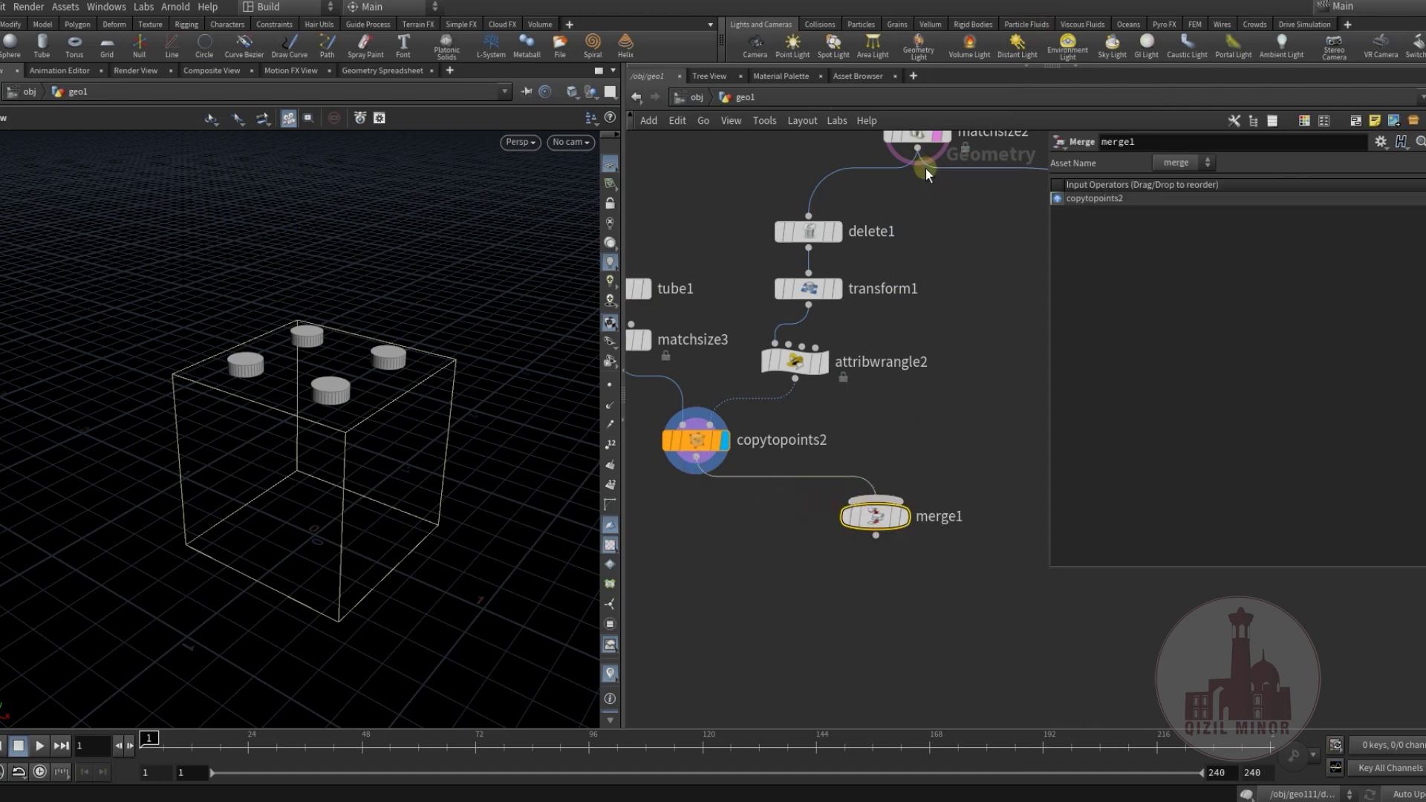
middle_drag(926, 195, 881, 221)
drag(873, 195, 831, 539)
click(862, 555)
Orbit to the studs and adjust tube1's Radius Scale.
middle_drag(938, 528, 958, 479)
drag(417, 431, 372, 484)
middle_drag(825, 570, 998, 693)
click(772, 404)
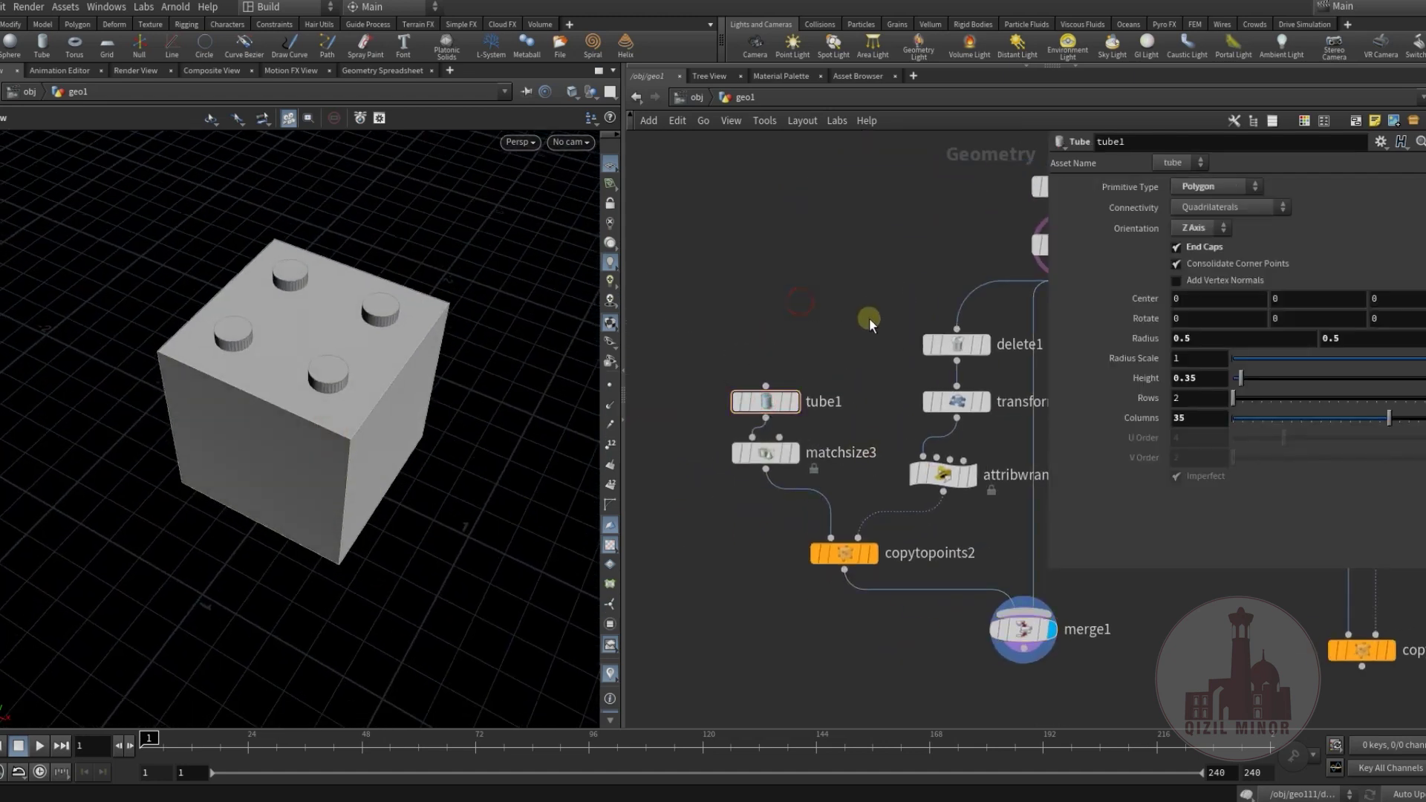
drag(1242, 362, 1244, 368)
Set the stud Scale in attribwrangle2 to 0.3.
click(973, 470)
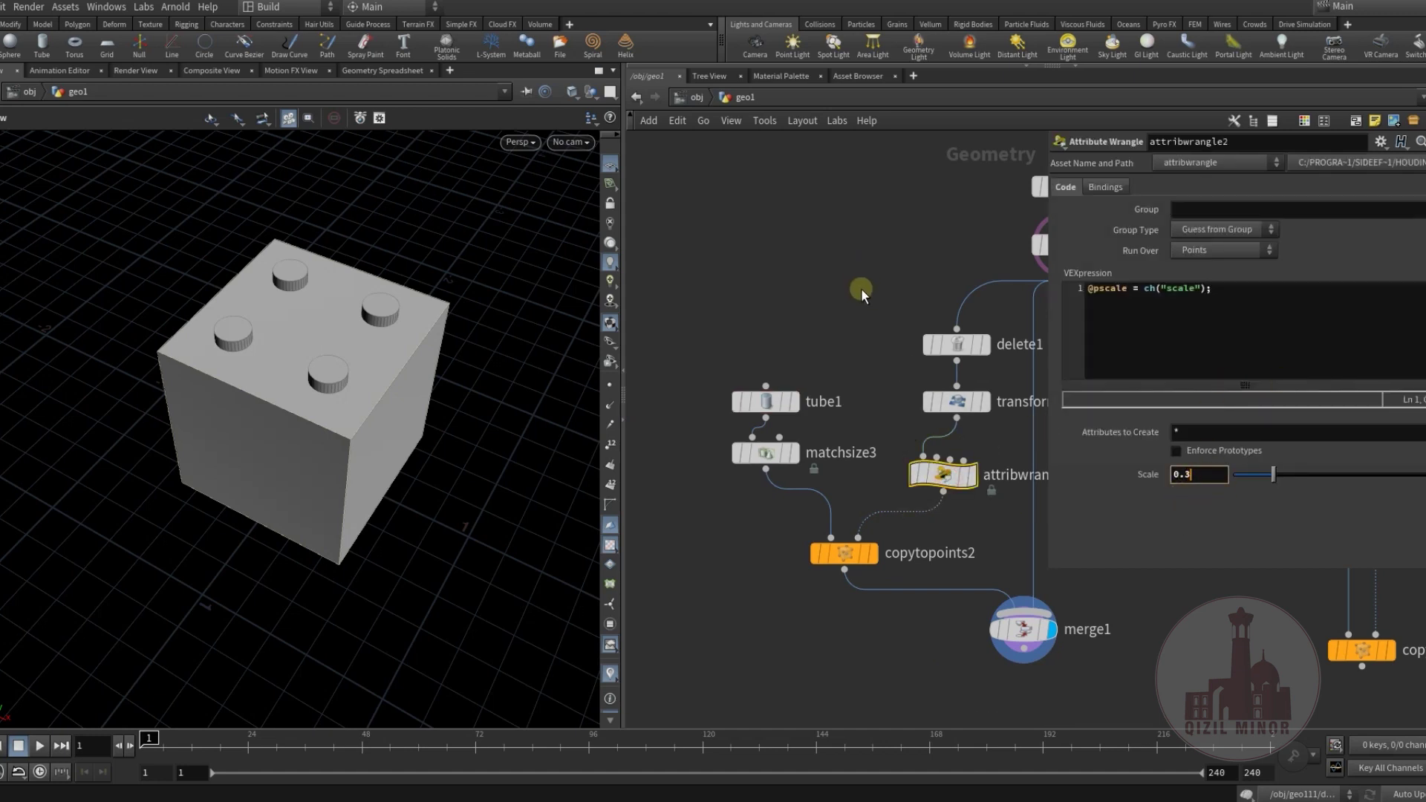
key(Return)
mouse_move(344, 344)
mouse_down()
mouse_move(319, 292)
mouse_move(327, 327)
mouse_up()
Feed merge1 into copytopoints1's first input and display the brick-built toy.
middle_drag(836, 612, 689, 452)
scroll(689, 452, down, 5)
middle_drag(835, 485, 917, 395)
drag(885, 402, 865, 447)
middle_drag(791, 447, 807, 500)
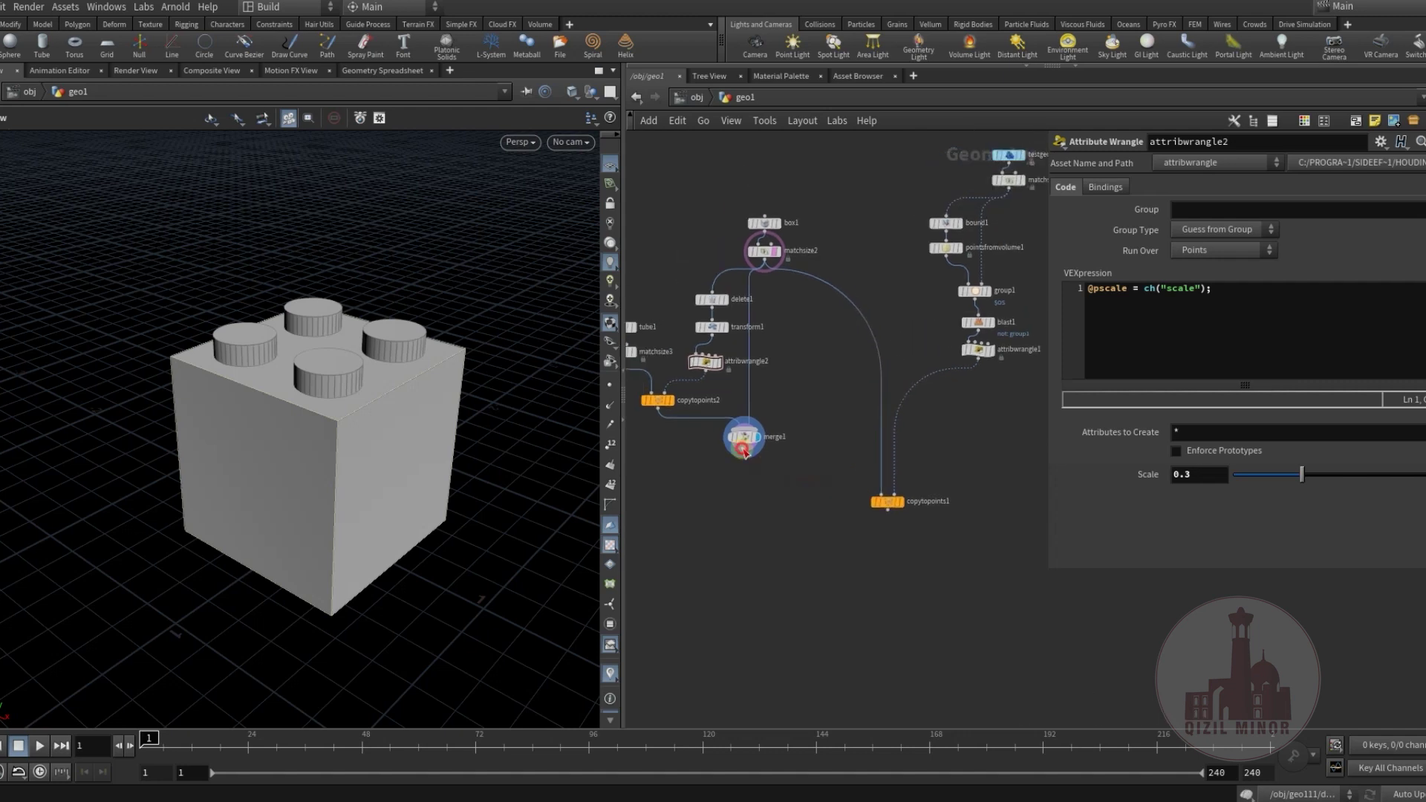
drag(745, 456, 881, 495)
middle_drag(821, 520, 791, 515)
scroll(810, 498, up, 3)
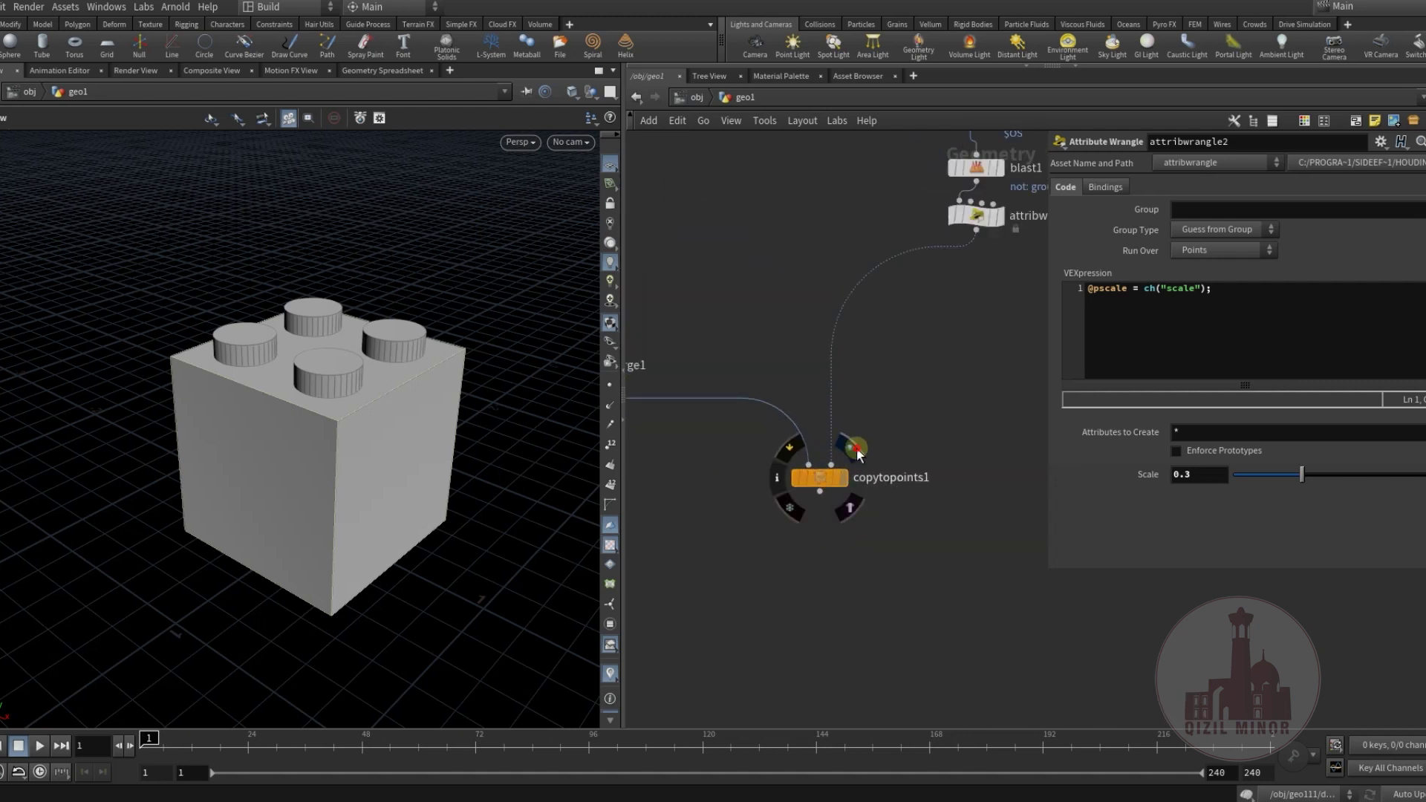
click(856, 451)
click(820, 478)
drag(351, 472, 213, 490)
right_drag(213, 490, 340, 426)
Add a Labs Color Blend node, then delete it.
middle_drag(978, 319, 871, 443)
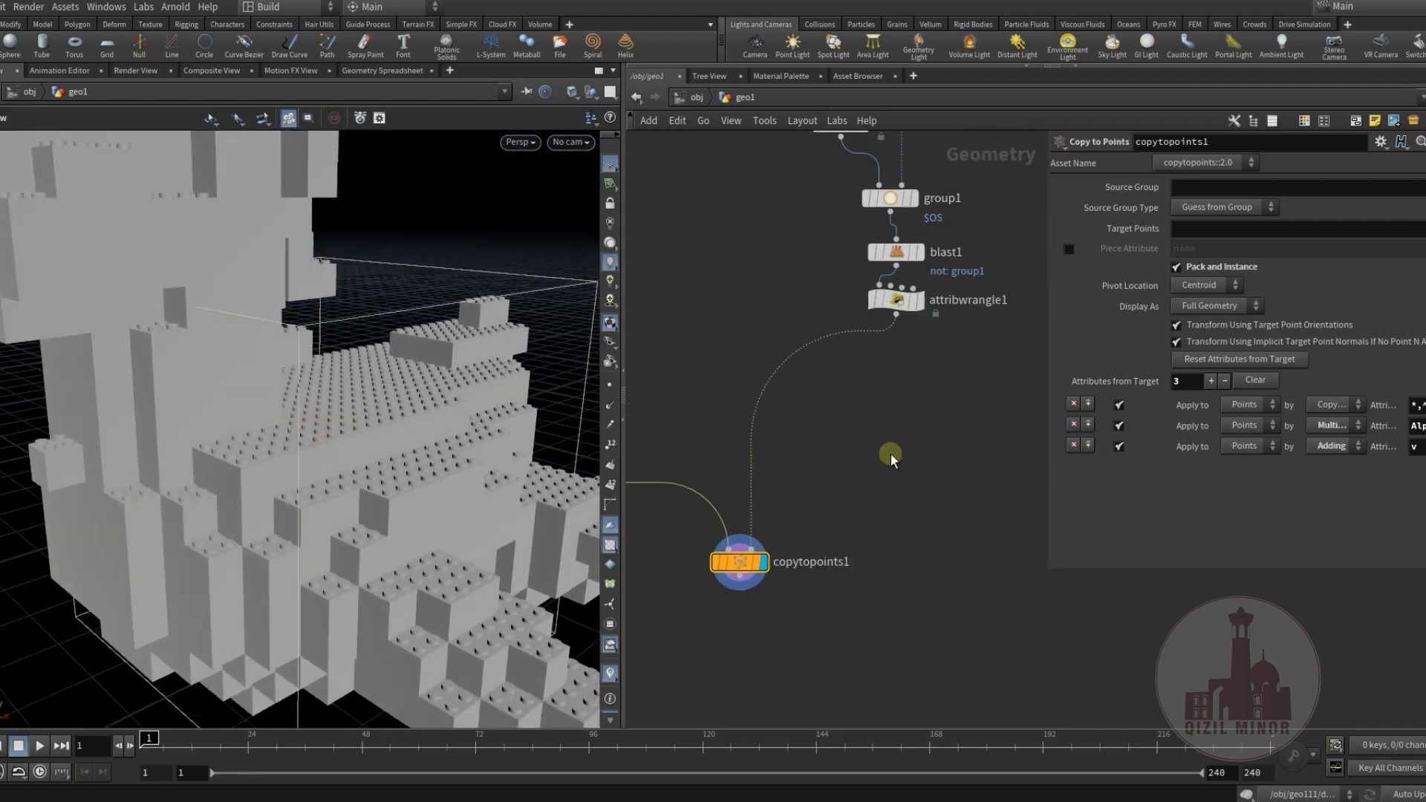
key(Tab)
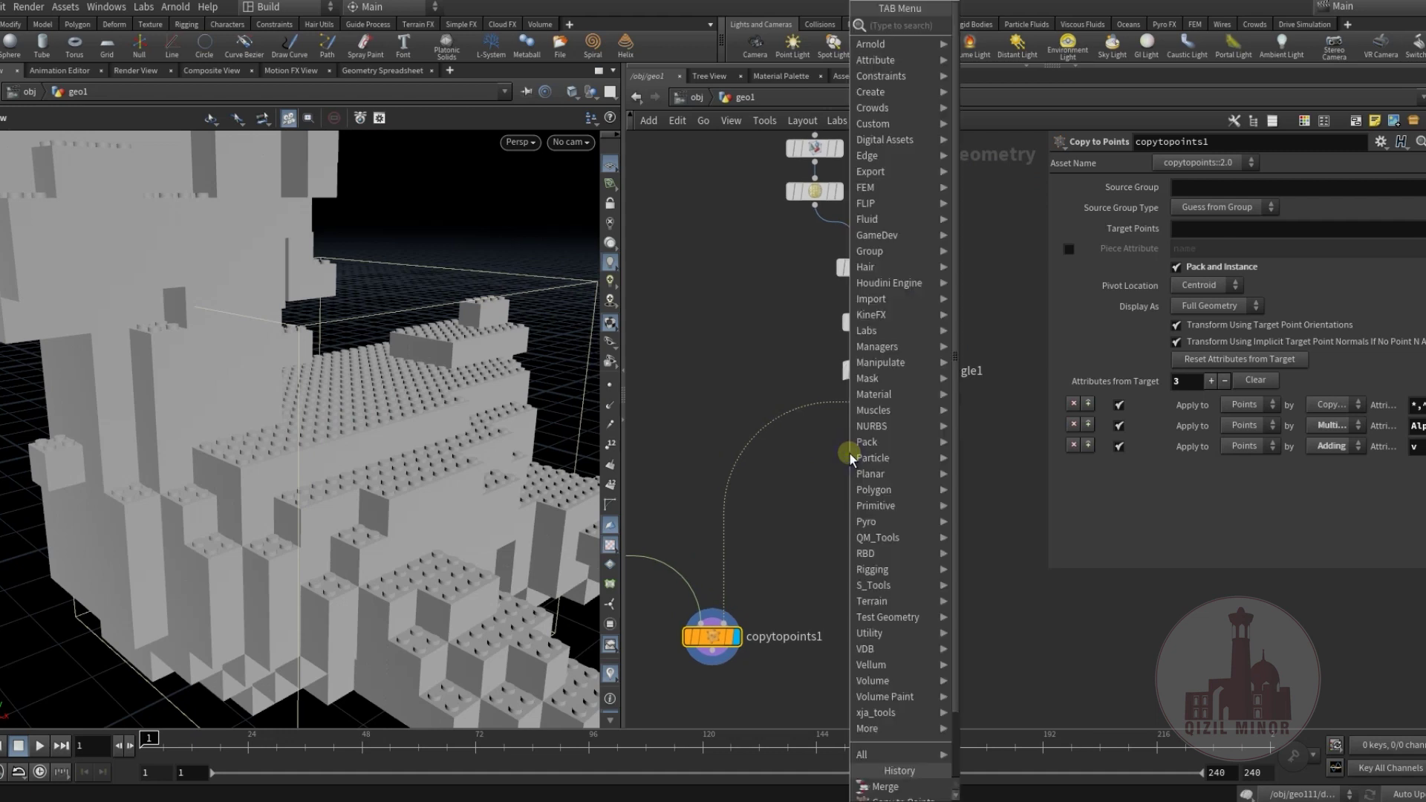
text(col)
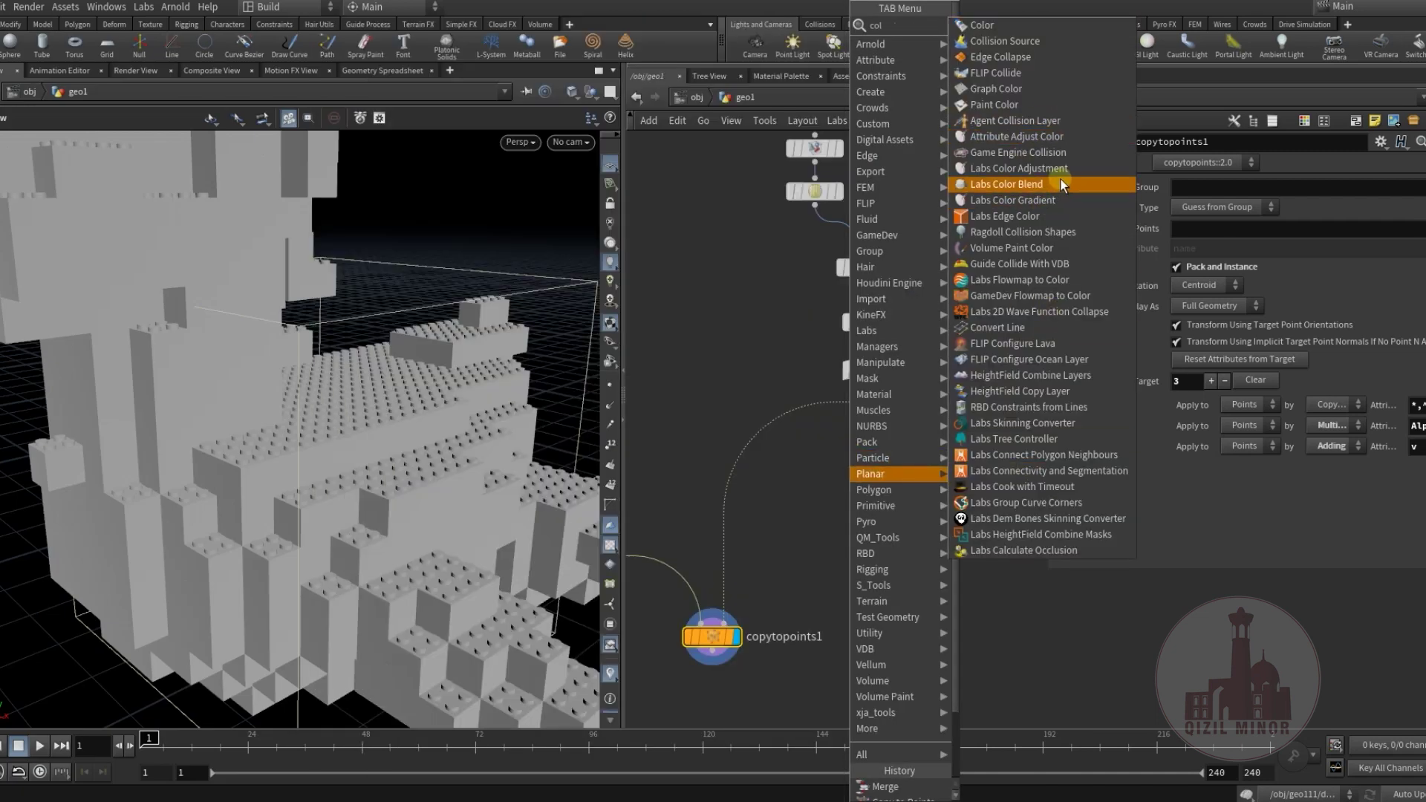
click(1061, 184)
click(768, 436)
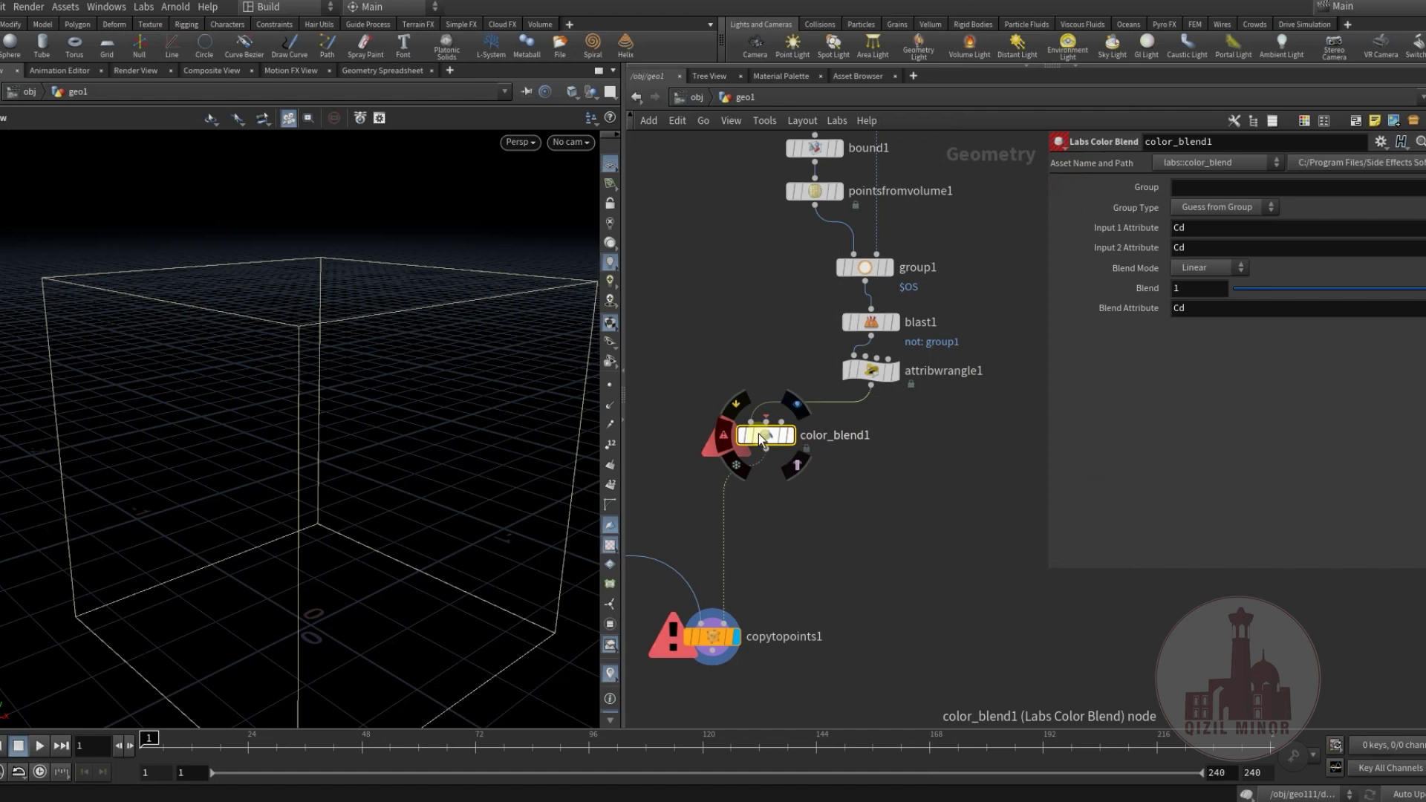
key(Delete)
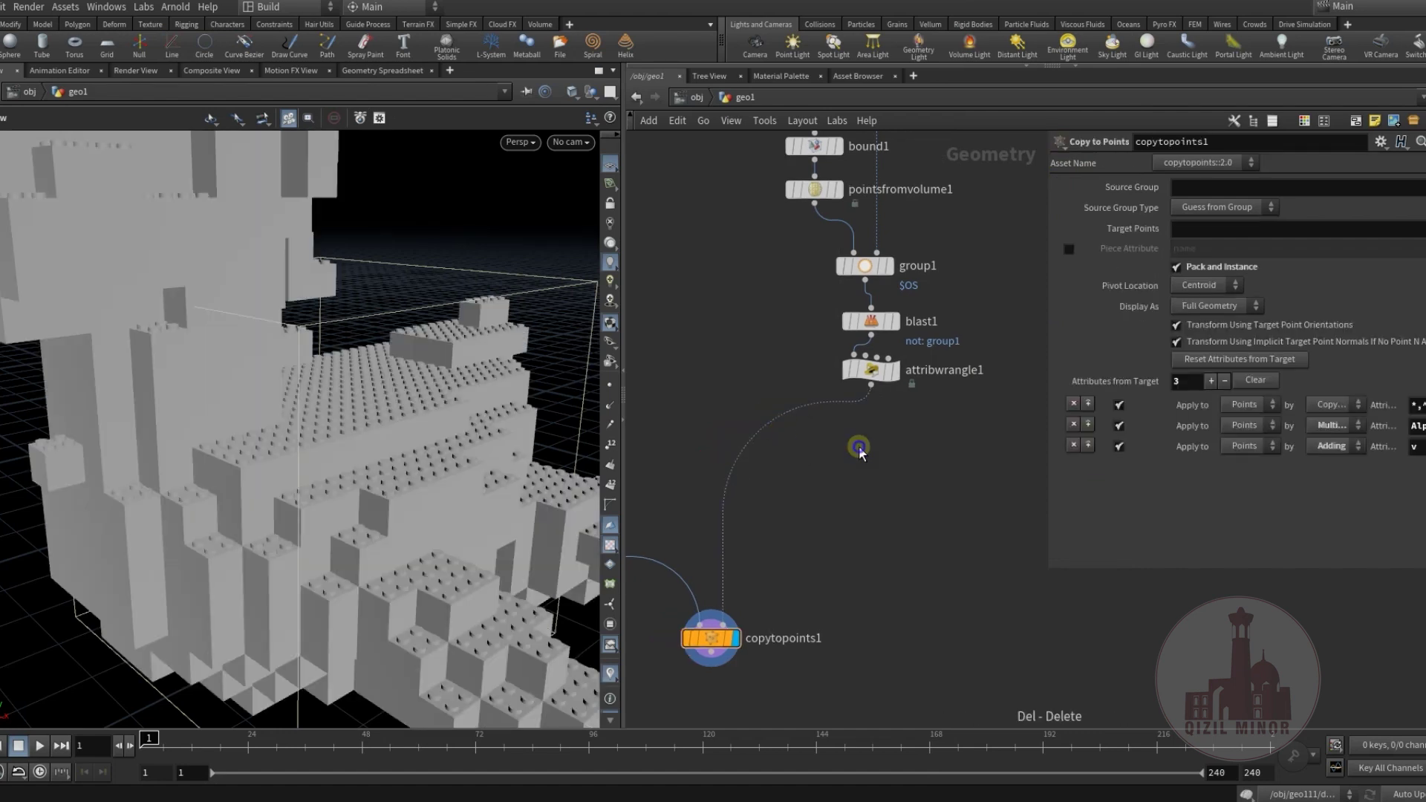
Insert attribadjustcolor1 below attribwrangle1 with Pattern Type set to Noise.
key(Tab)
text(col)
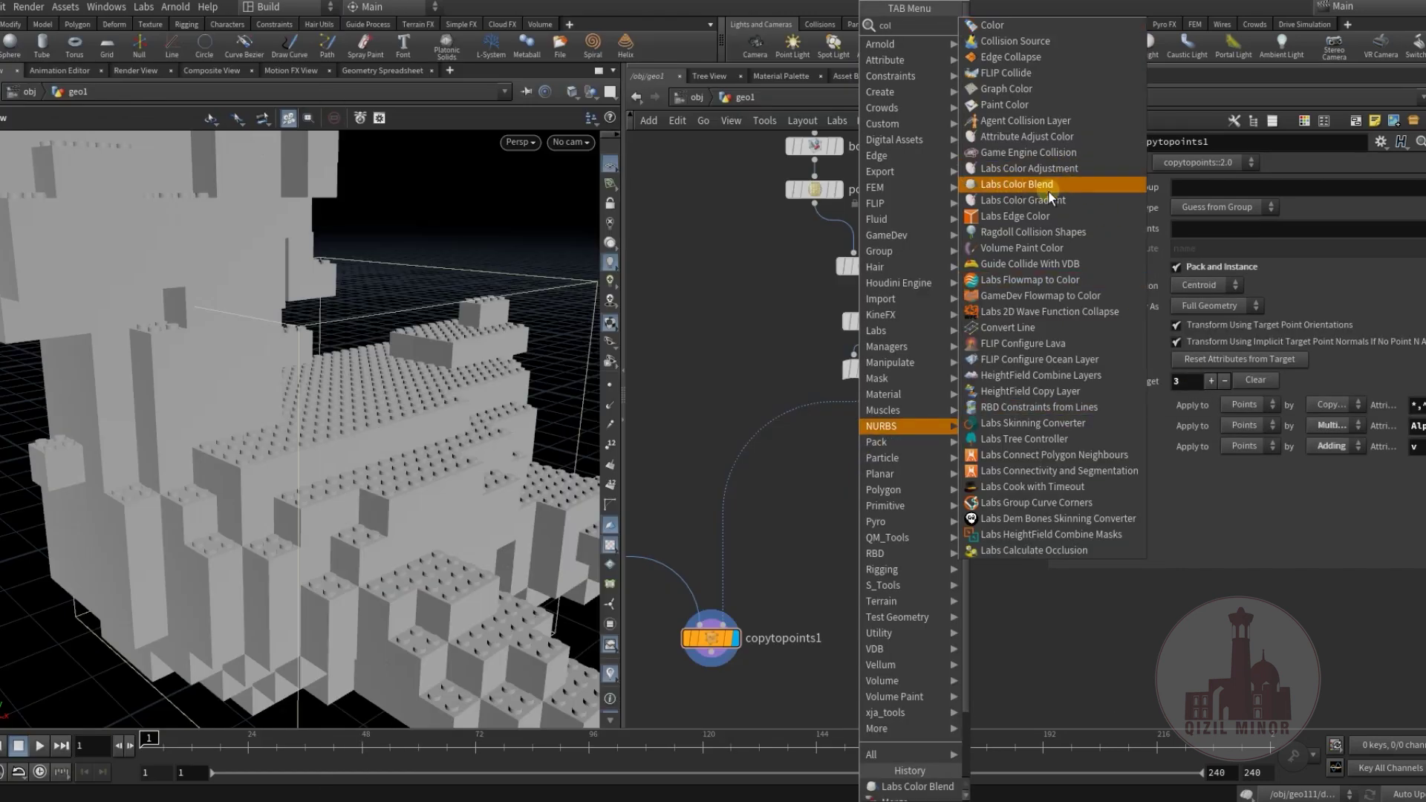
click(1022, 141)
click(758, 429)
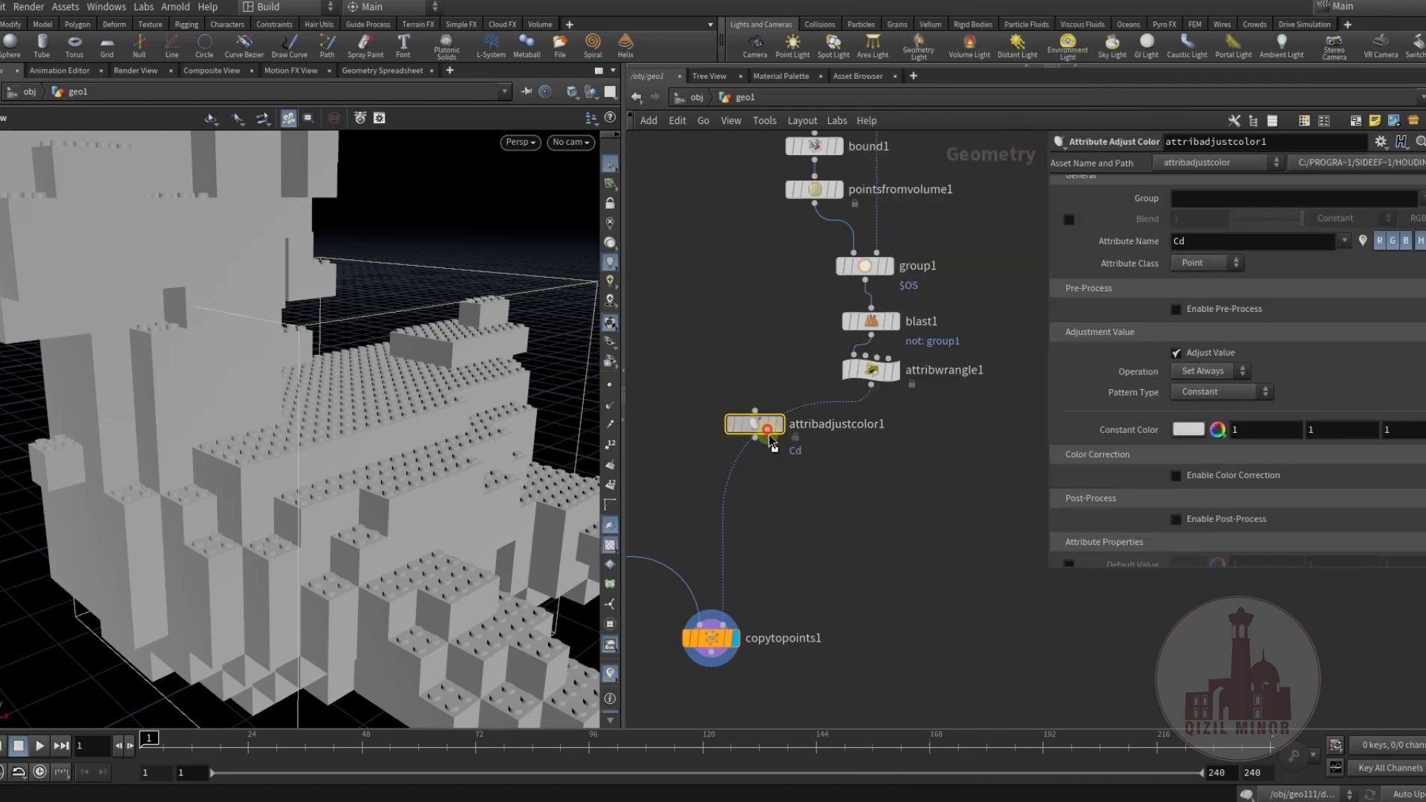
click(1224, 394)
click(1202, 431)
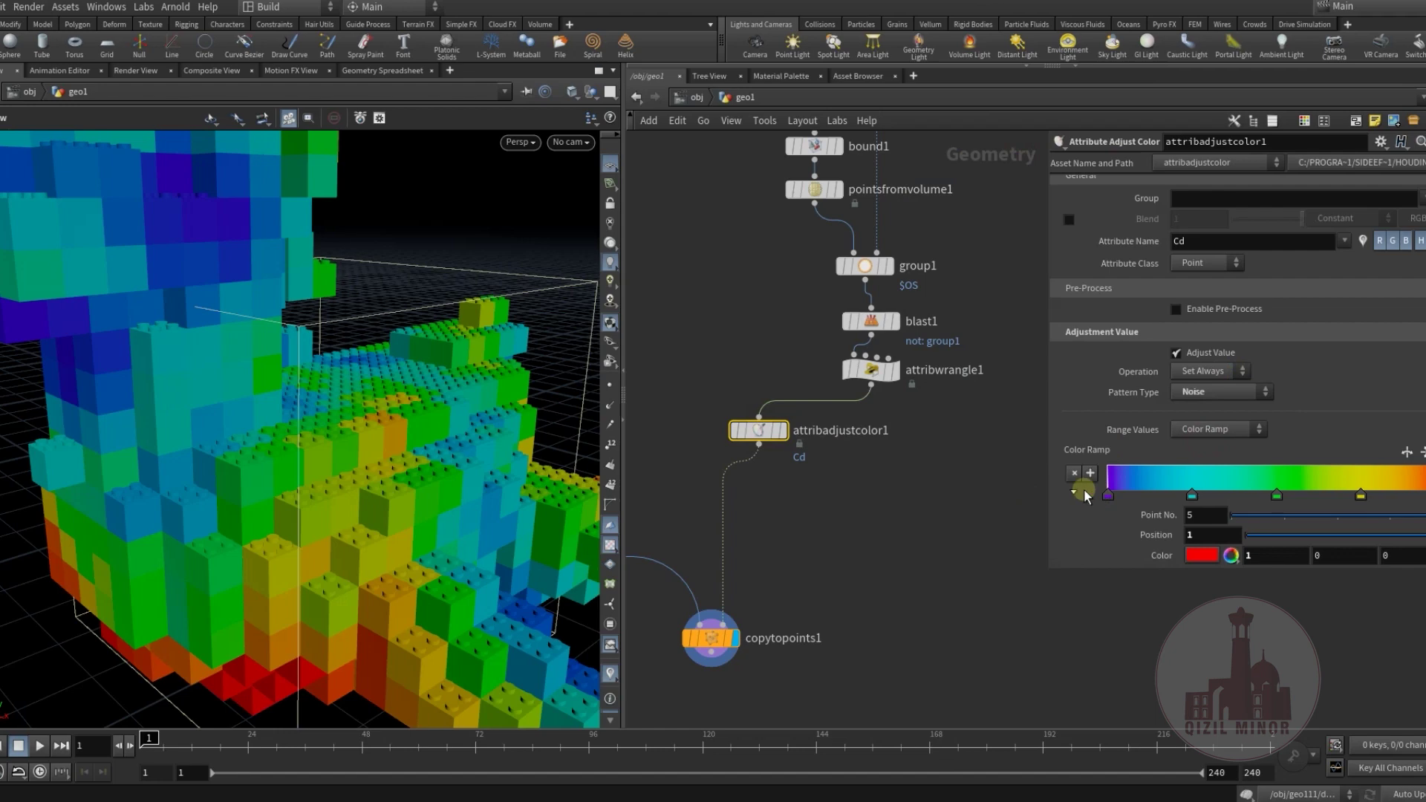
drag(366, 399, 548, 465)
middle_drag(858, 559, 896, 407)
drag(341, 493, 416, 486)
click(799, 482)
middle_drag(910, 444, 932, 394)
Check the point counts of copytopoints1 and attribadjustcolor1.
drag(372, 408, 475, 431)
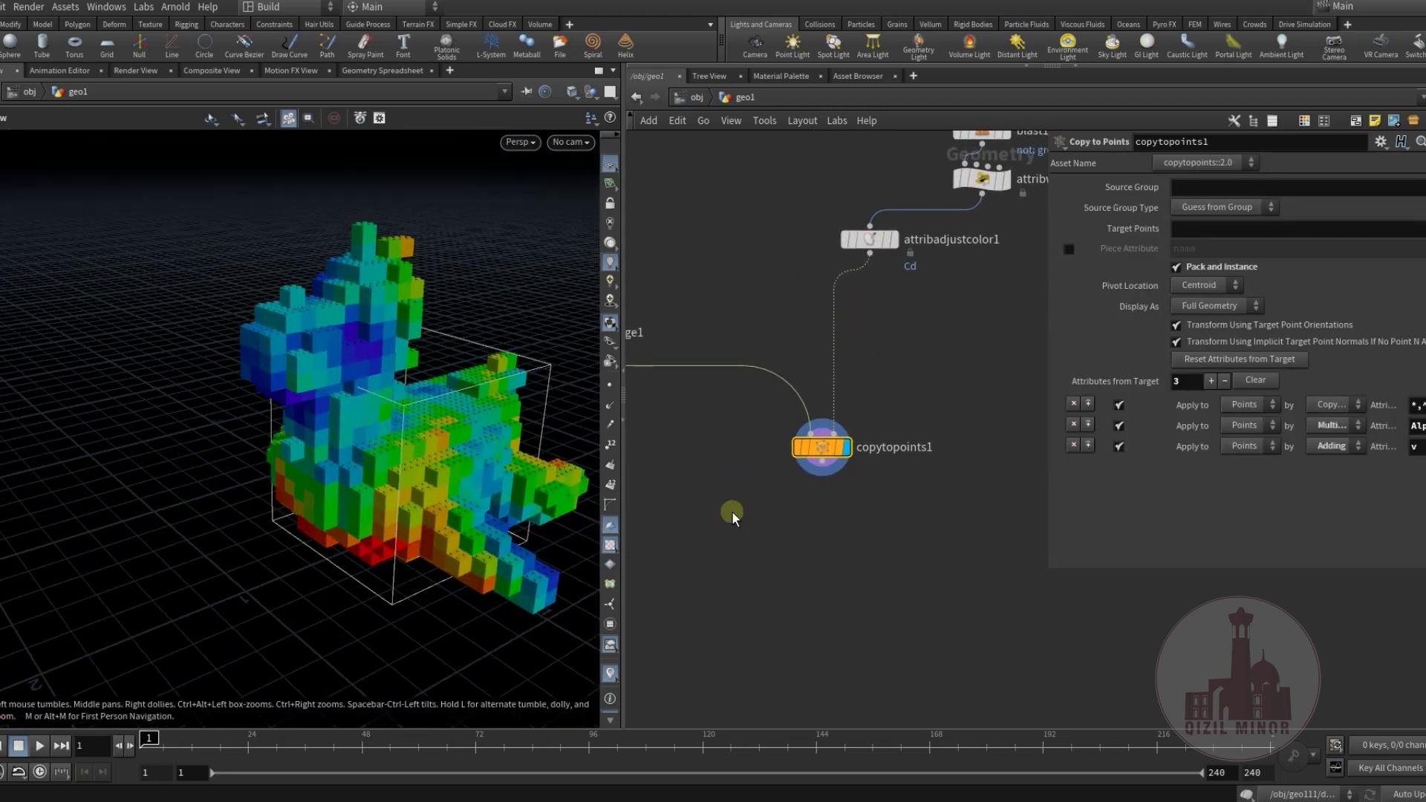
middle_drag(764, 510, 860, 444)
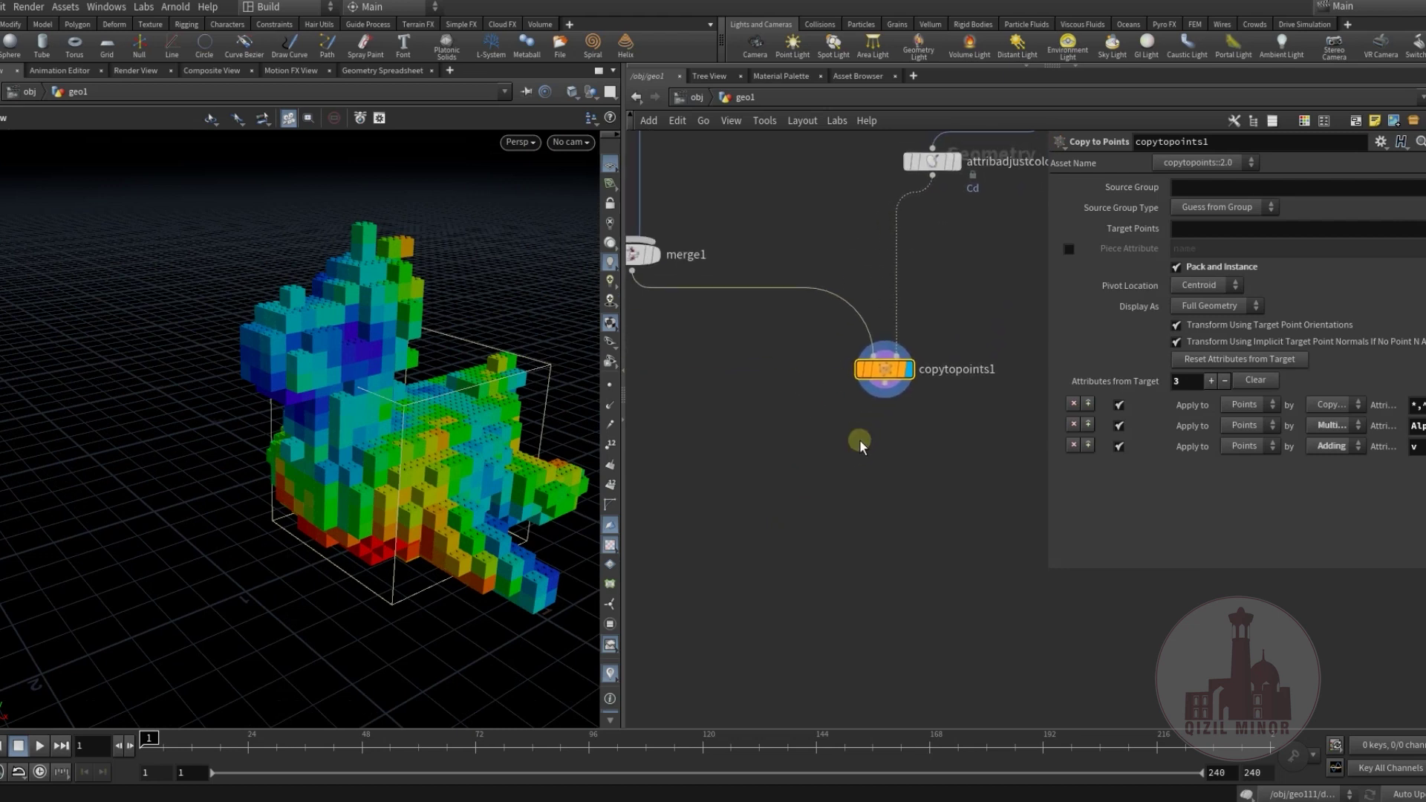
middle_click(889, 375)
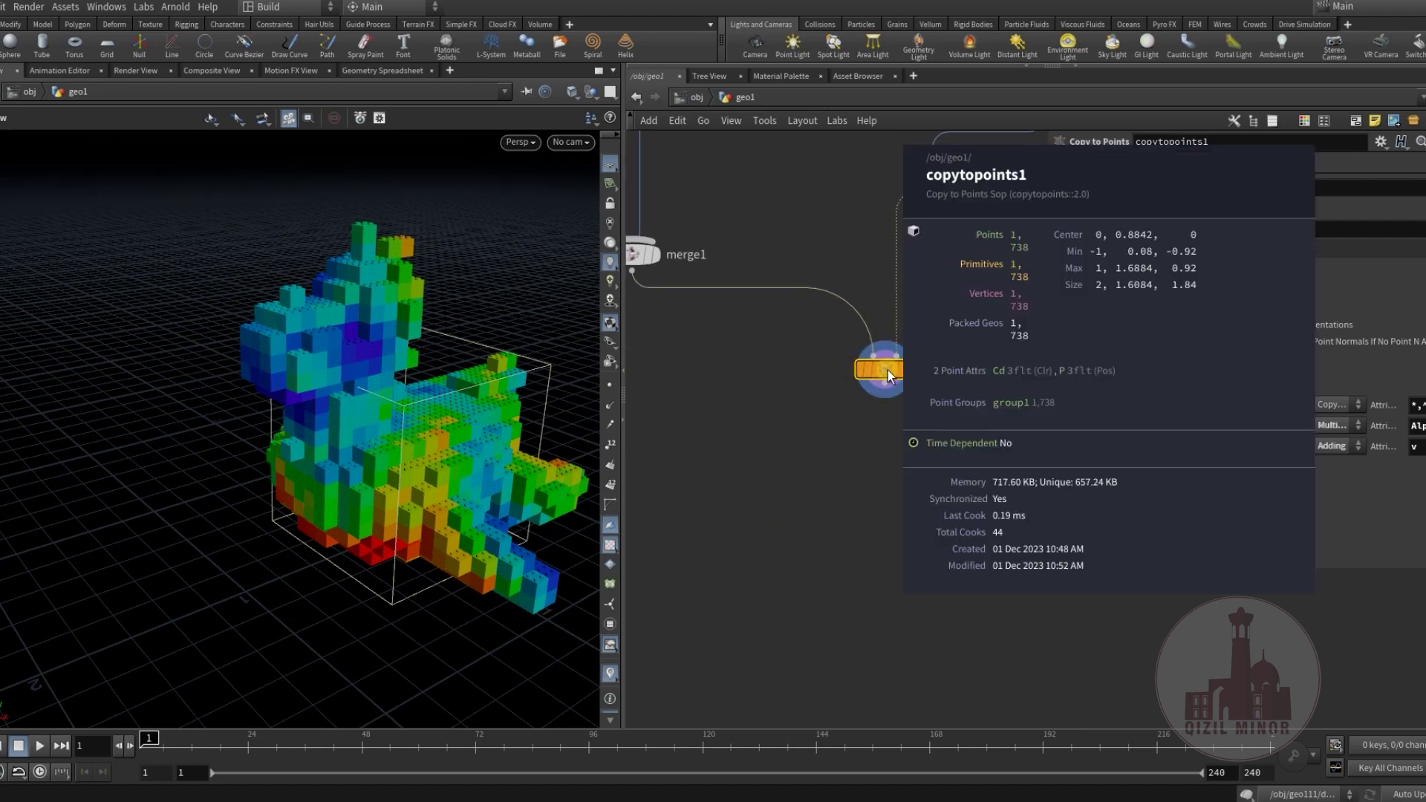
middle_drag(938, 154, 850, 288)
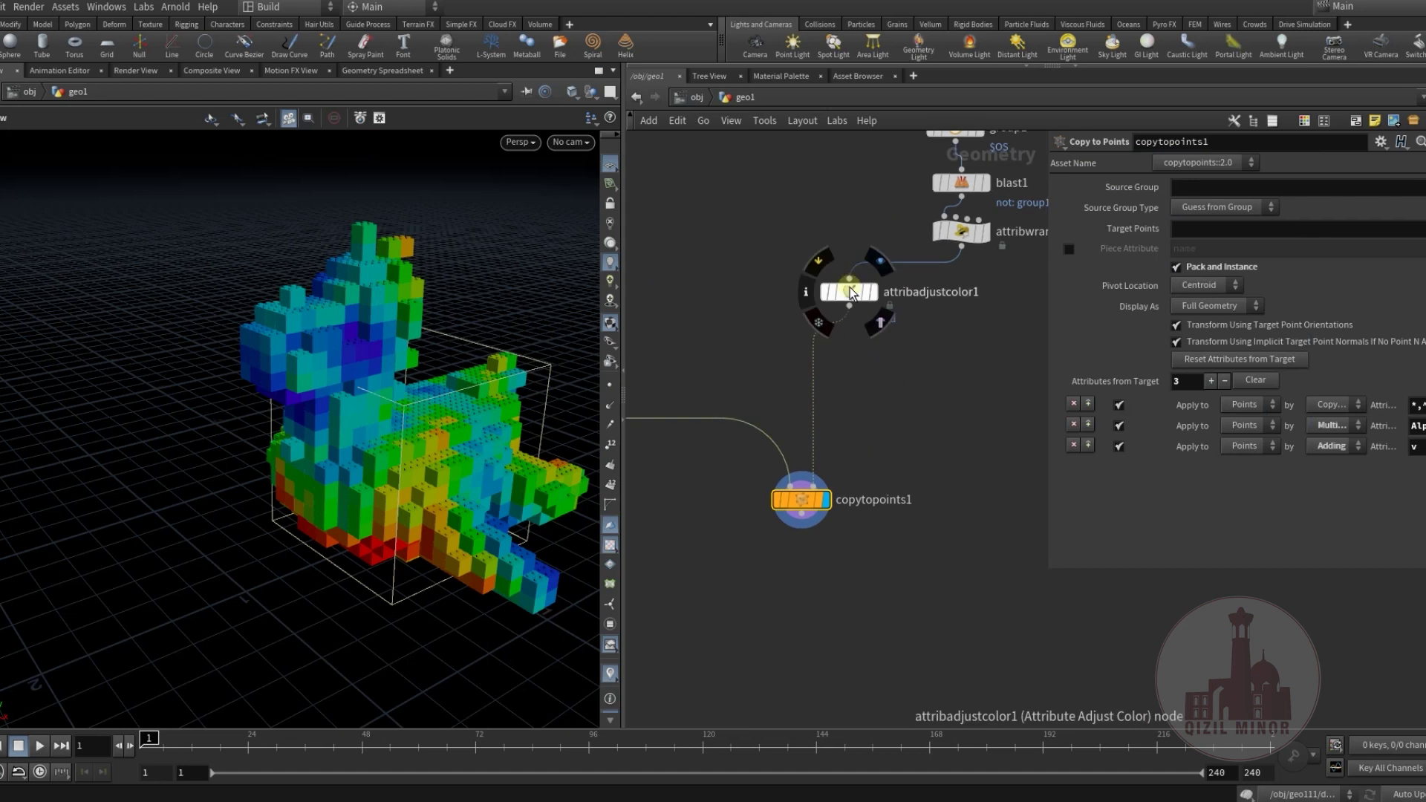
middle_click(850, 287)
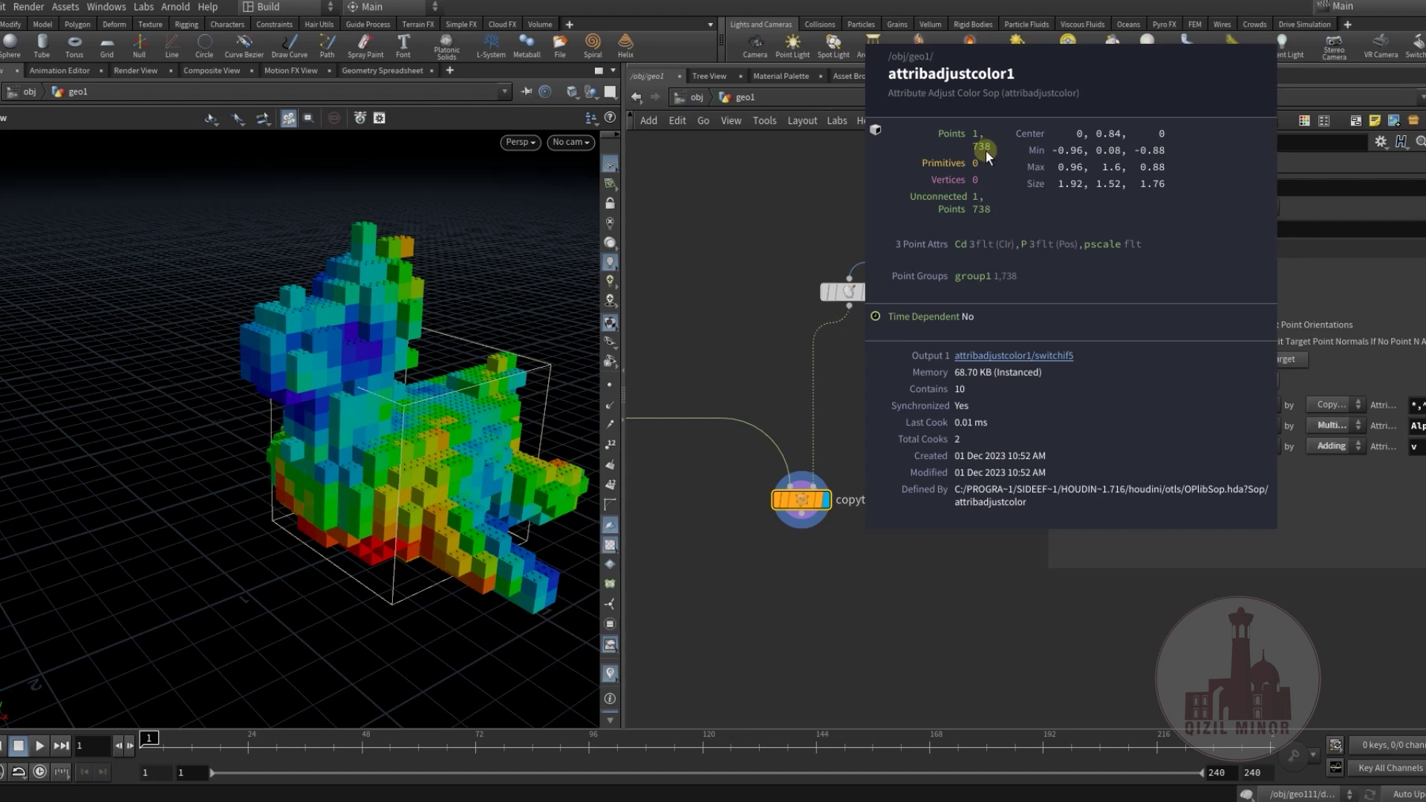
Set pointsfromvolume1's Point Separation to 0.1.
middle_drag(845, 398, 748, 516)
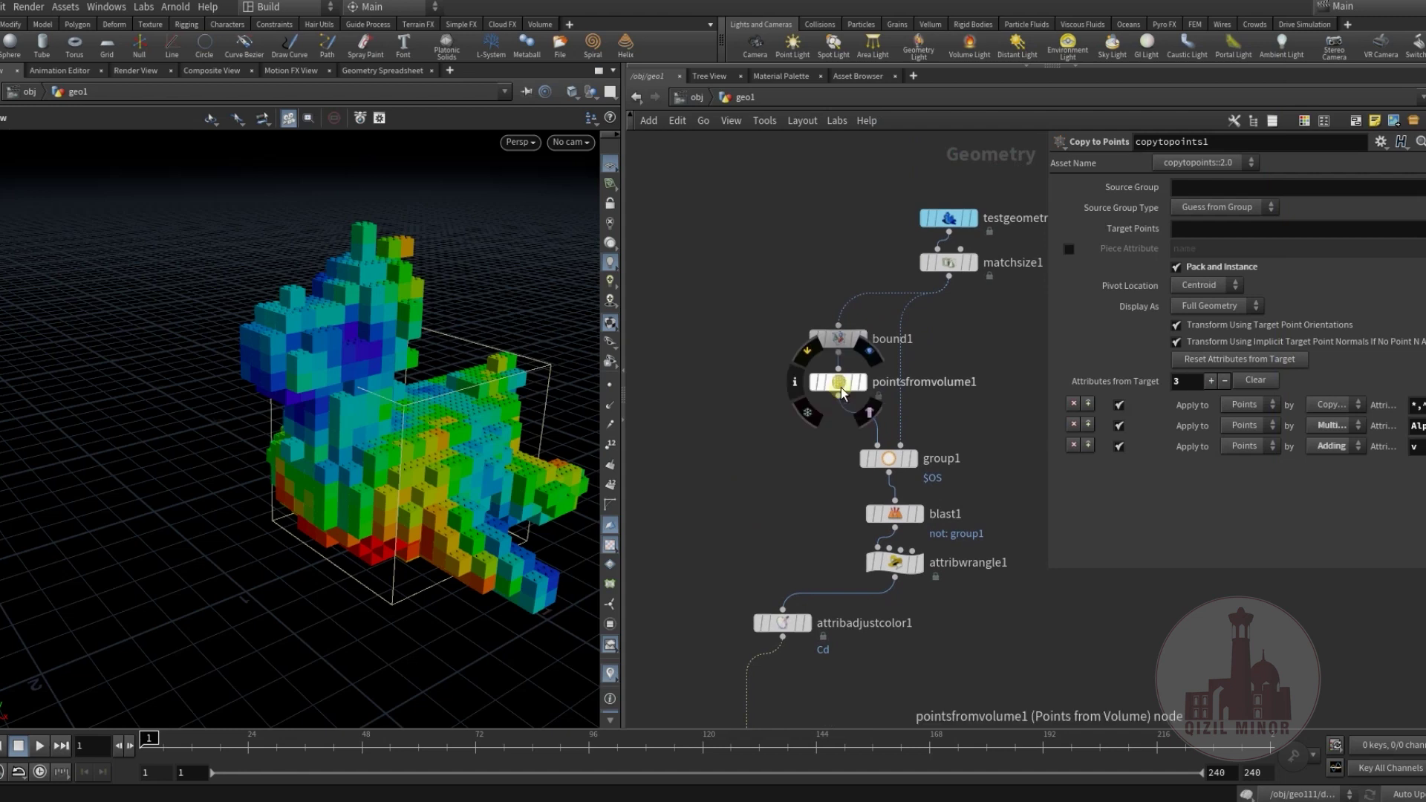
click(839, 382)
middle_drag(810, 461, 829, 407)
click(1196, 265)
key(Return)
Verify the rebuilt toy now has 890 points.
drag(297, 480, 663, 587)
middle_drag(663, 587, 671, 302)
middle_click(826, 280)
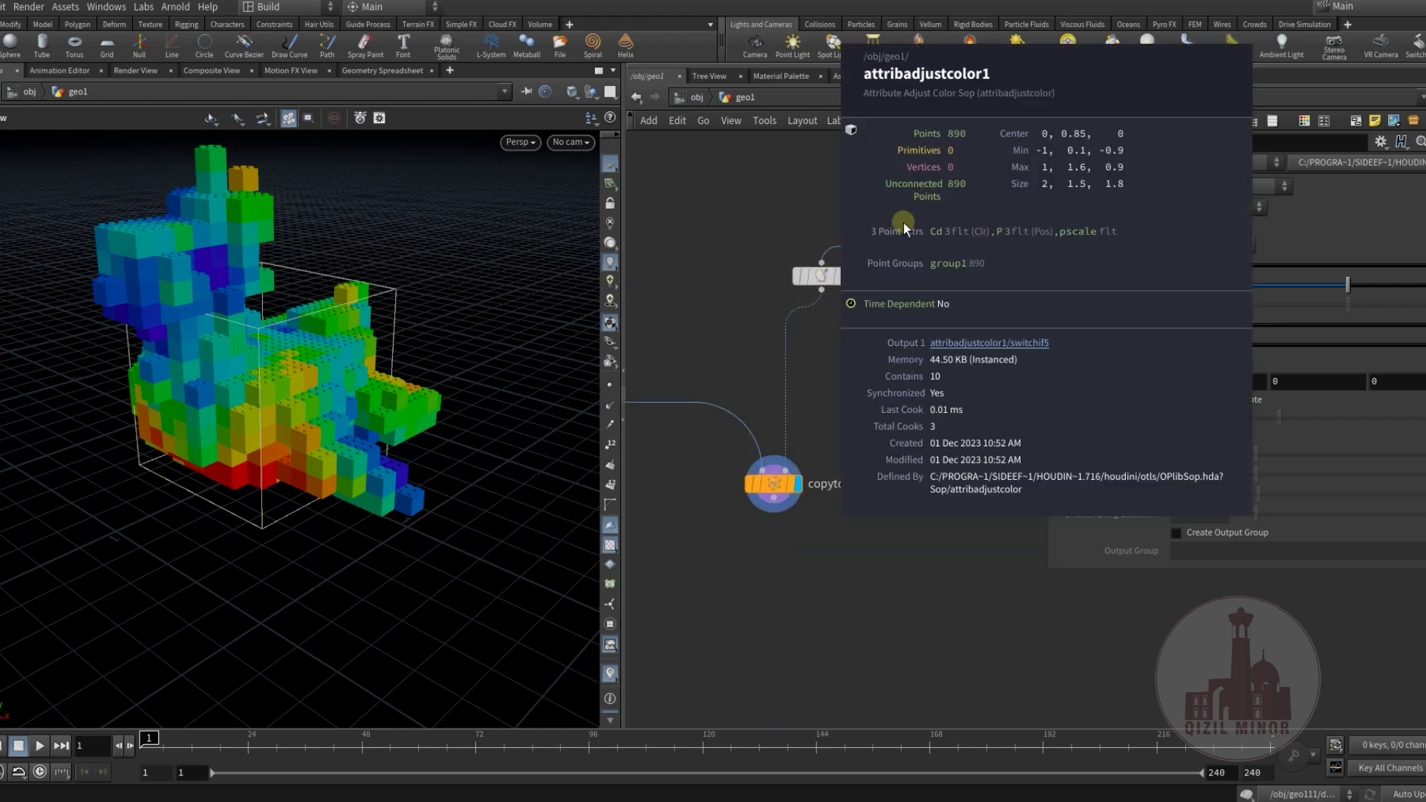
scroll(825, 411, down, 5)
middle_drag(847, 401, 794, 338)
Add a For-Each Primitive loop fed by copytopoints1.
key(Tab)
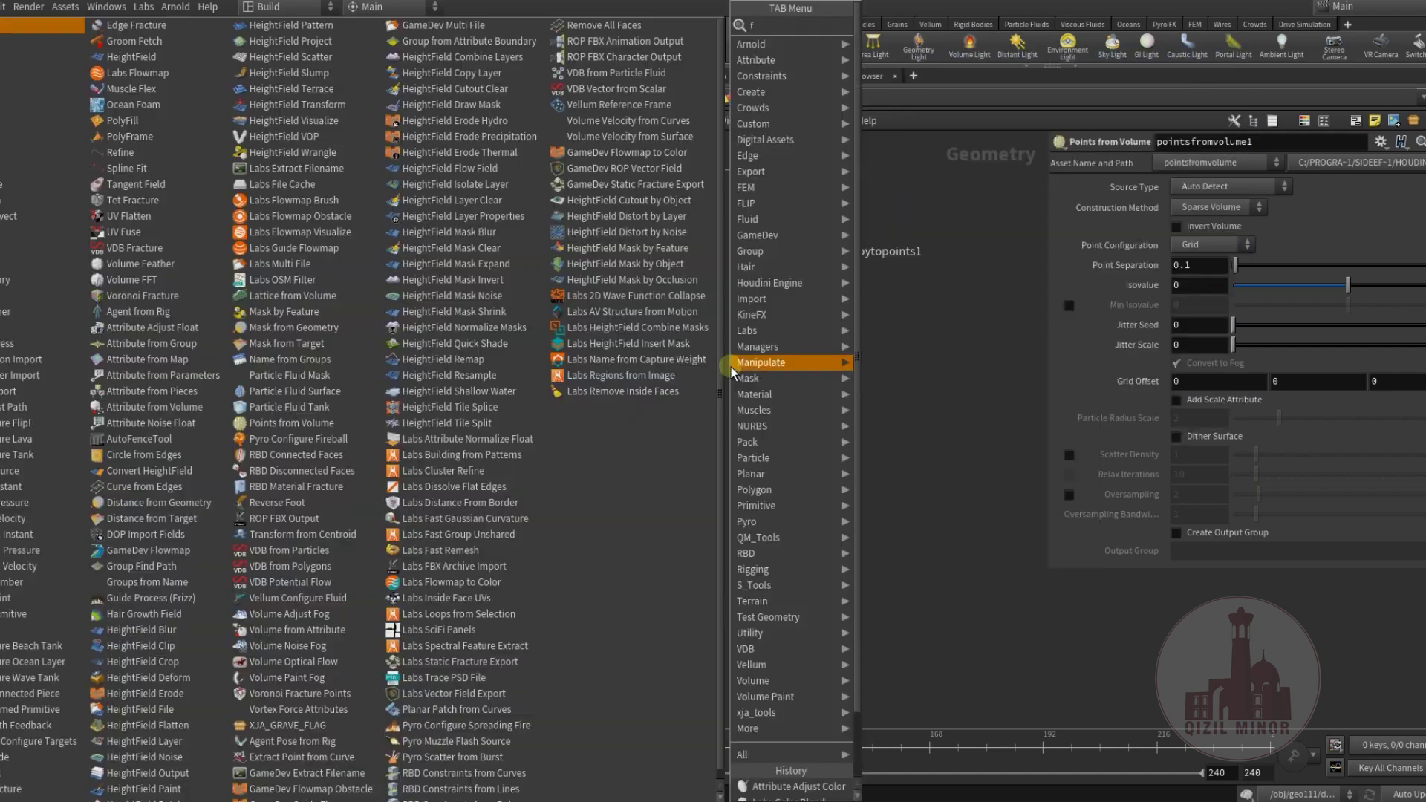
text(fo)
click(930, 88)
drag(811, 280, 811, 340)
middle_drag(915, 450, 872, 406)
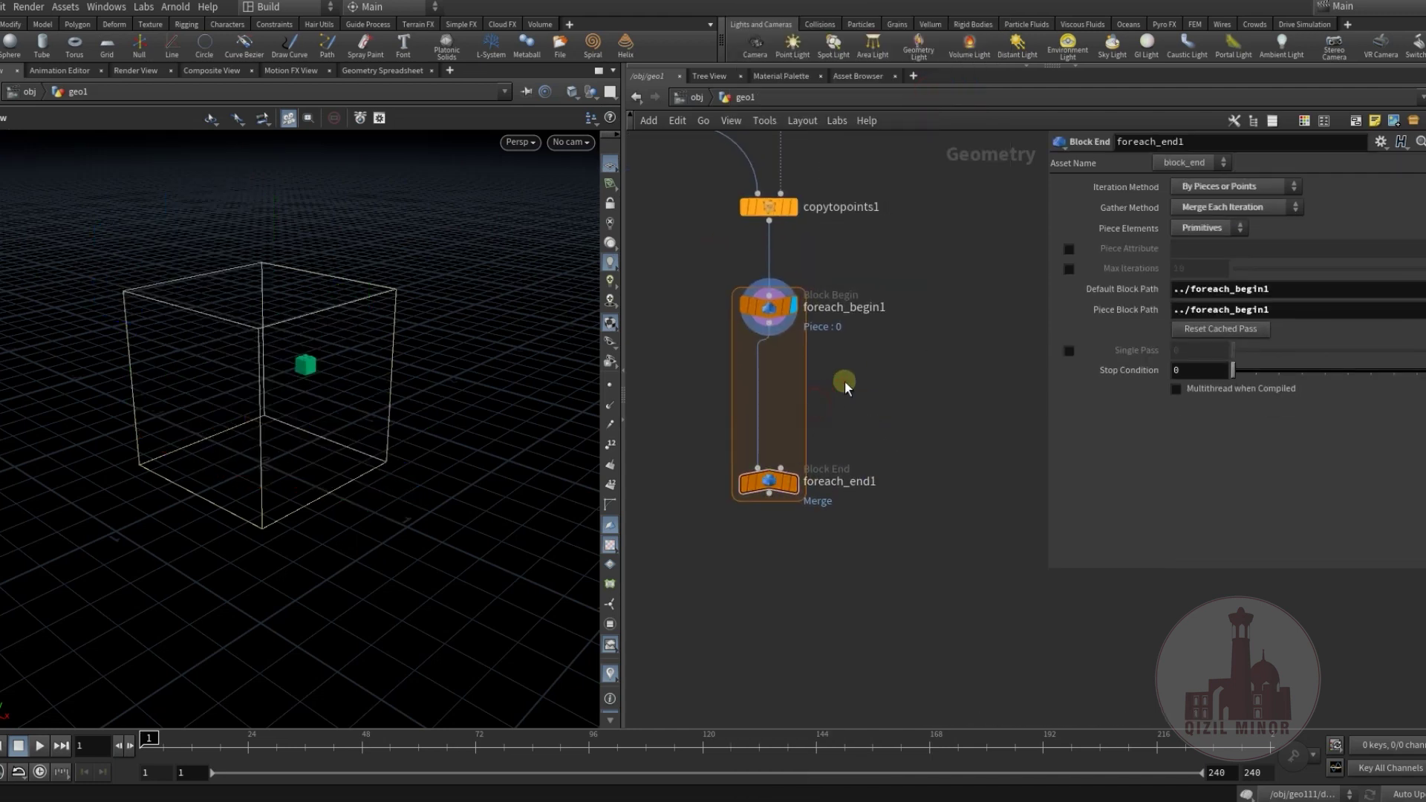
Insert a Shrinkwrap node between foreach_begin1 and foreach_end1.
key(Tab)
text(s)
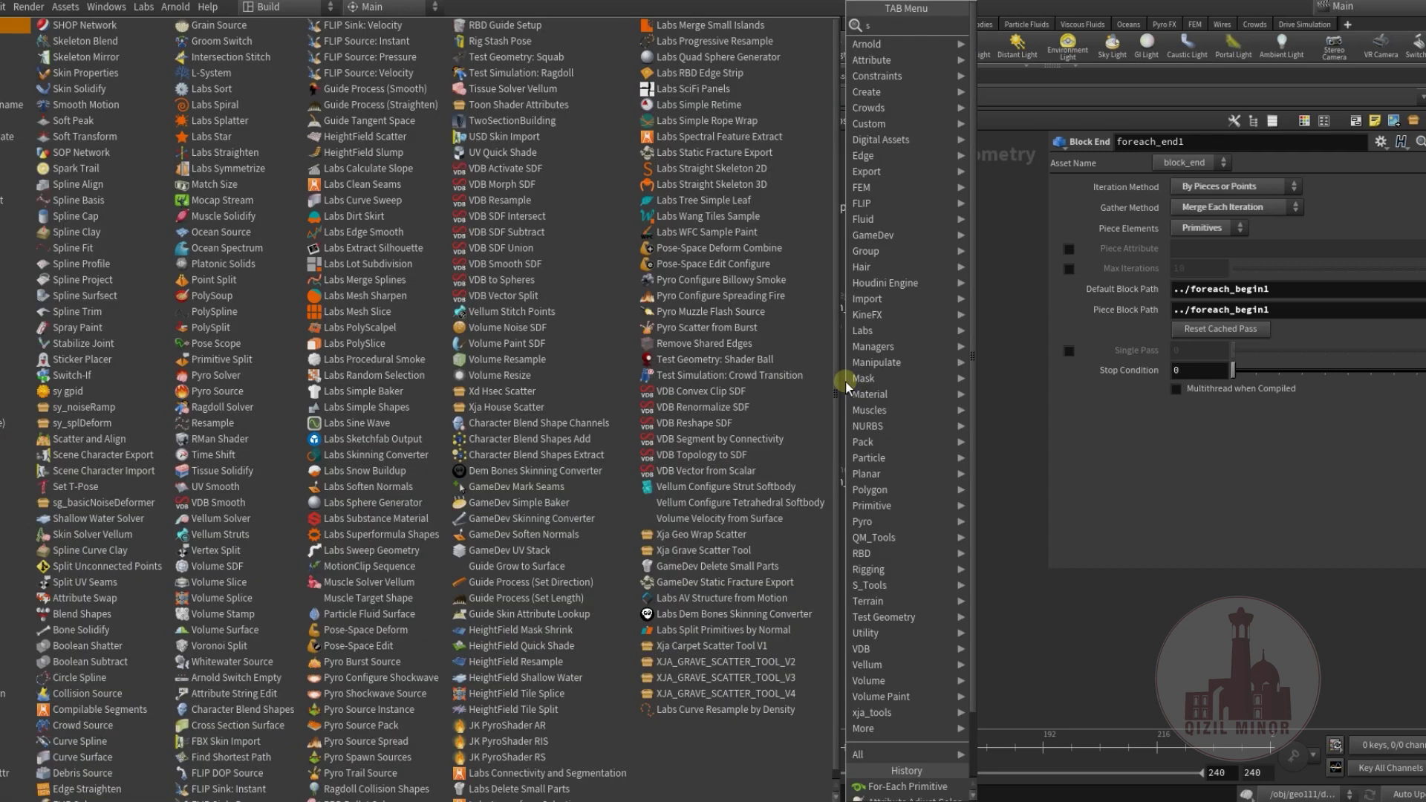
text(h)
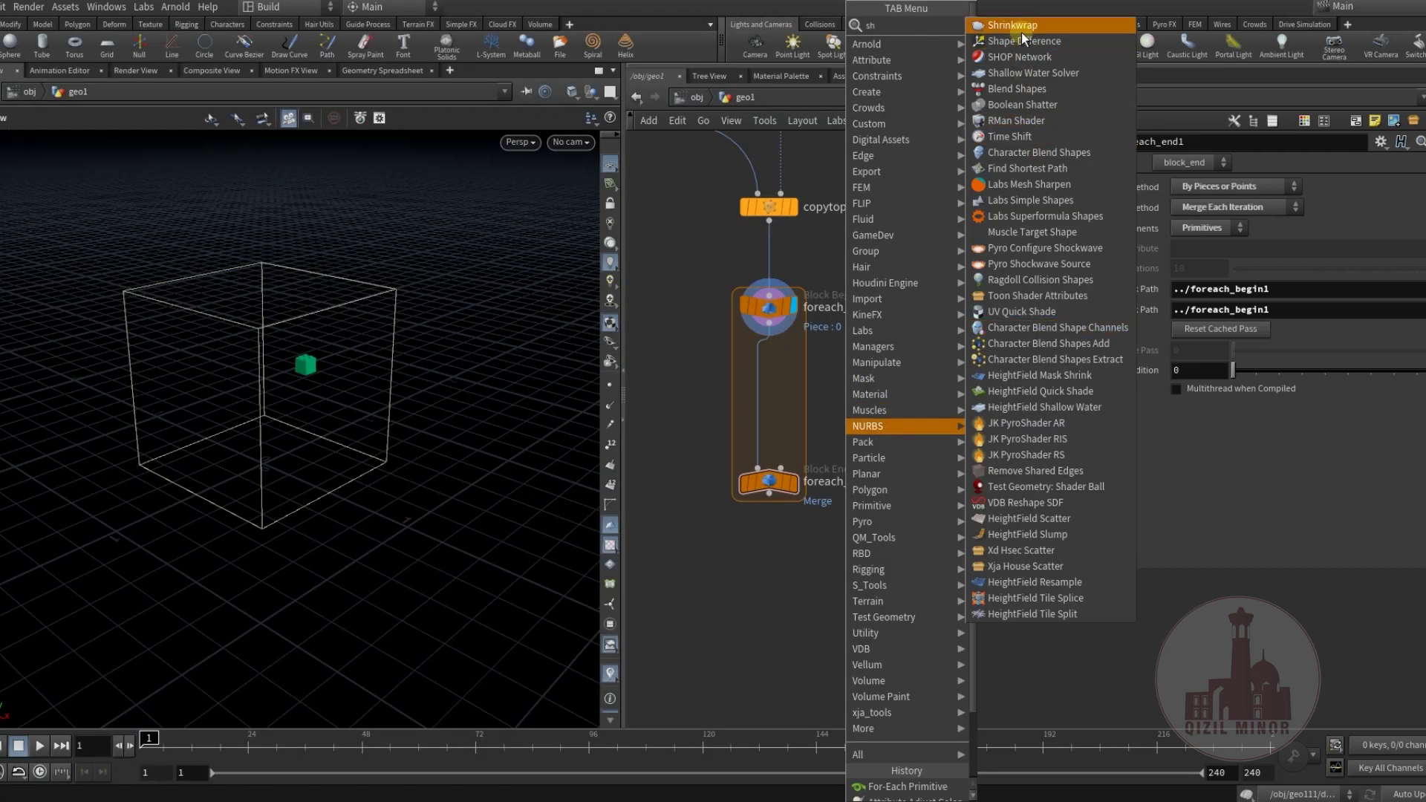
click(1023, 31)
click(761, 366)
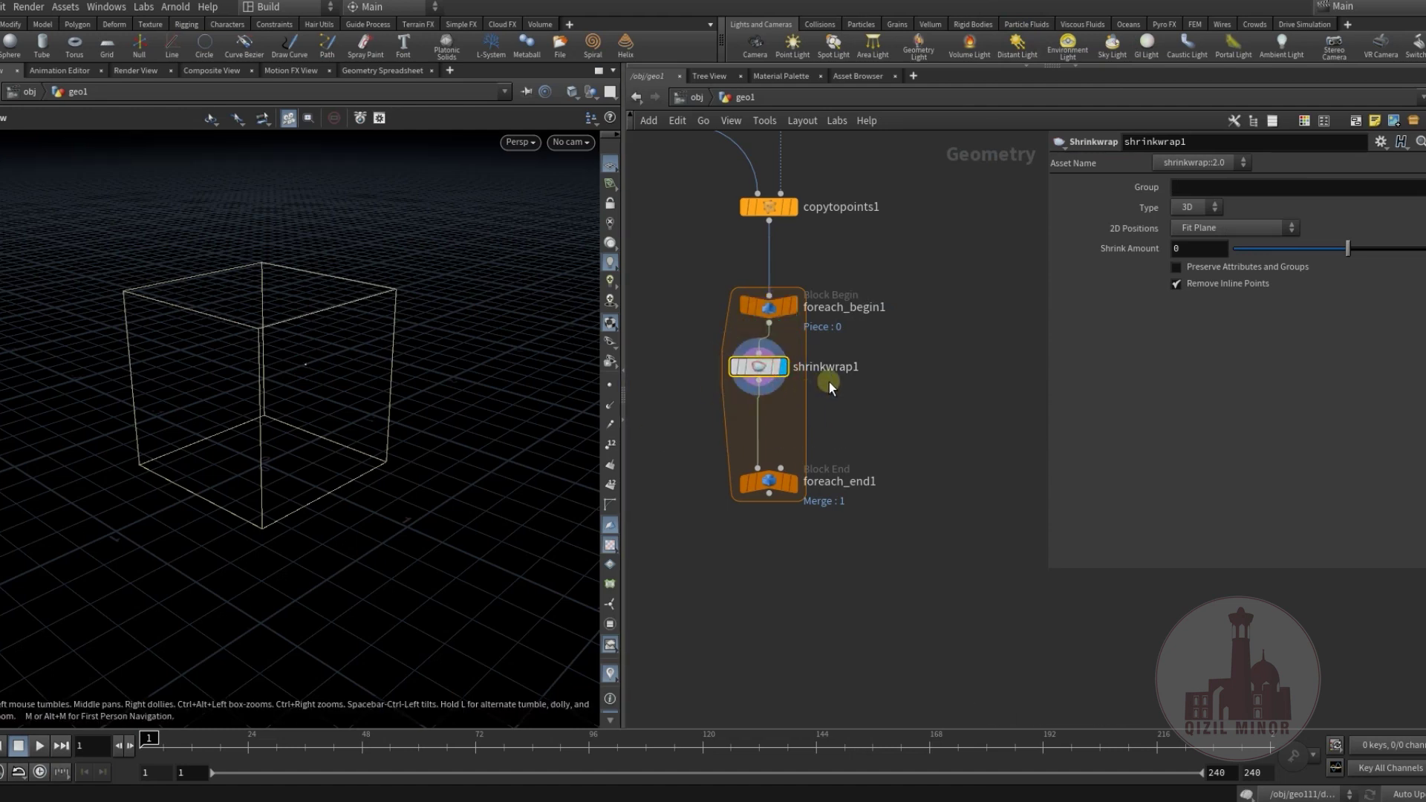
middle_drag(849, 389, 807, 379)
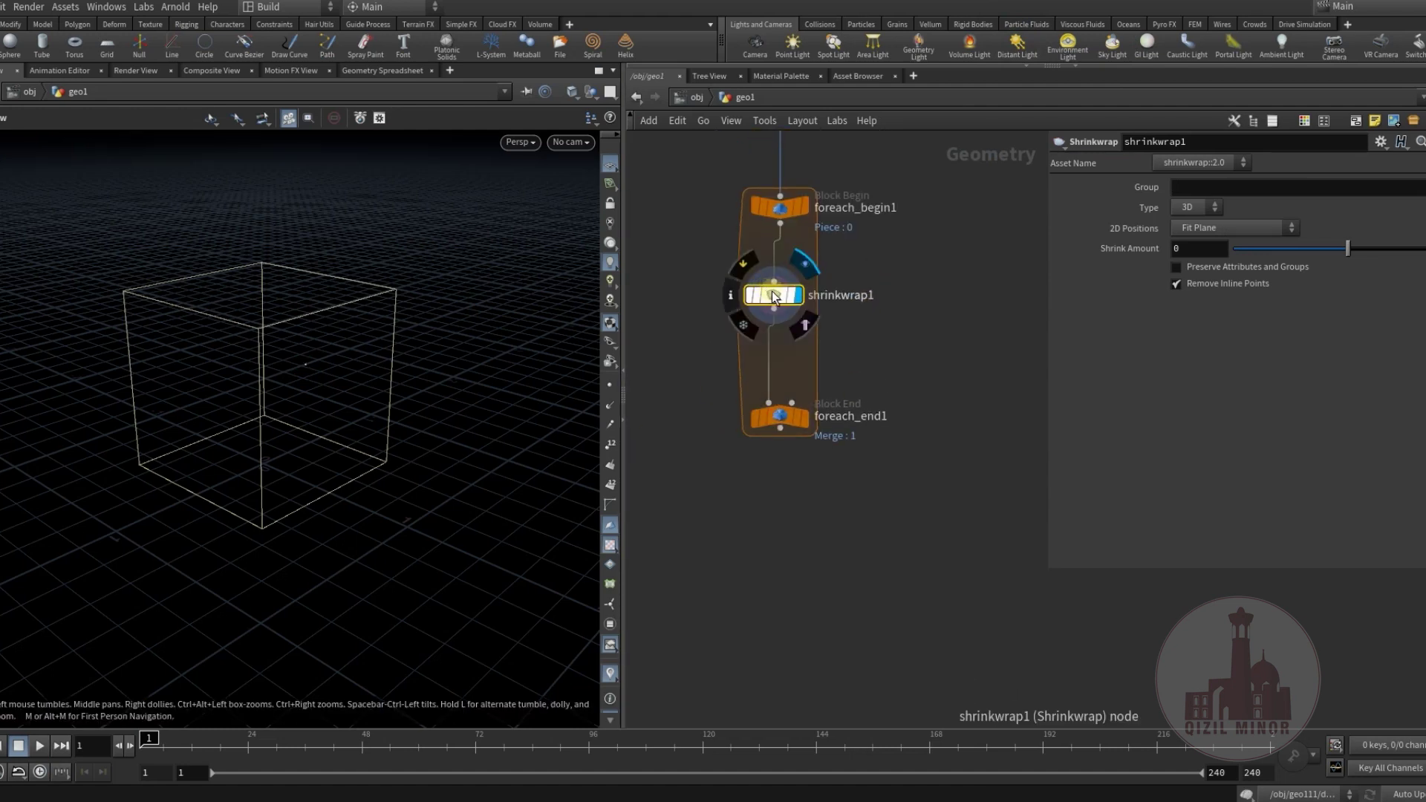
middle_drag(882, 225, 866, 283)
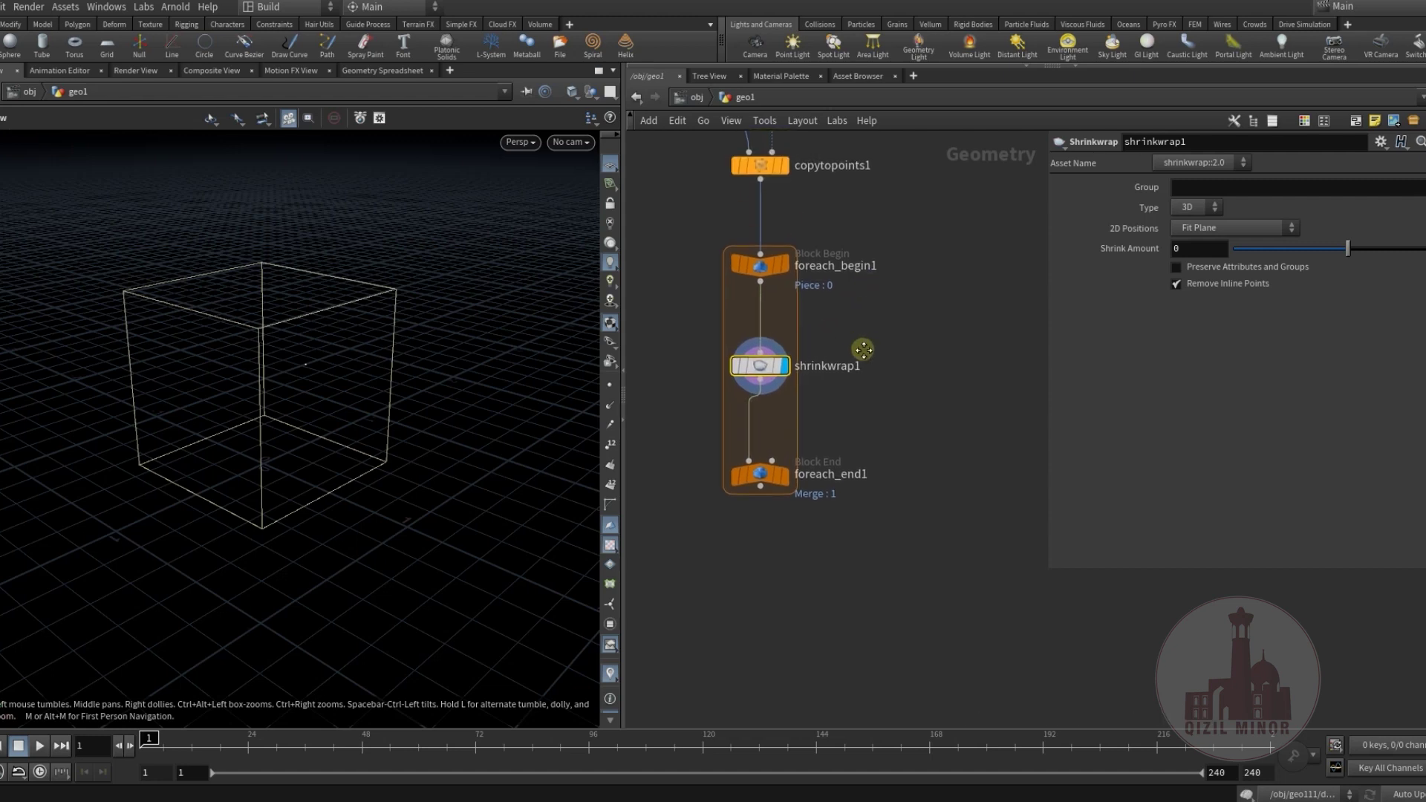
middle_drag(864, 359, 875, 366)
Add an Unpack node ahead of shrinkwrap1 inside the loop.
key(Tab)
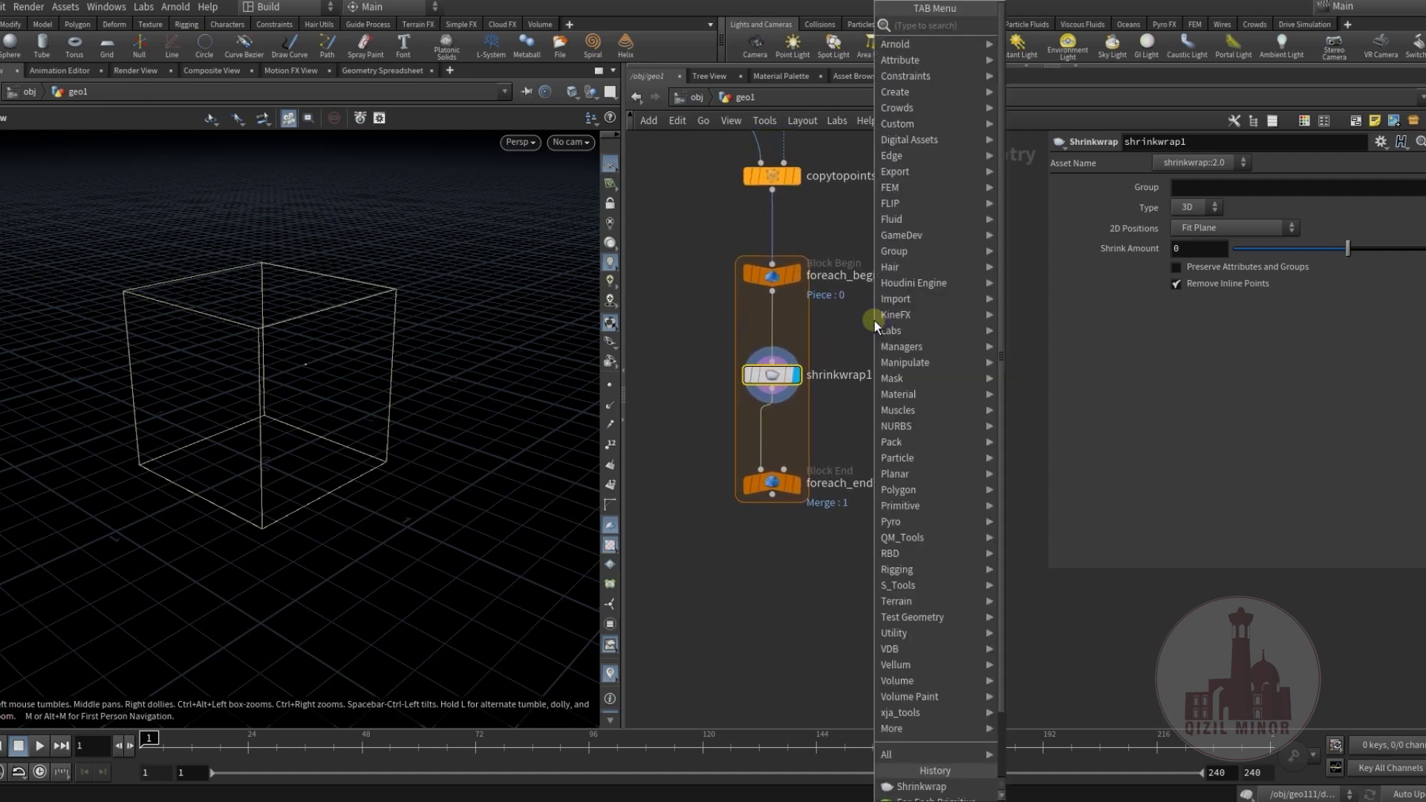
mouse_move(875, 324)
click(1040, 48)
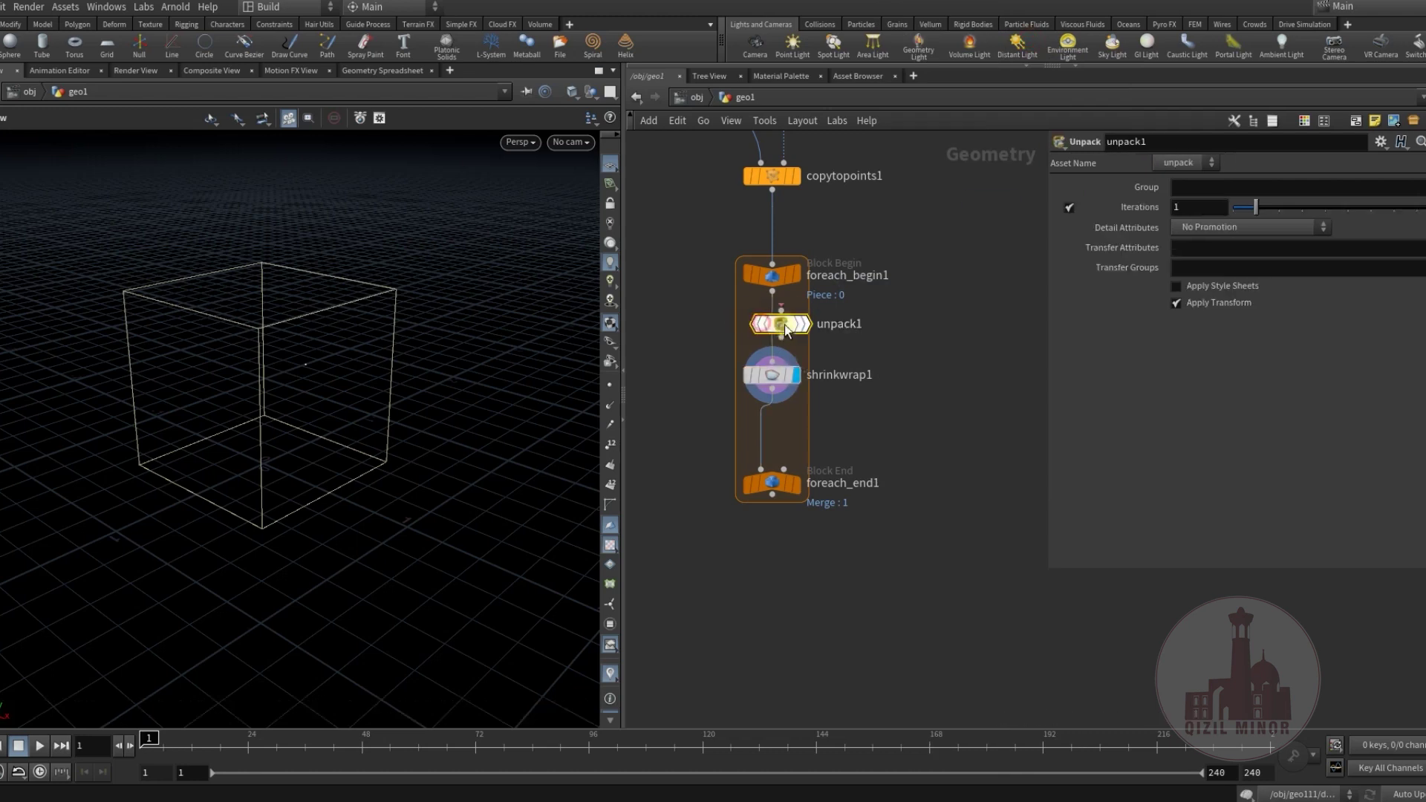
middle_drag(854, 389, 901, 354)
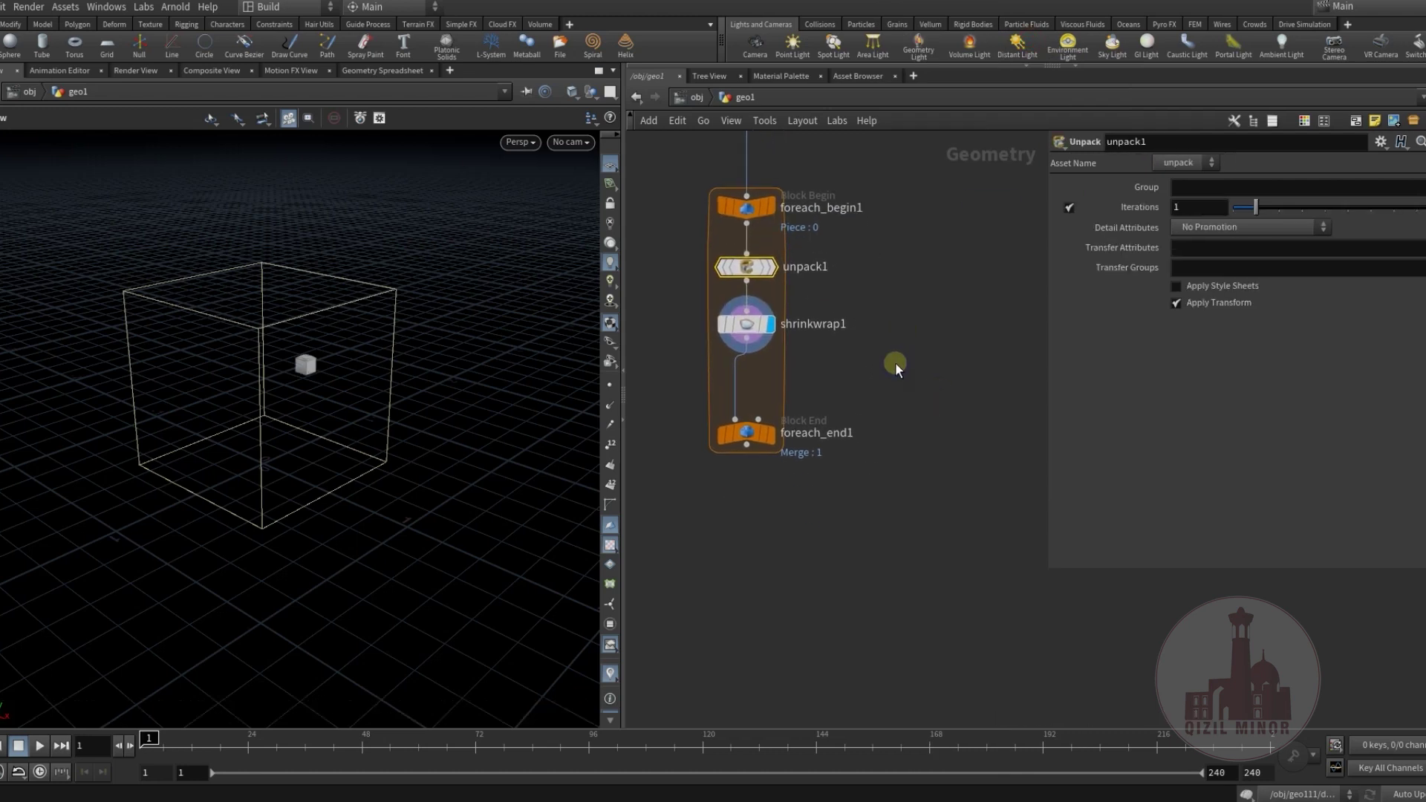
Insert an Assemble node after shrinkwrap1 with Create Packed Primitives enabled.
key(Tab)
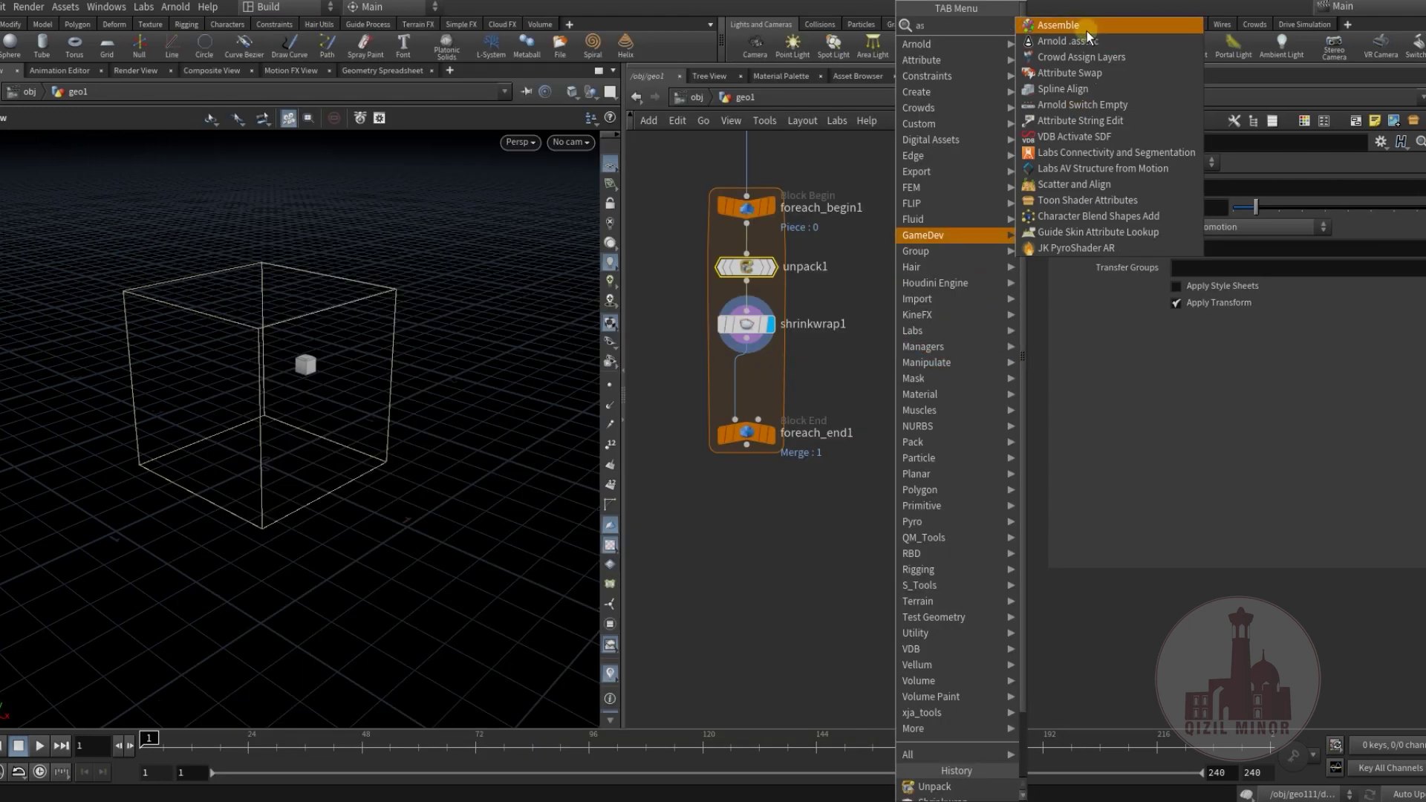
click(1062, 26)
click(748, 388)
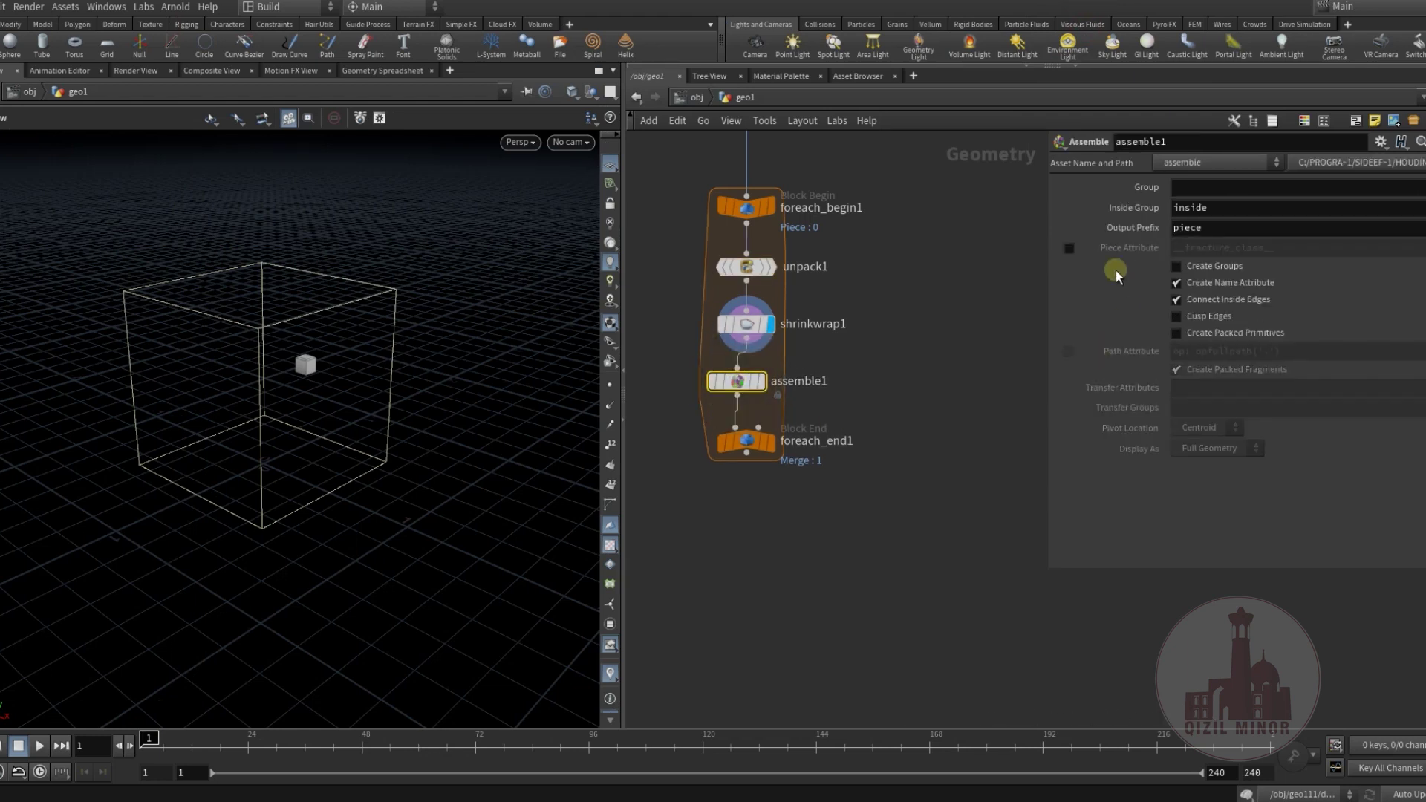
click(761, 381)
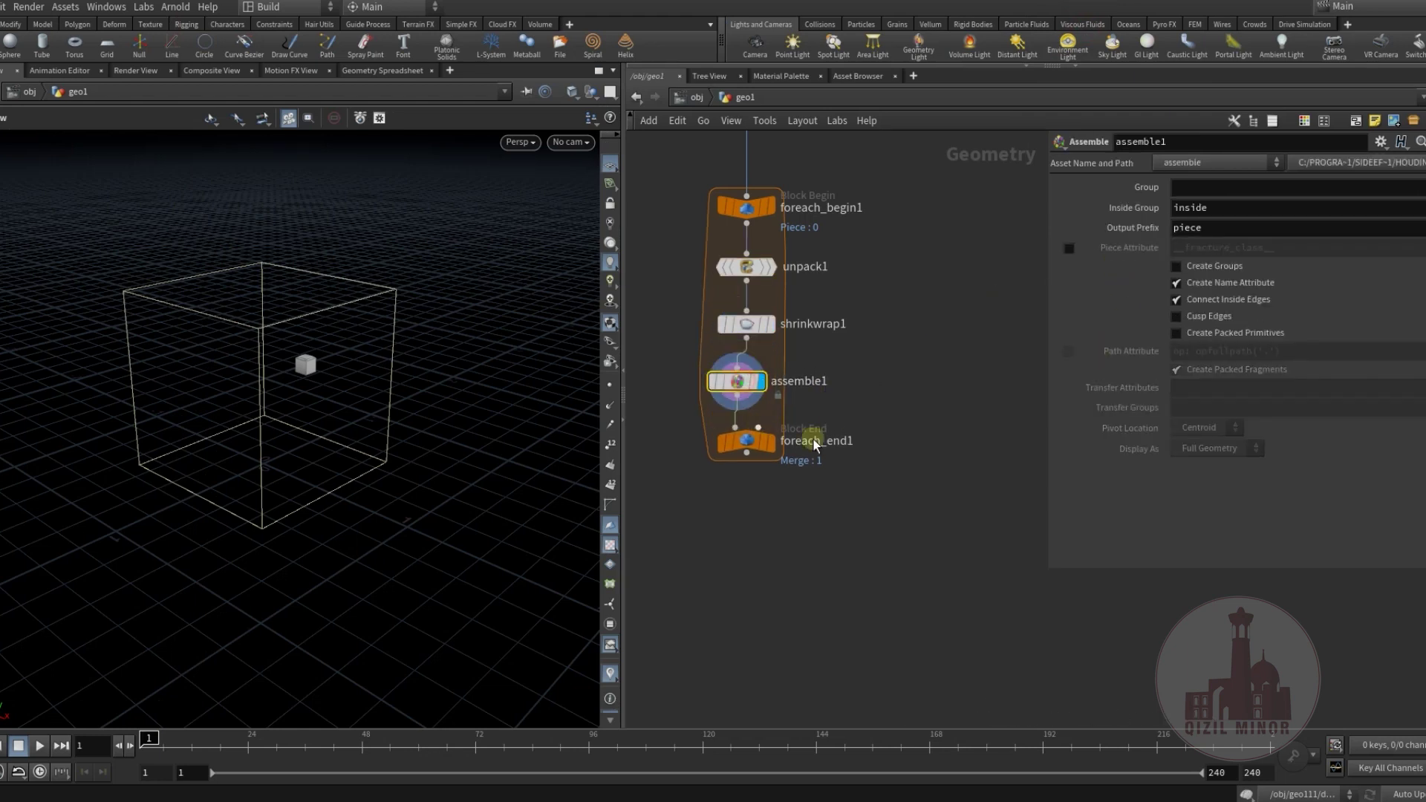
middle_drag(843, 404, 934, 403)
click(1176, 333)
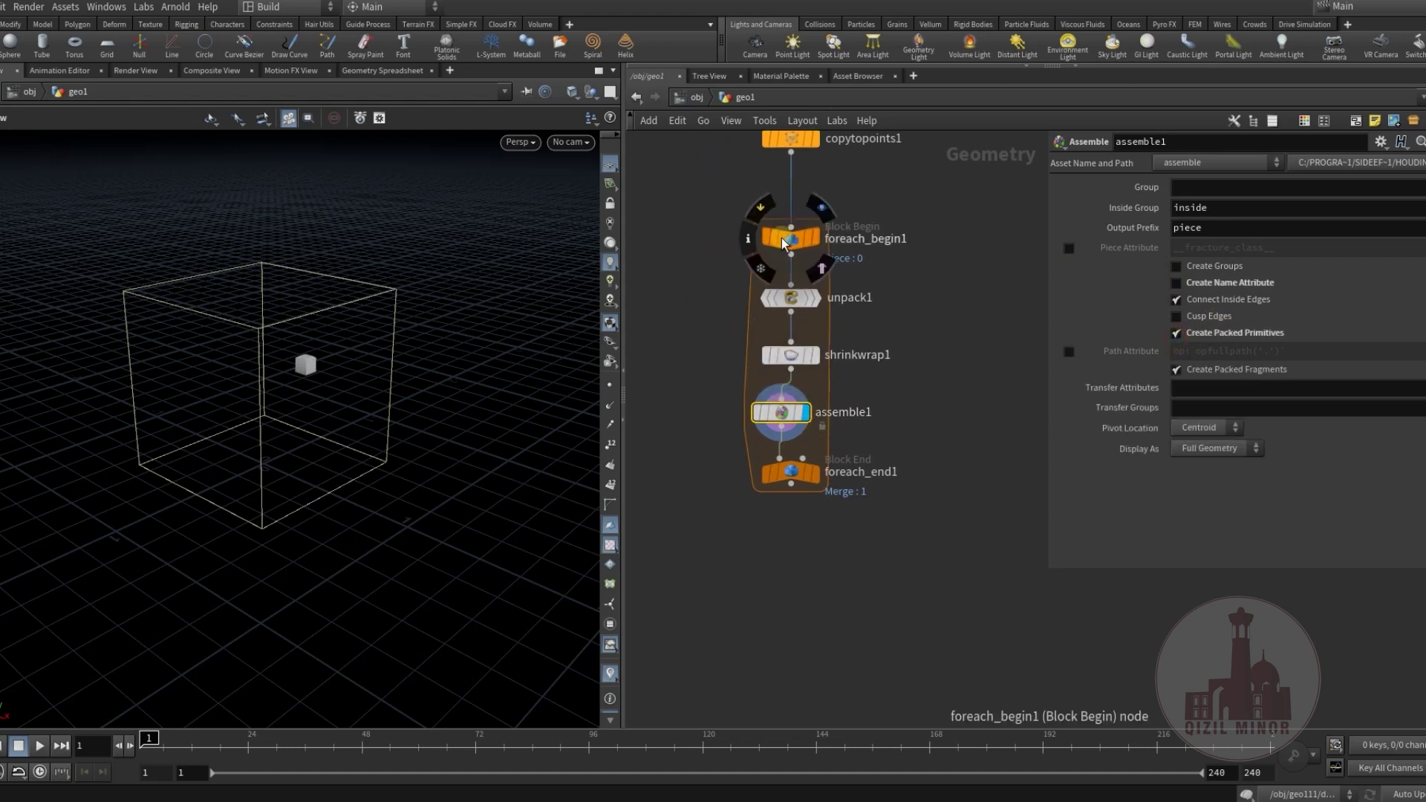
Check geometry counts and display foreach_end1, showing 890 packed pieces.
middle_click(784, 242)
scroll(786, 239, up, 3)
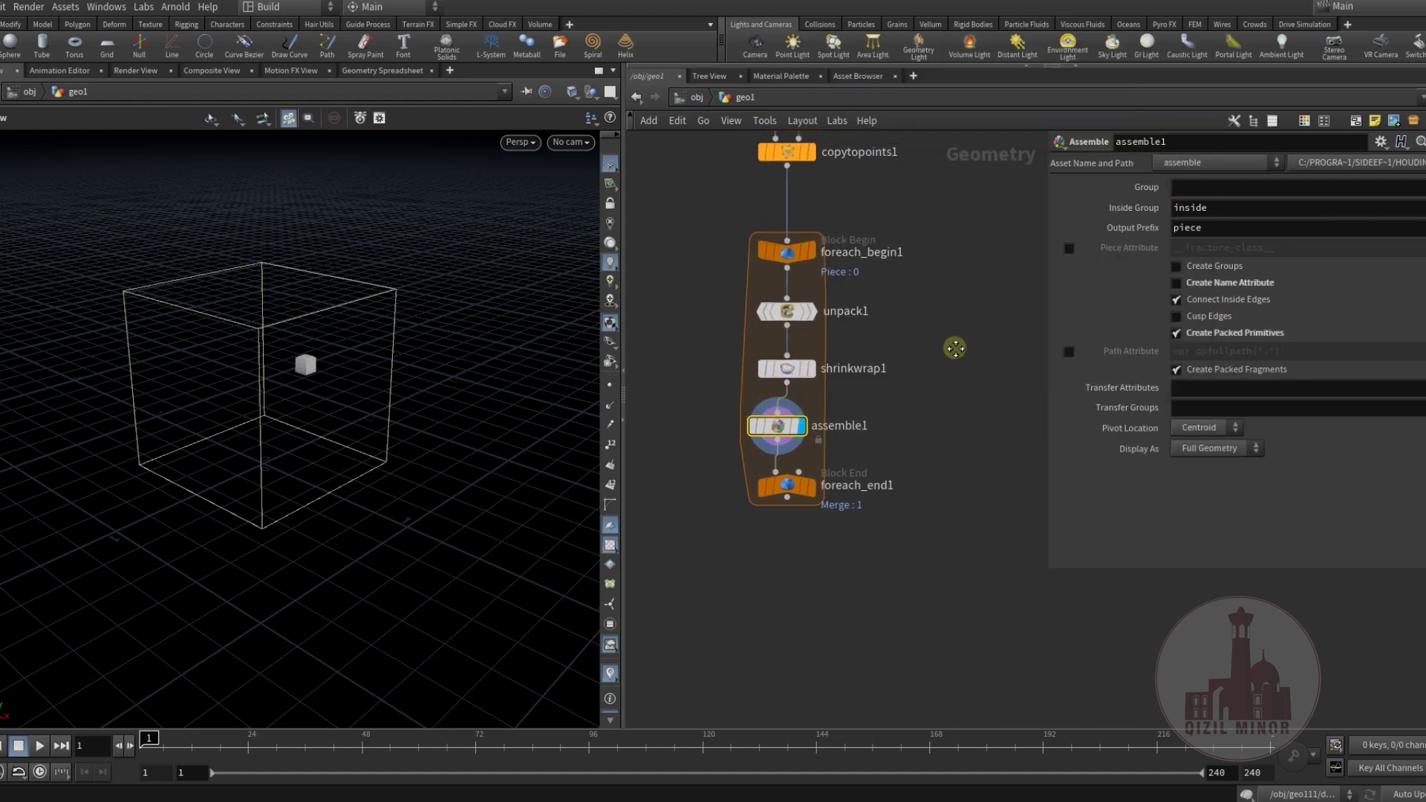
middle_click(776, 253)
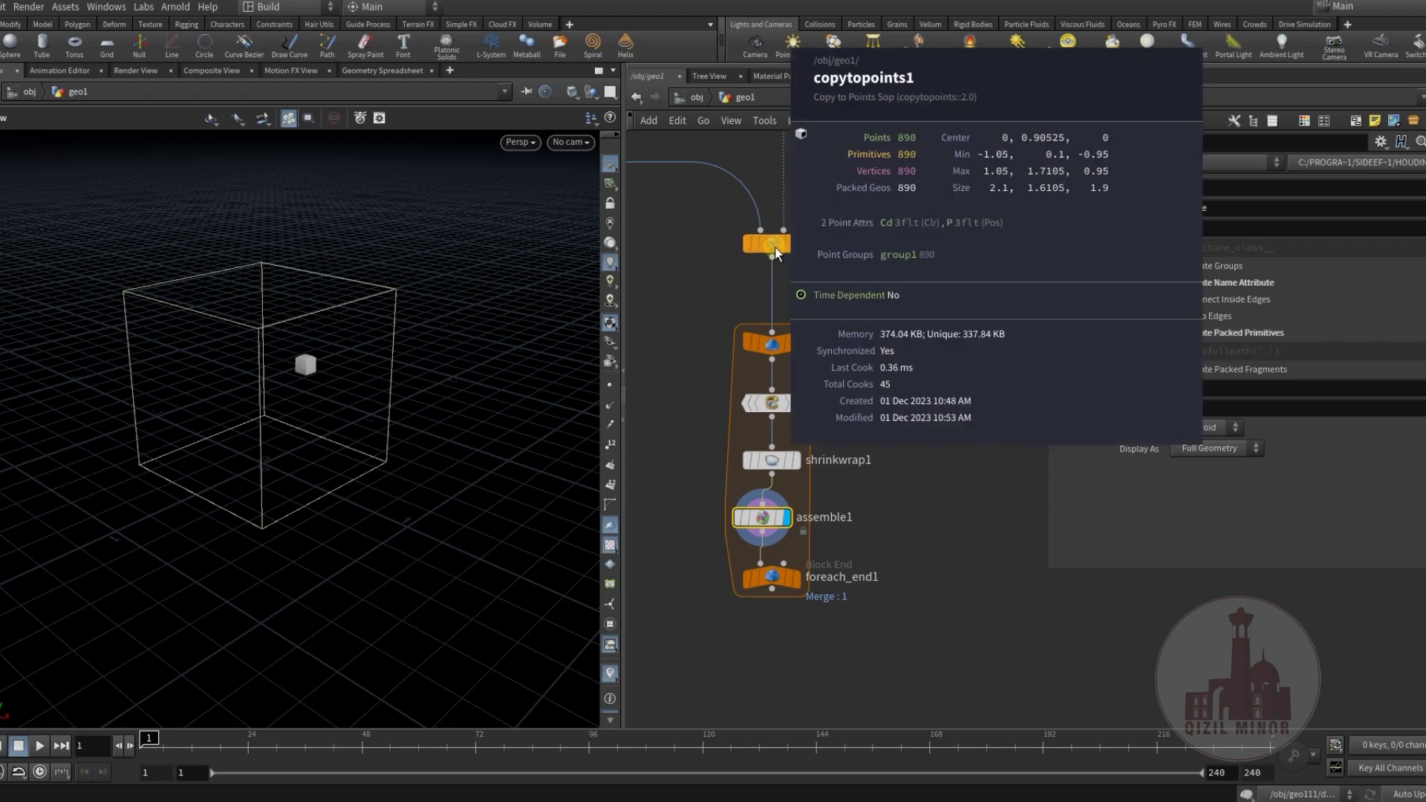
middle_drag(983, 448, 964, 321)
drag(742, 391, 753, 384)
middle_drag(894, 423, 900, 408)
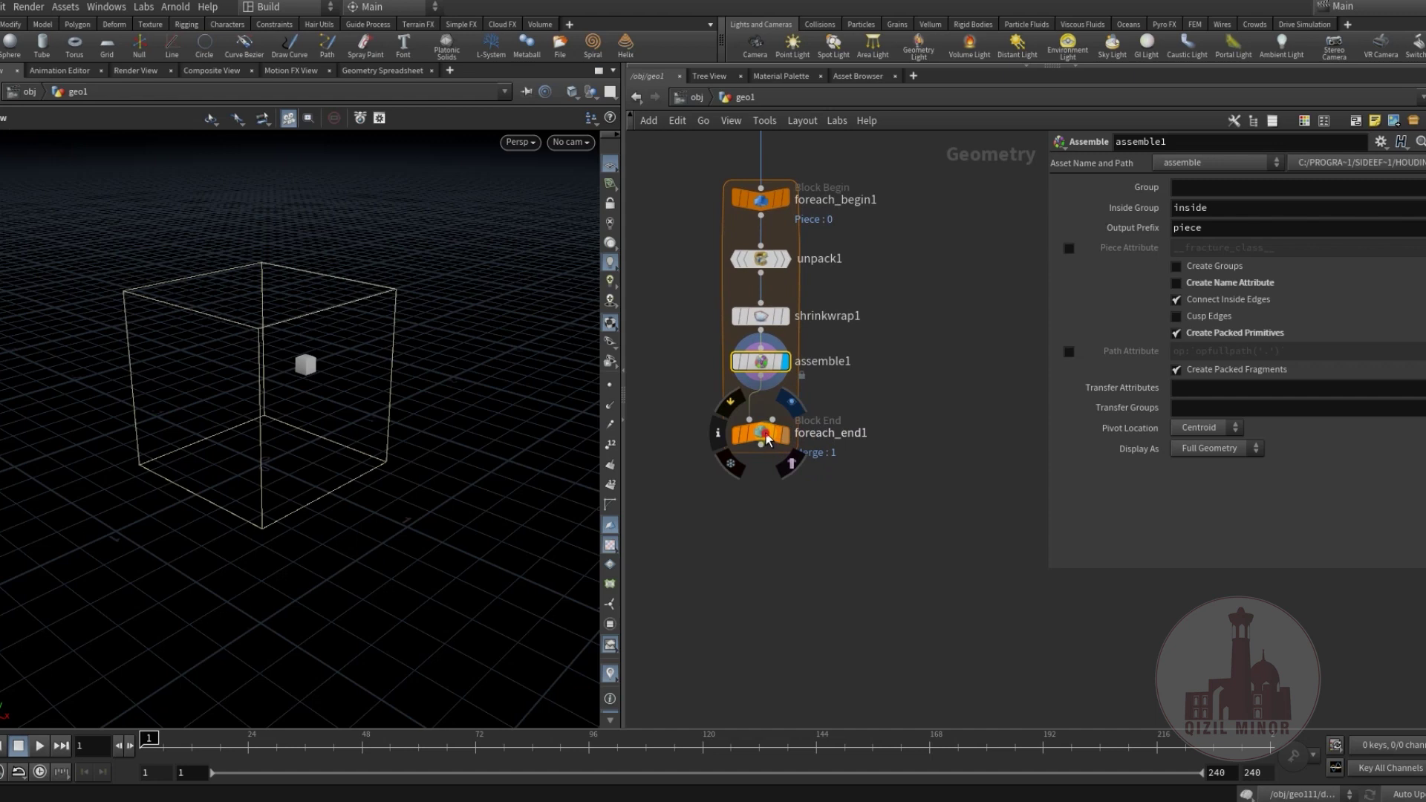
click(767, 438)
middle_drag(770, 438, 772, 451)
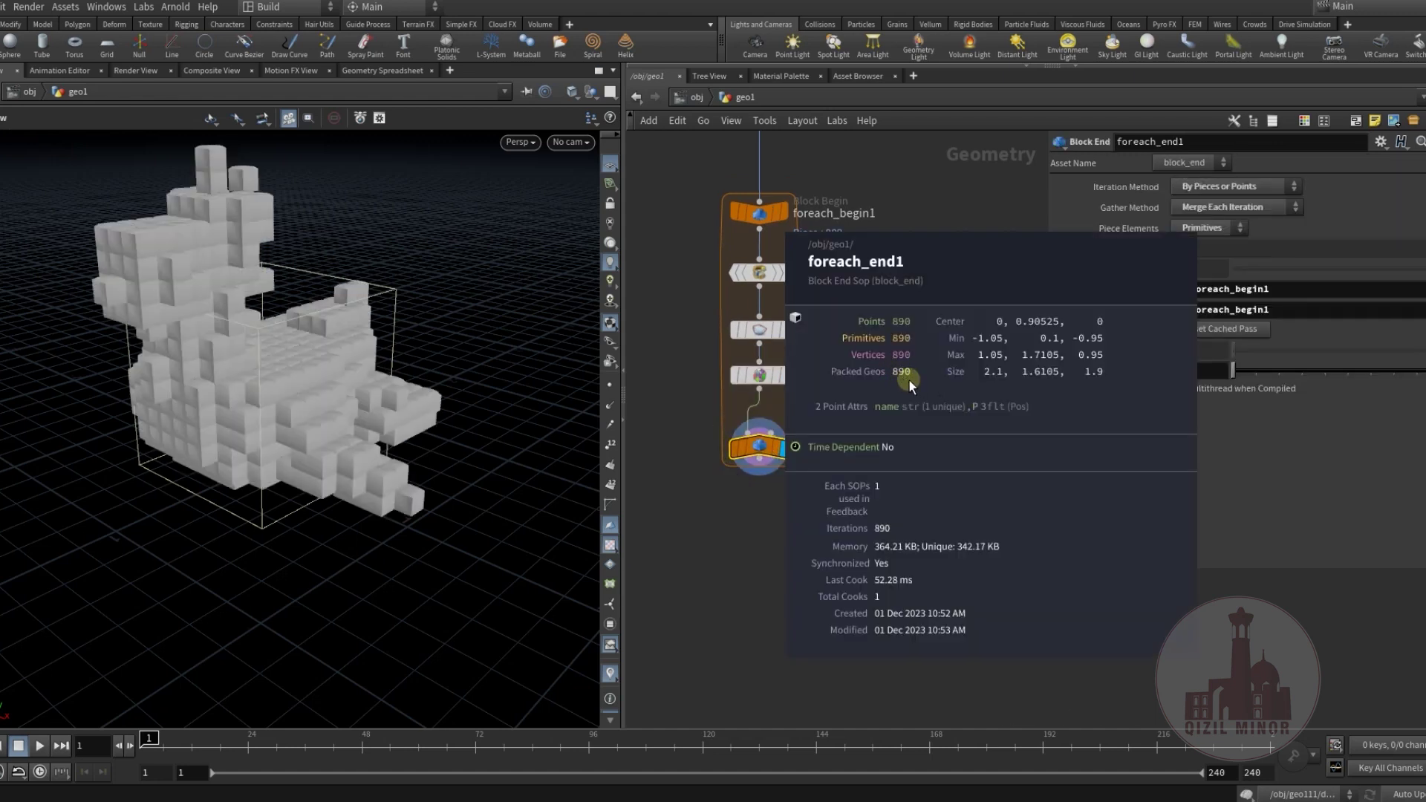
Add a Null named PROXY below foreach_end1.
middle_drag(848, 426, 797, 382)
scroll(868, 497, down, 2)
scroll(828, 478, up, 2)
key(Tab)
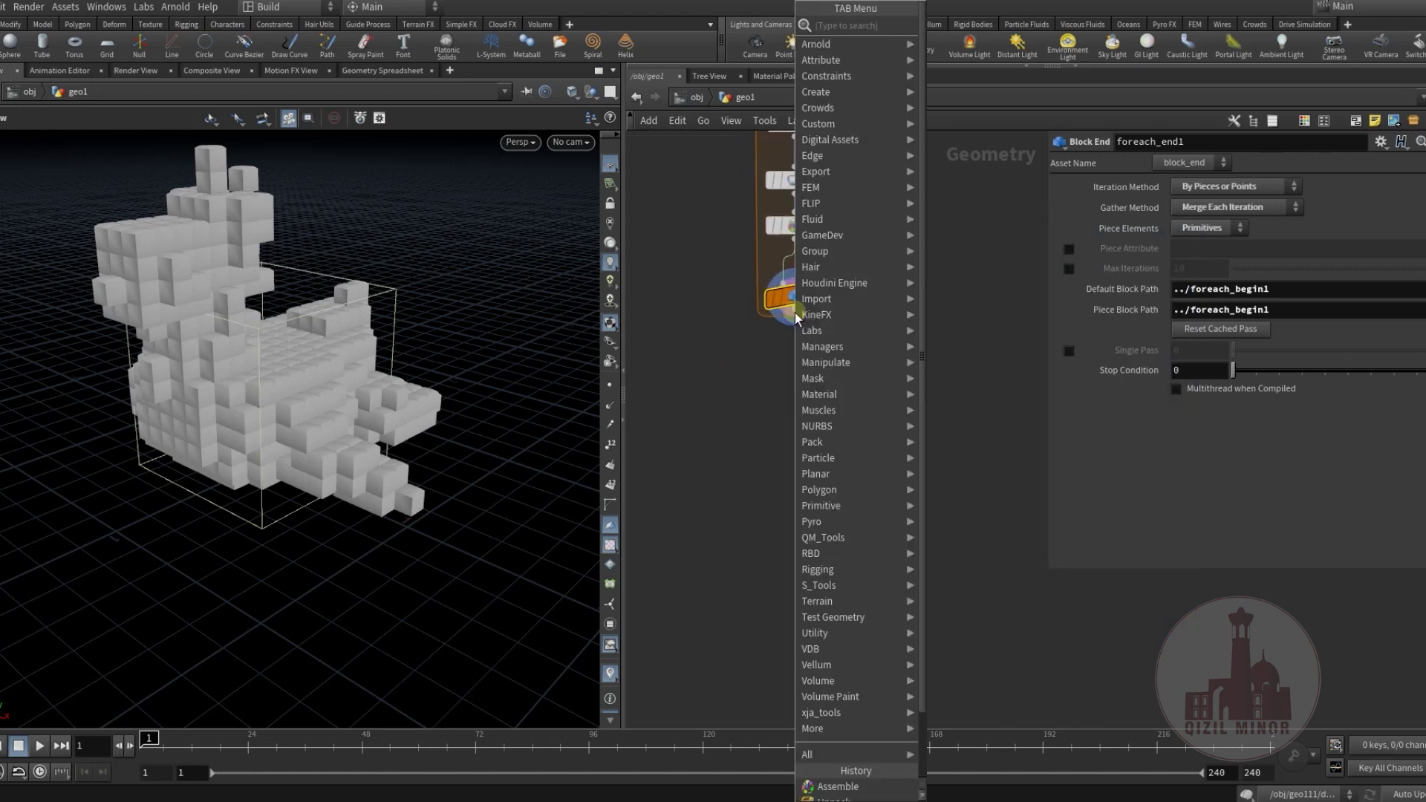
text(null)
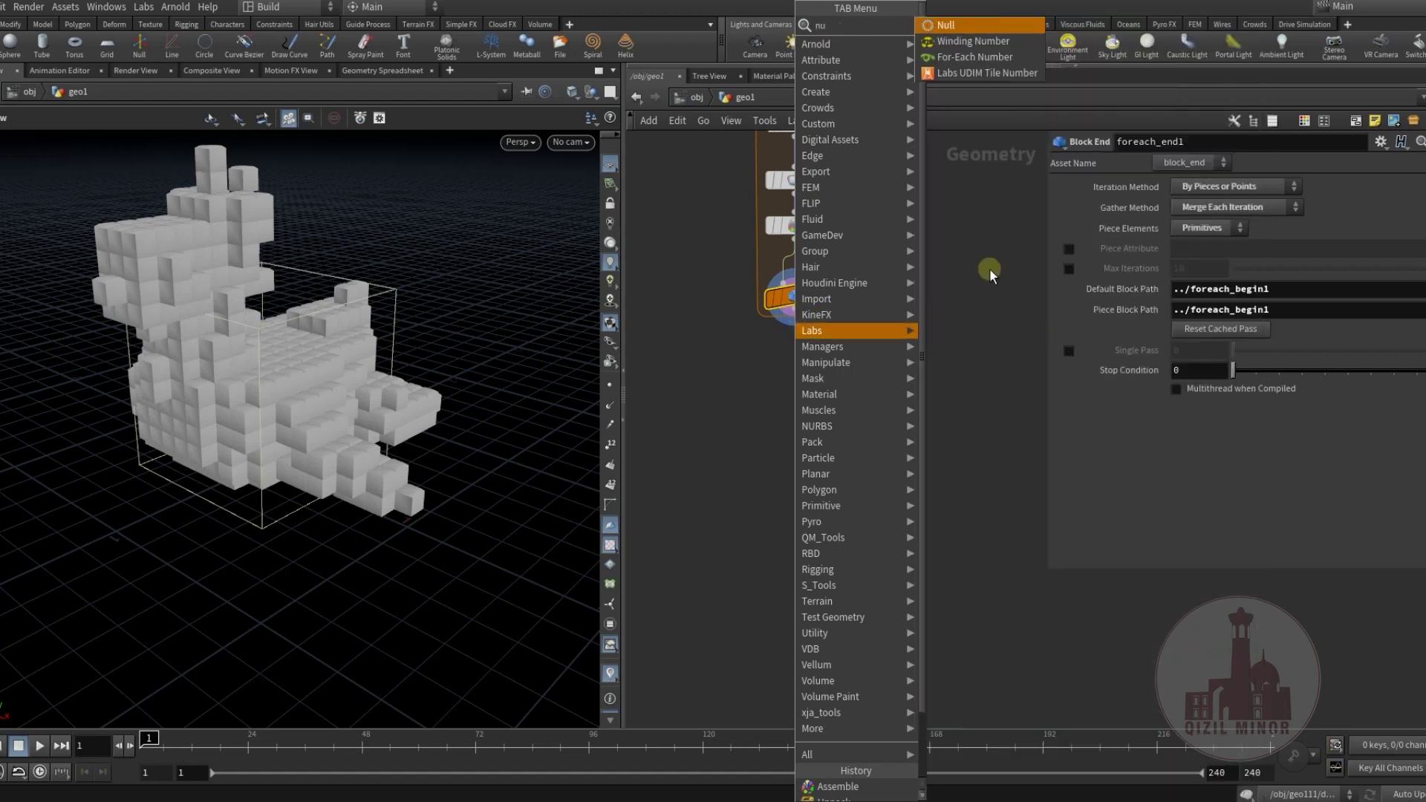
key(Return)
click(832, 459)
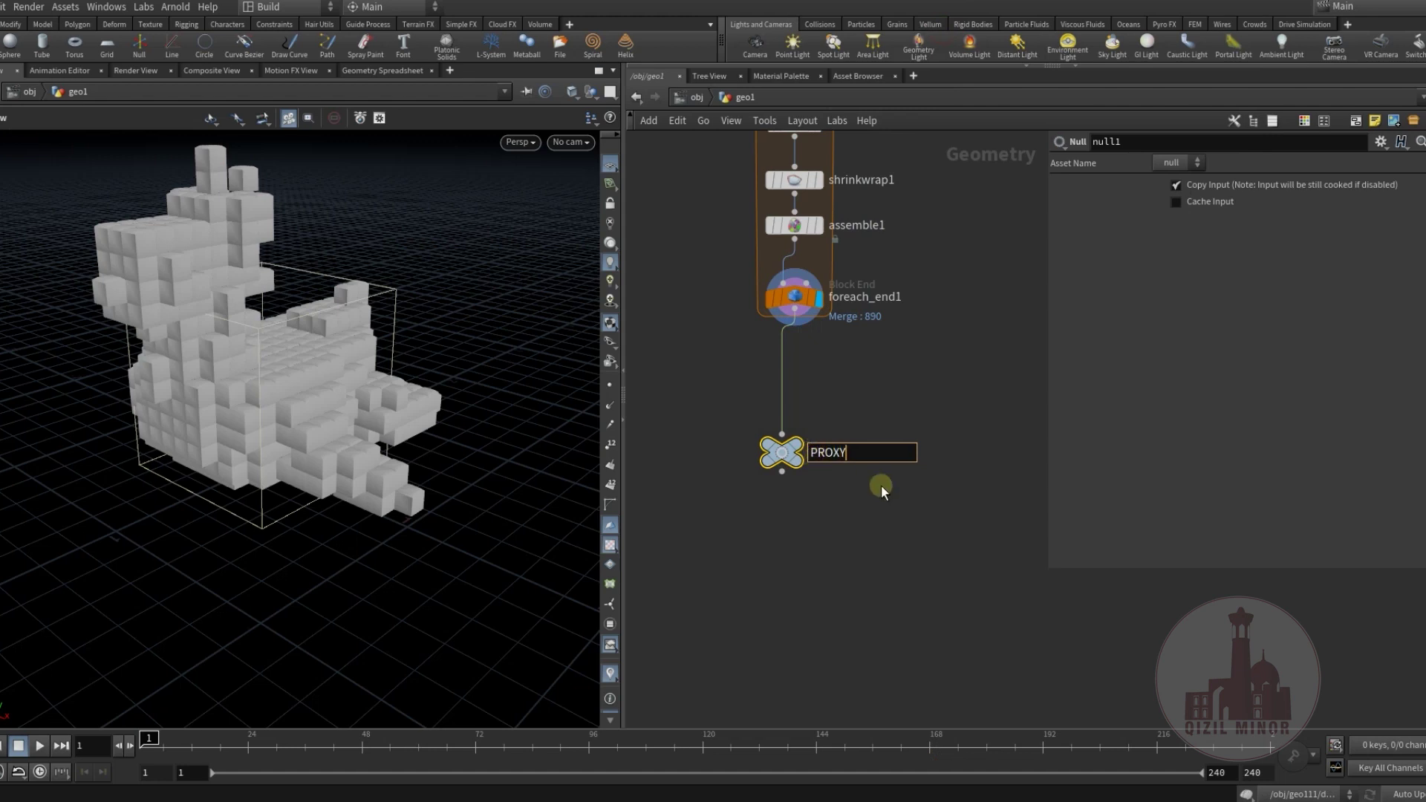
key(Return)
Start adding a DOP Network node.
key(Tab)
text(d)
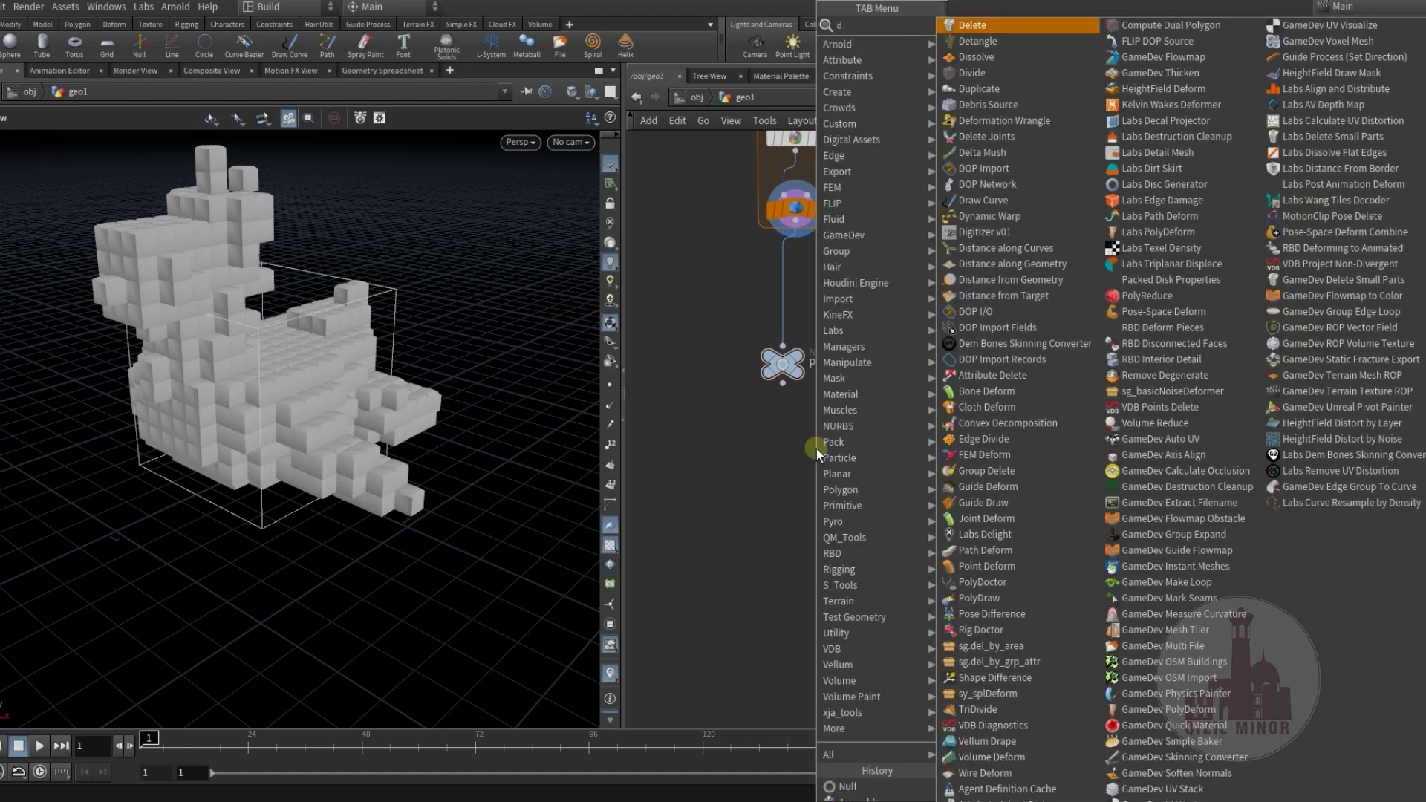
mouse_move(854, 124)
click(996, 46)
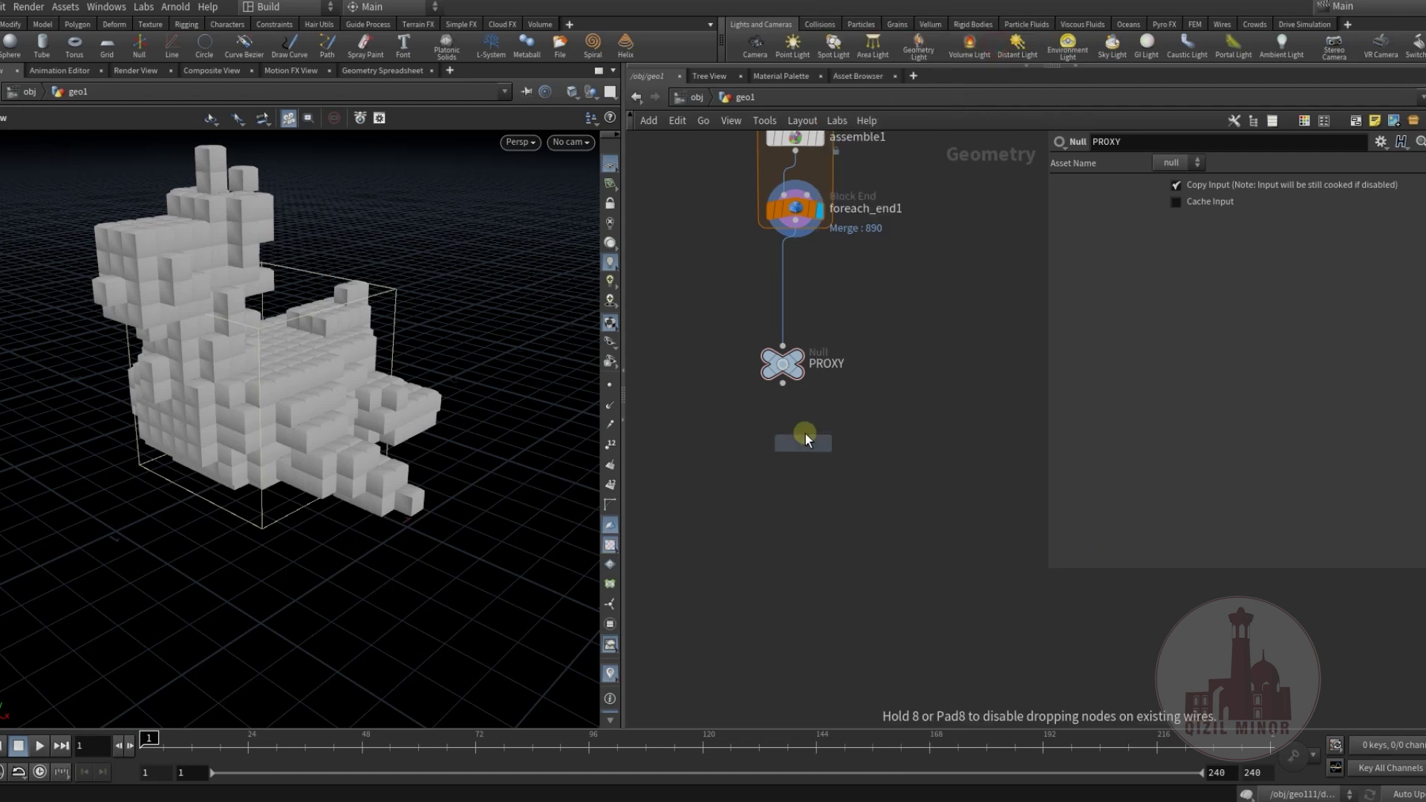
Place dopnet1 below PROXY and add an RBD Packed Object inside it.
click(805, 432)
drag(804, 435, 786, 449)
double_click(786, 449)
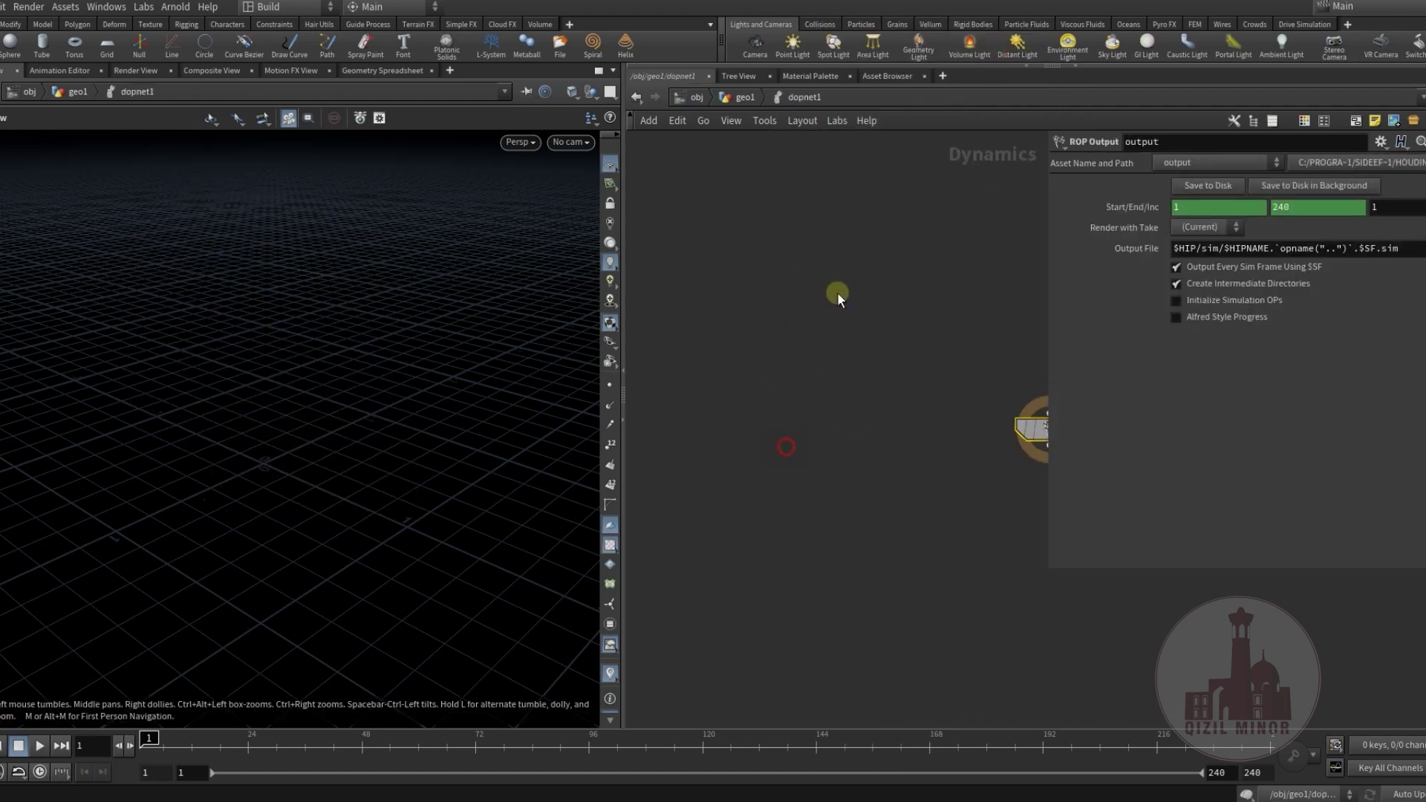
key(Tab)
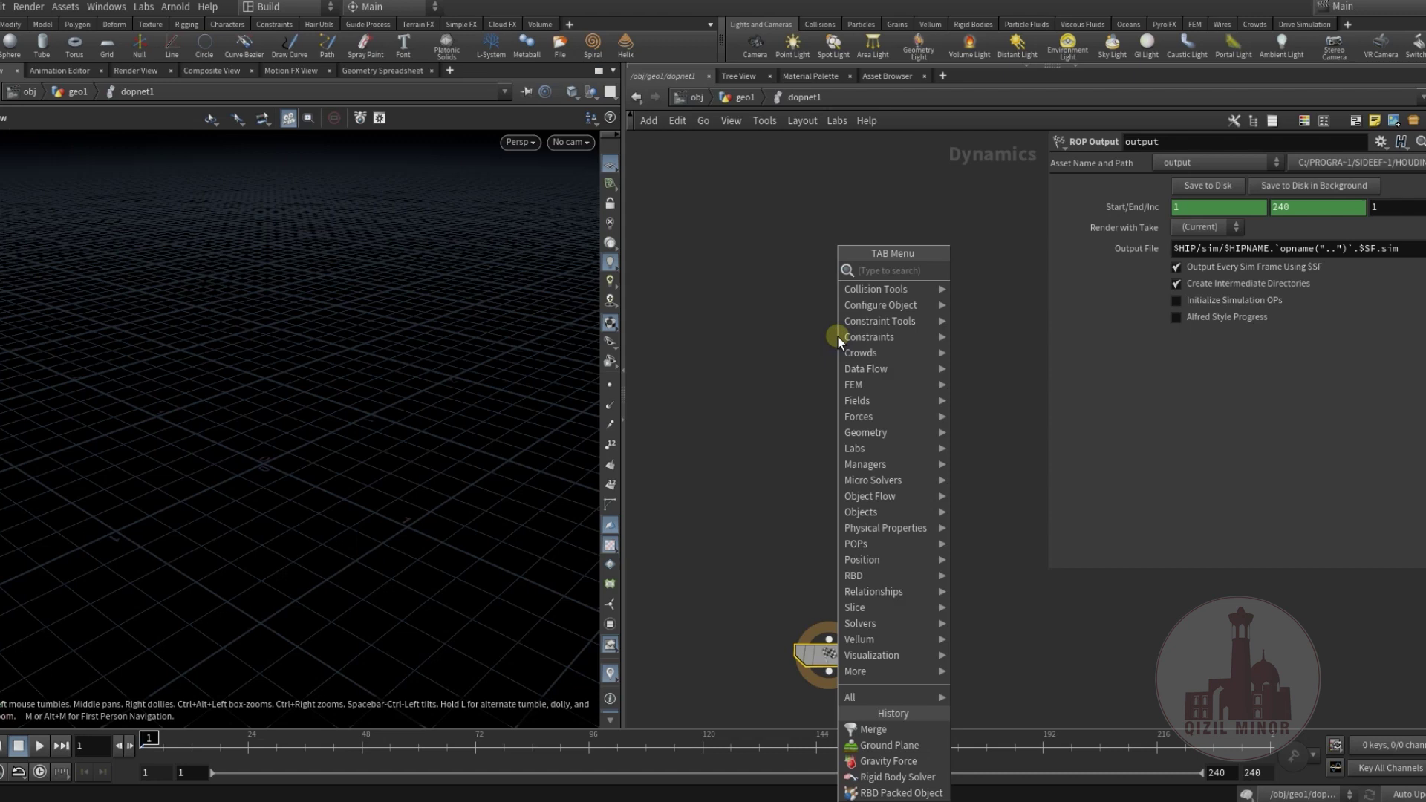
text(pac)
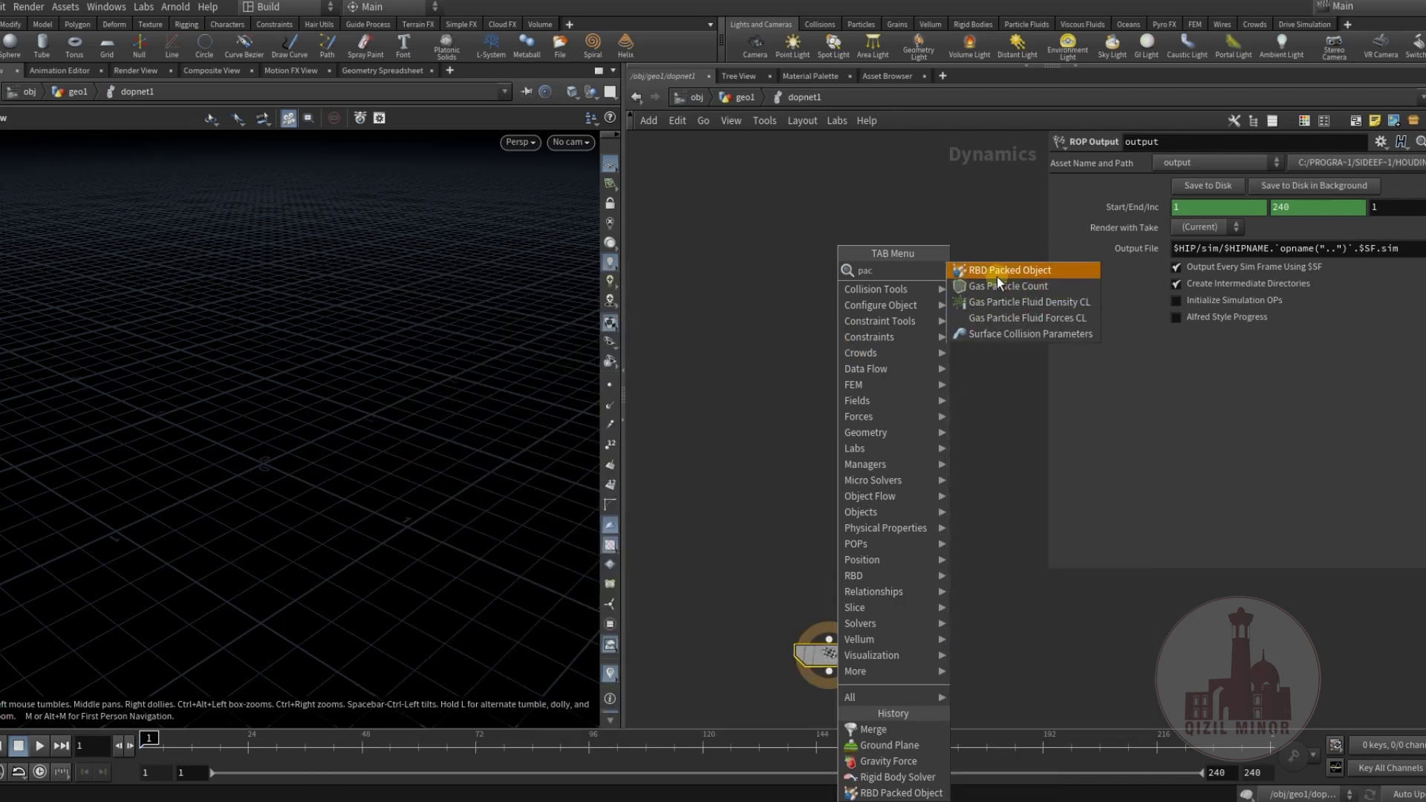
click(1000, 271)
click(848, 221)
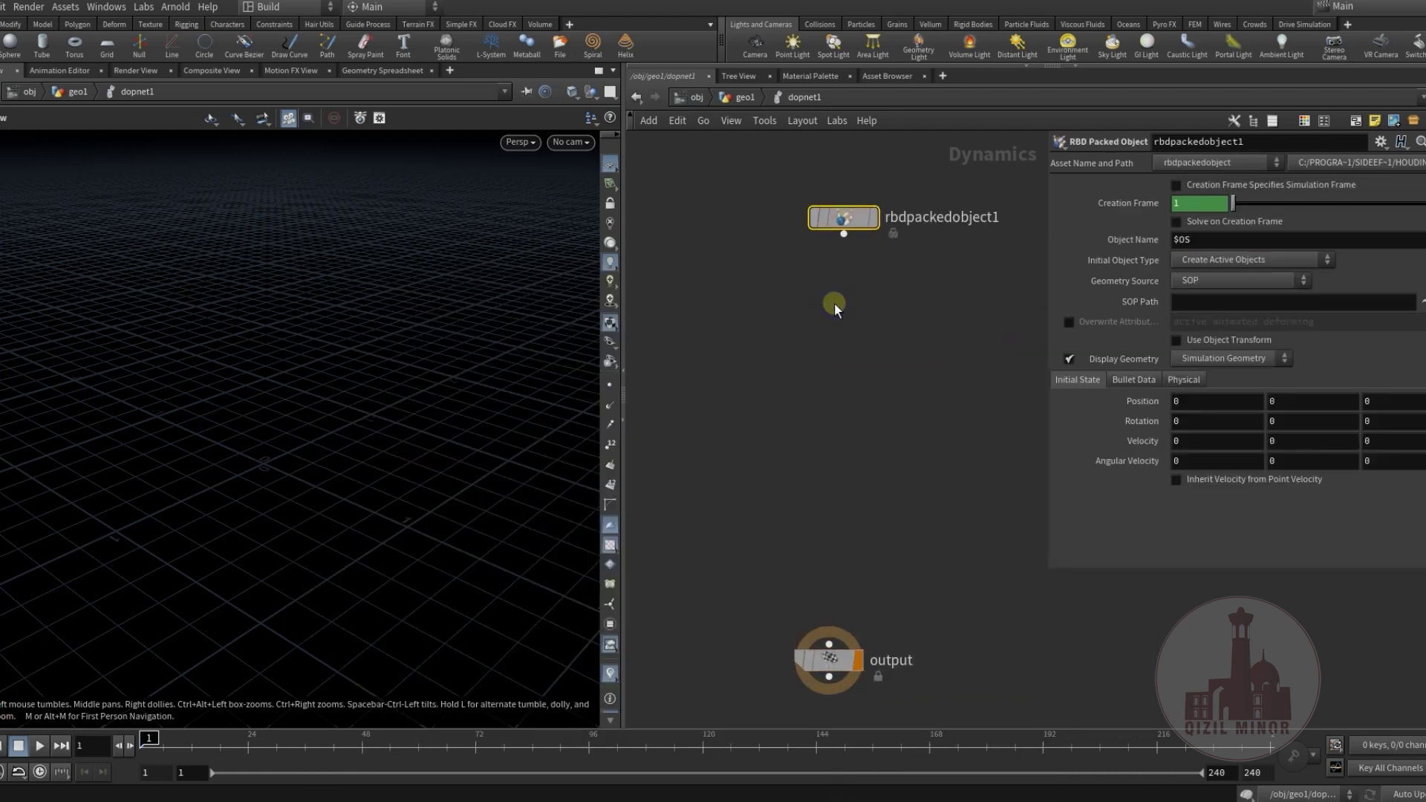
Add a Rigid Body Solver fed by rbdpackedobject1.
key(Tab)
text(ri)
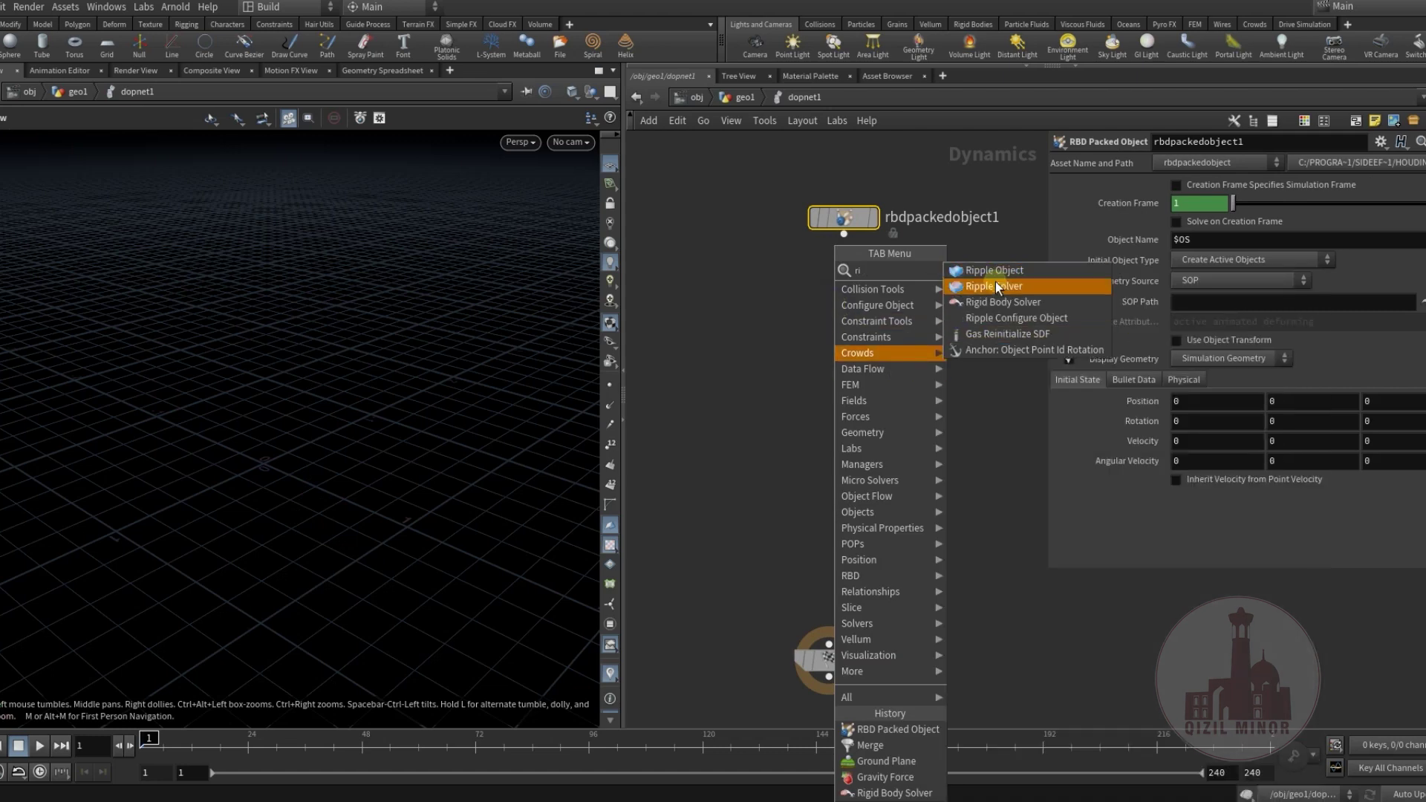
click(996, 302)
click(884, 321)
drag(847, 223, 786, 220)
click(782, 221)
click(866, 318)
drag(867, 319, 803, 289)
Add a Gravity Force below the solver and a Ground Plane node.
key(Tab)
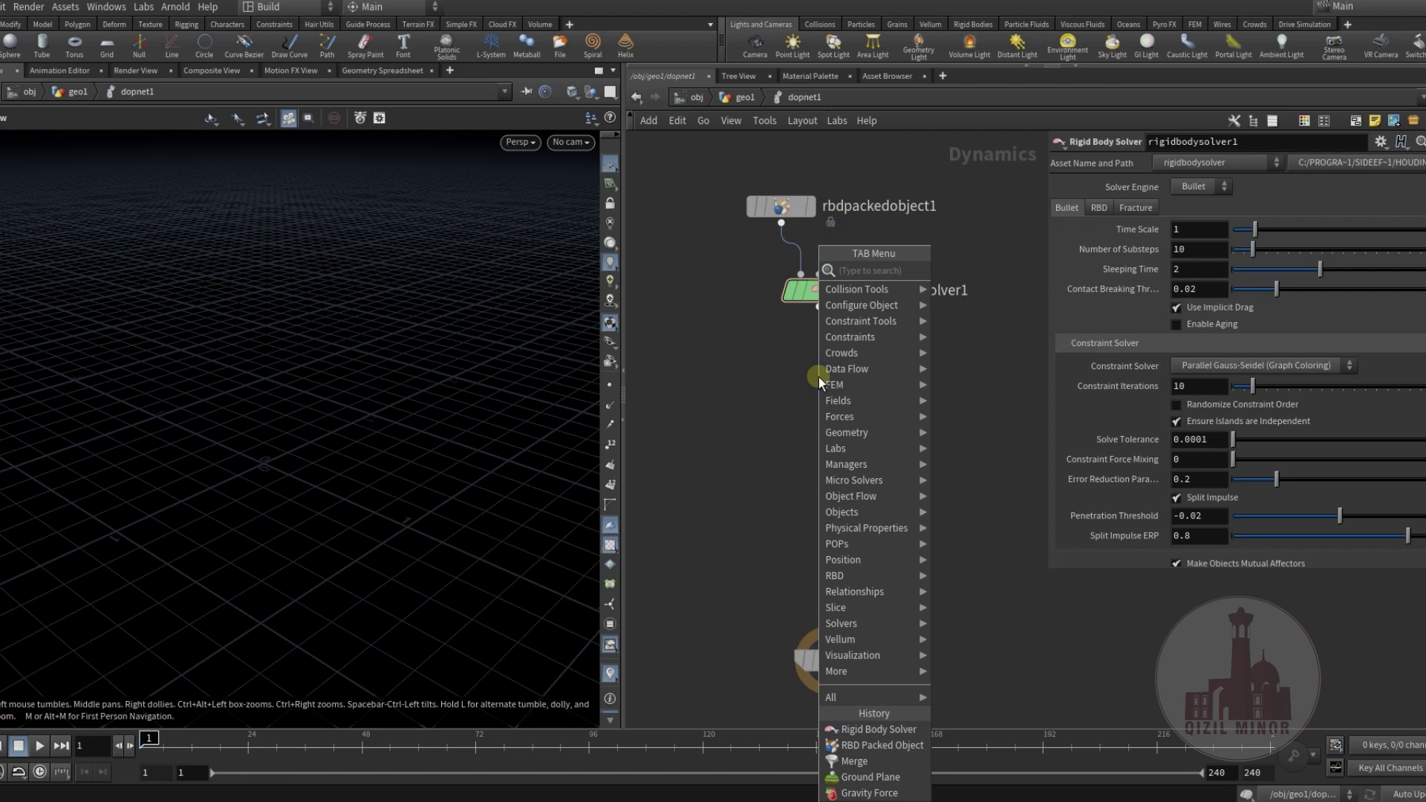
mouse_move(839, 416)
click(997, 270)
click(865, 366)
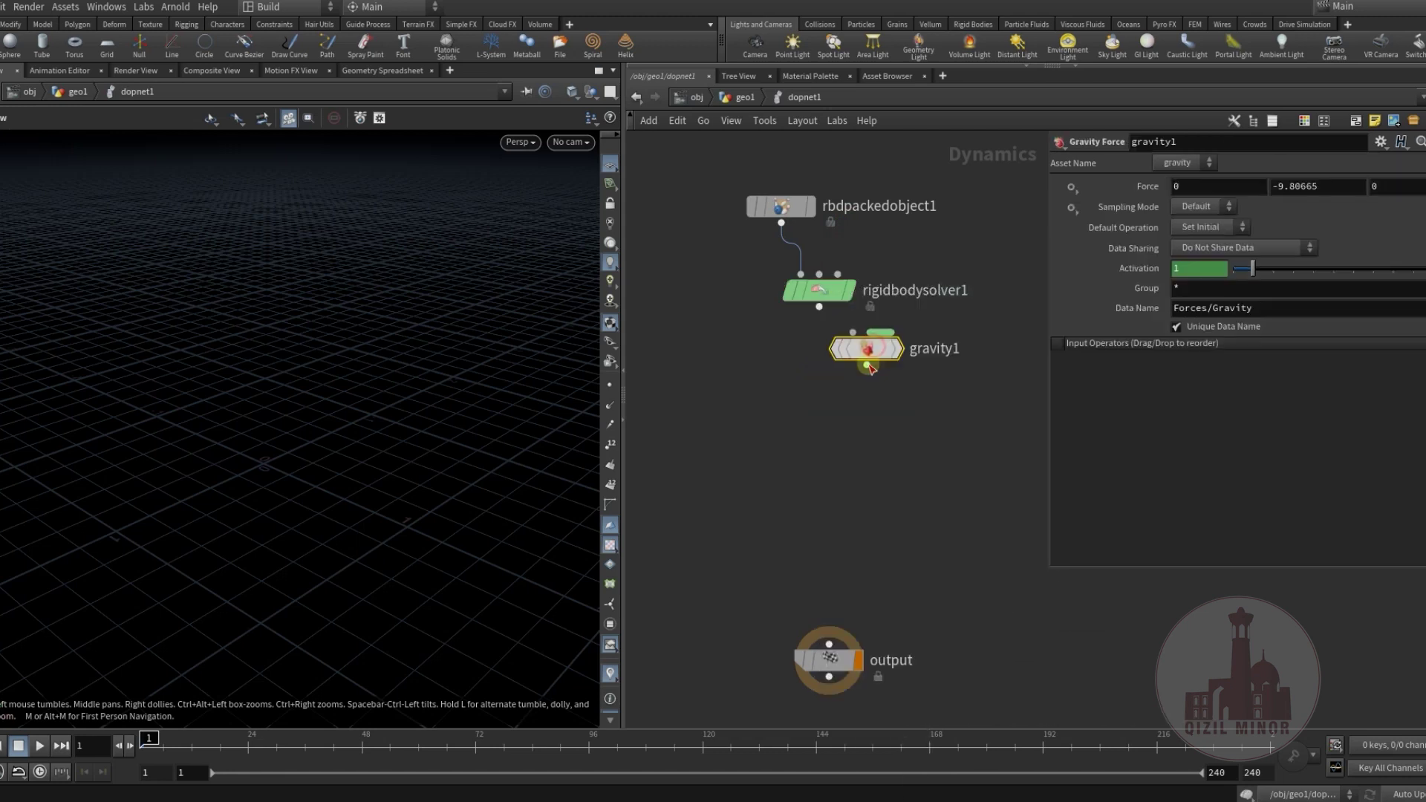
key(Tab)
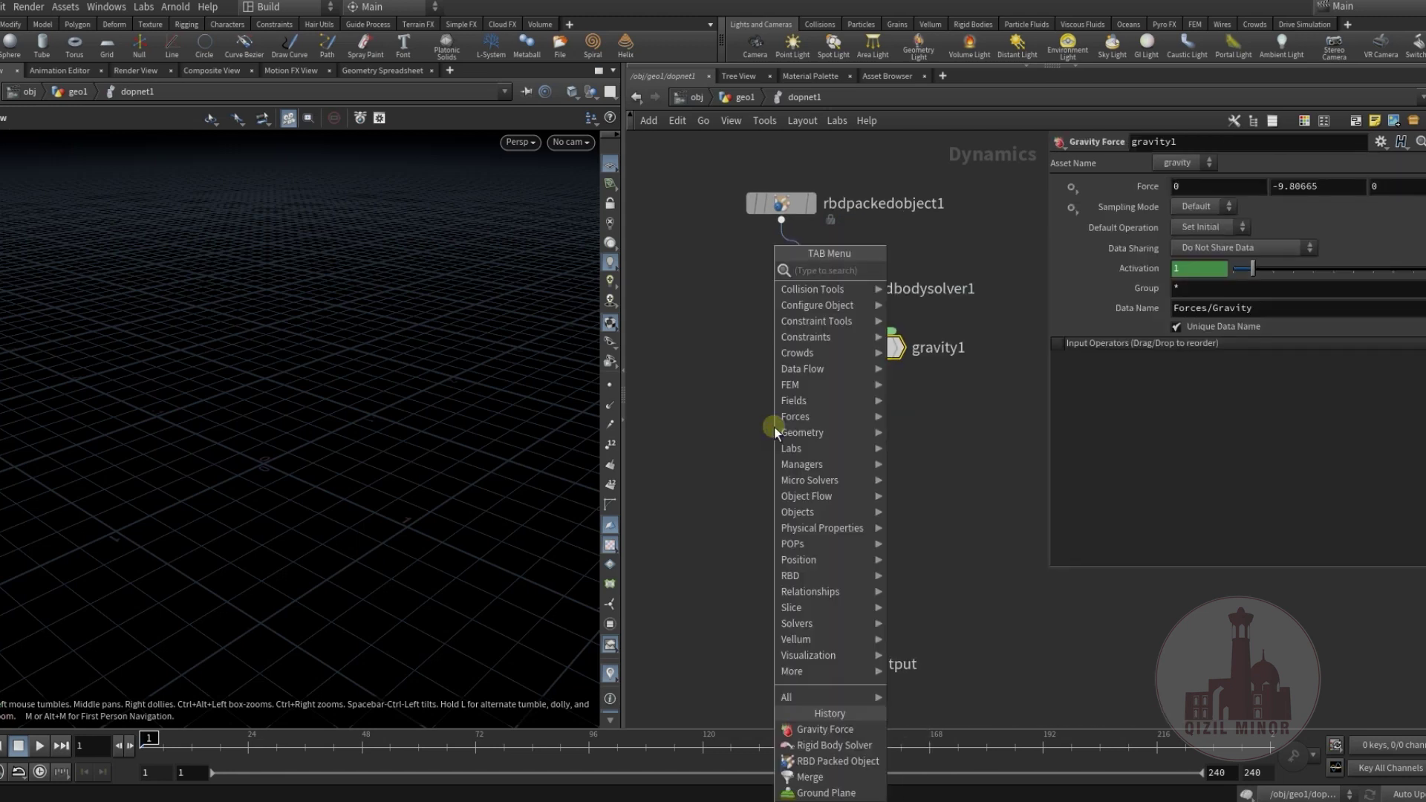
text(gr)
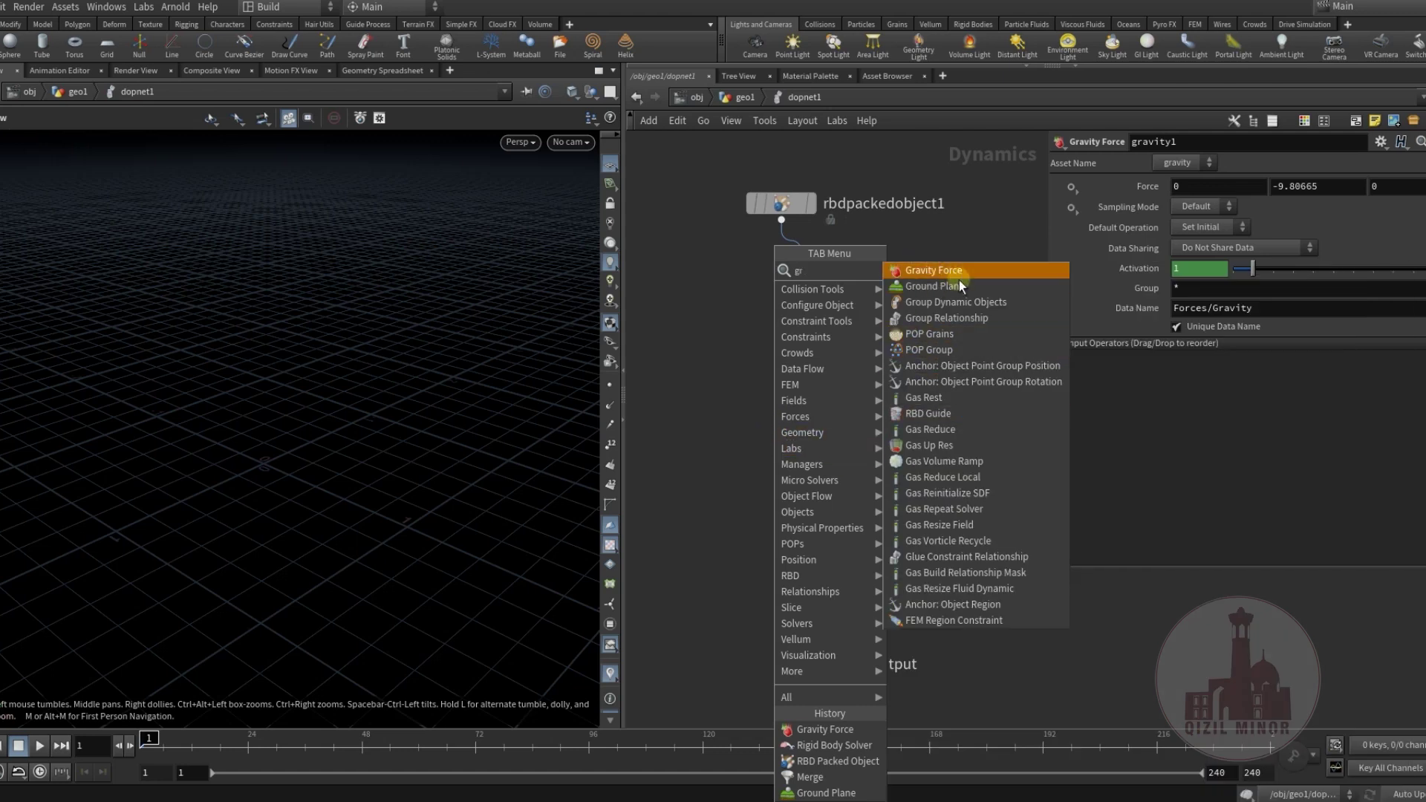
click(940, 290)
click(732, 424)
Add merge1, wire solver into gravity1 and gravity1 into merge1.
key(Tab)
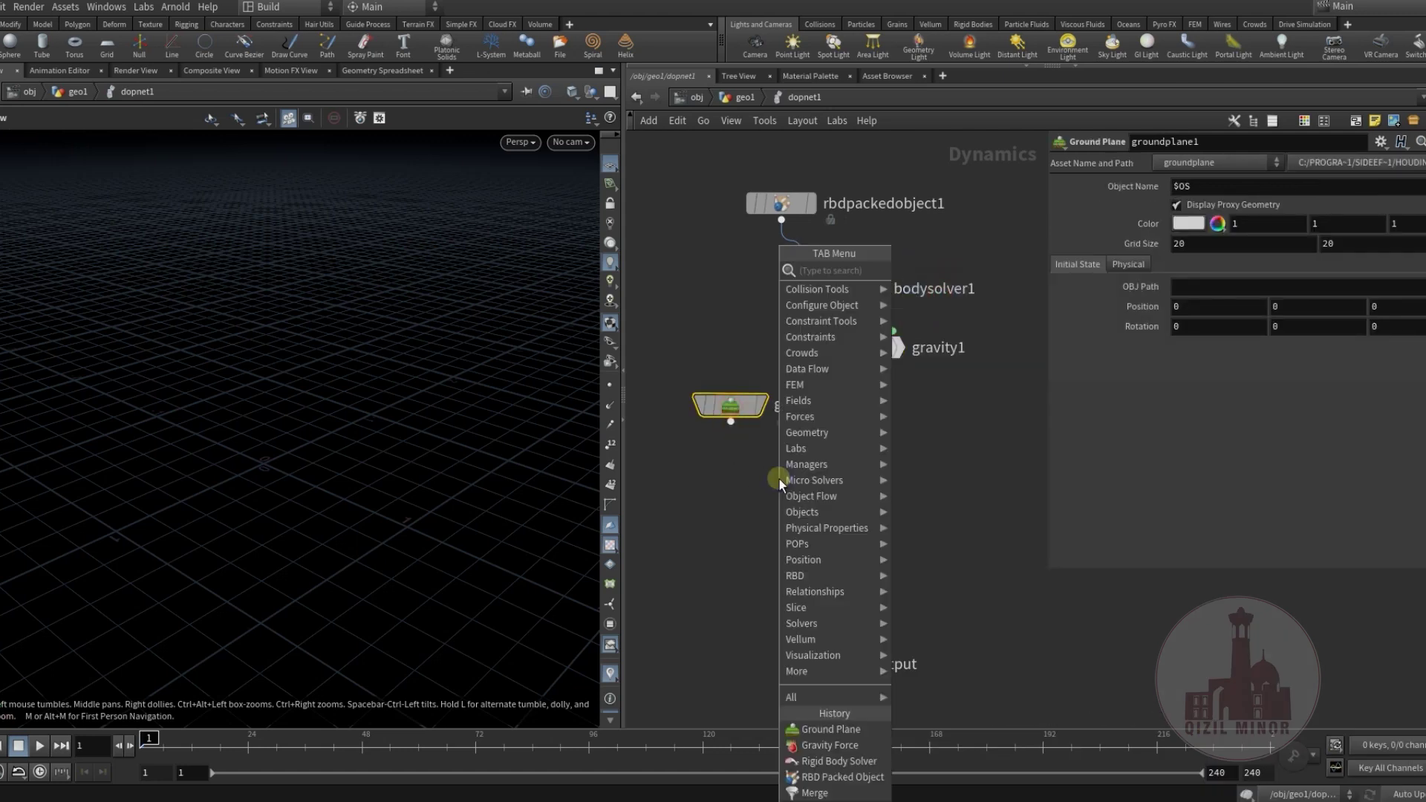
text(mer)
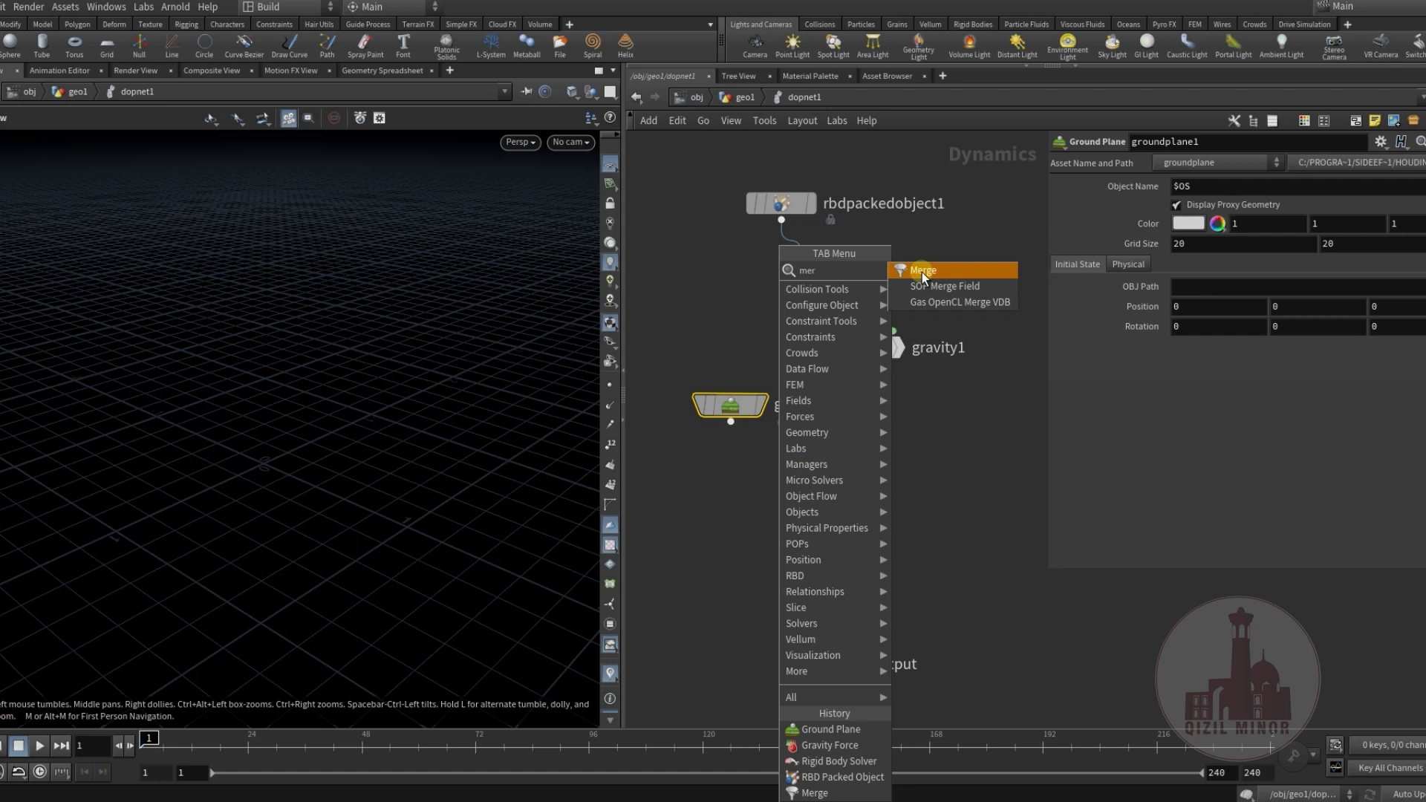
click(921, 271)
click(778, 526)
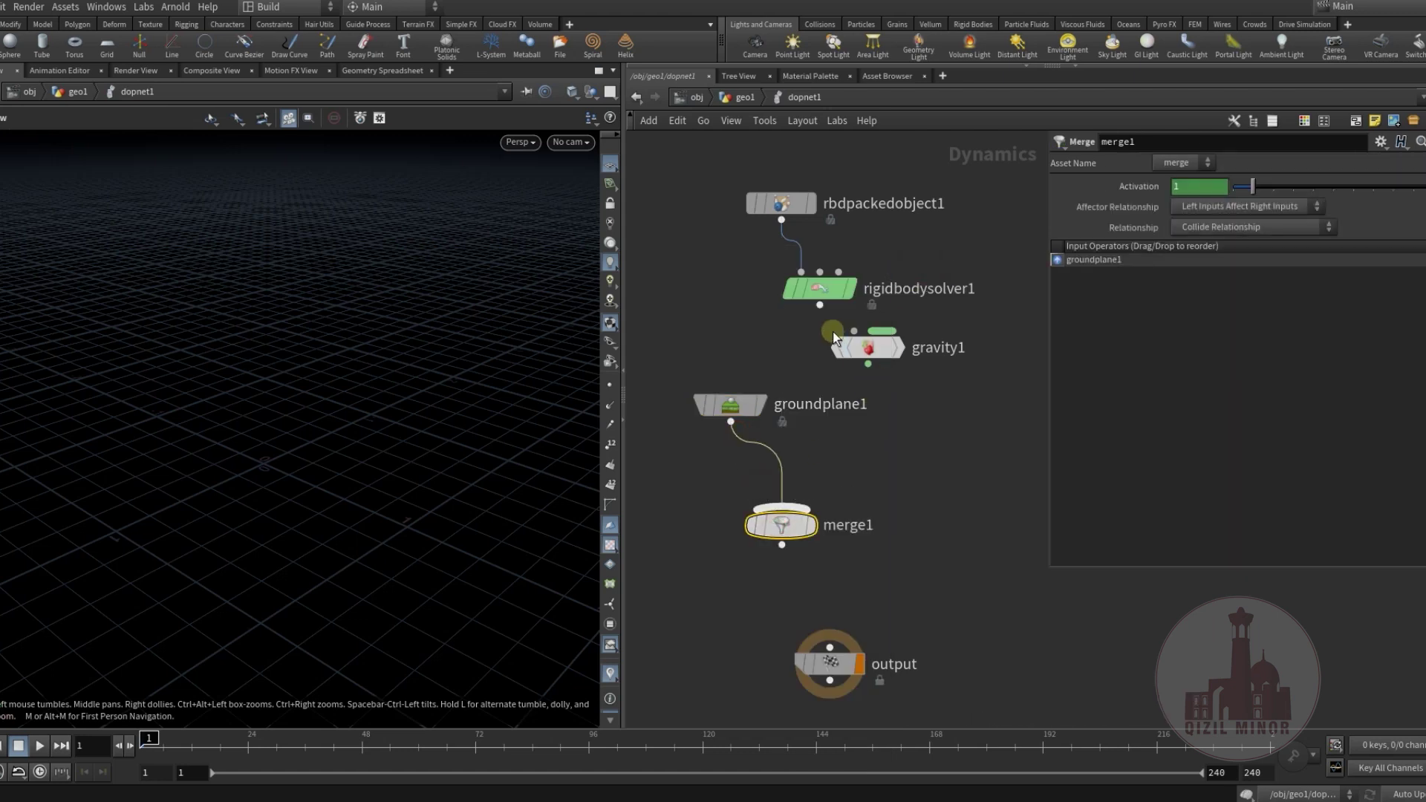
drag(865, 348, 828, 350)
drag(877, 429, 830, 474)
middle_drag(867, 541, 952, 542)
middle_drag(884, 572, 840, 577)
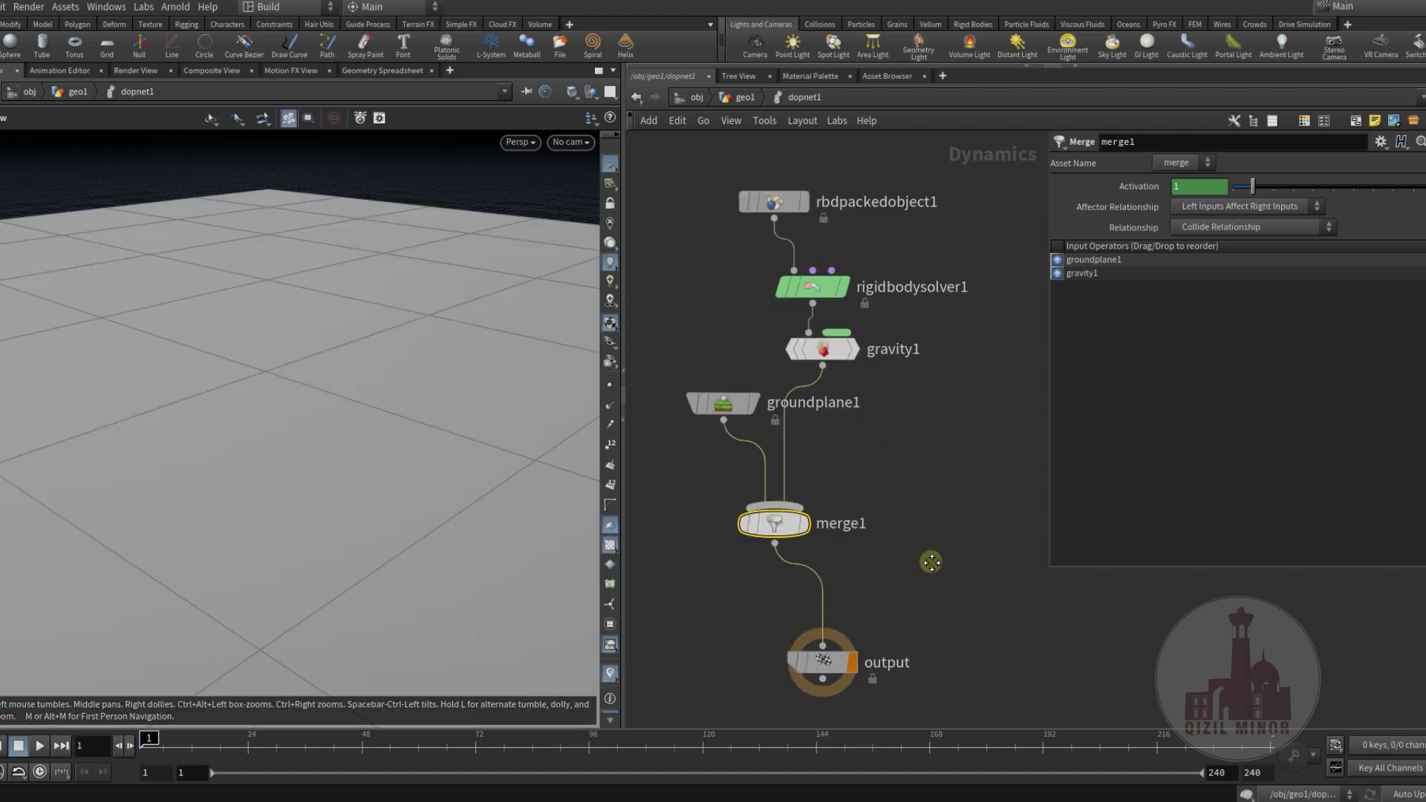
middle_drag(759, 274, 765, 349)
drag(771, 345, 727, 325)
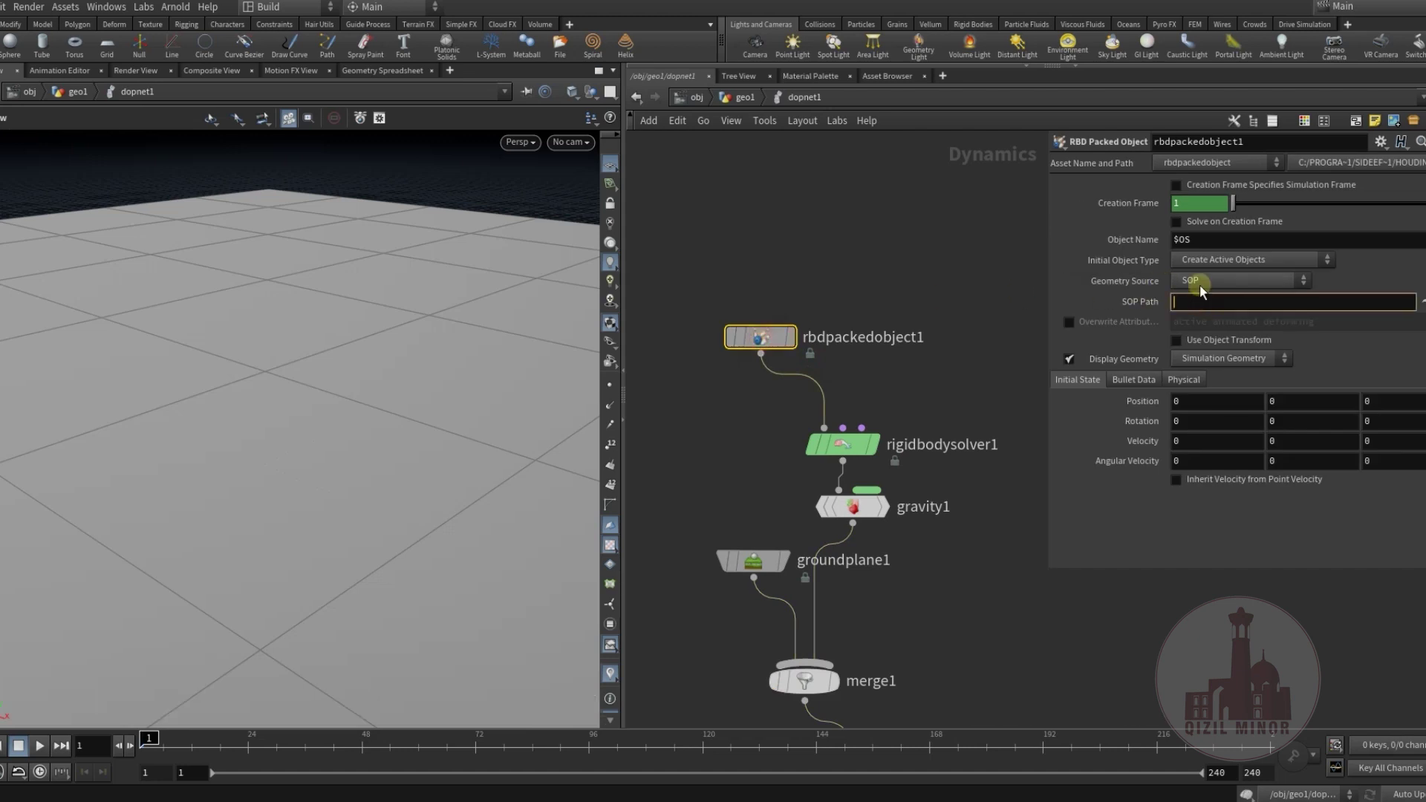
Set rbdpackedobject1's SOP Path to ../../PROXY/ and preview the collapse to frame 52.
text(../../)
click(1251, 328)
middle_drag(725, 450, 781, 363)
drag(370, 408, 201, 654)
drag(160, 749, 355, 760)
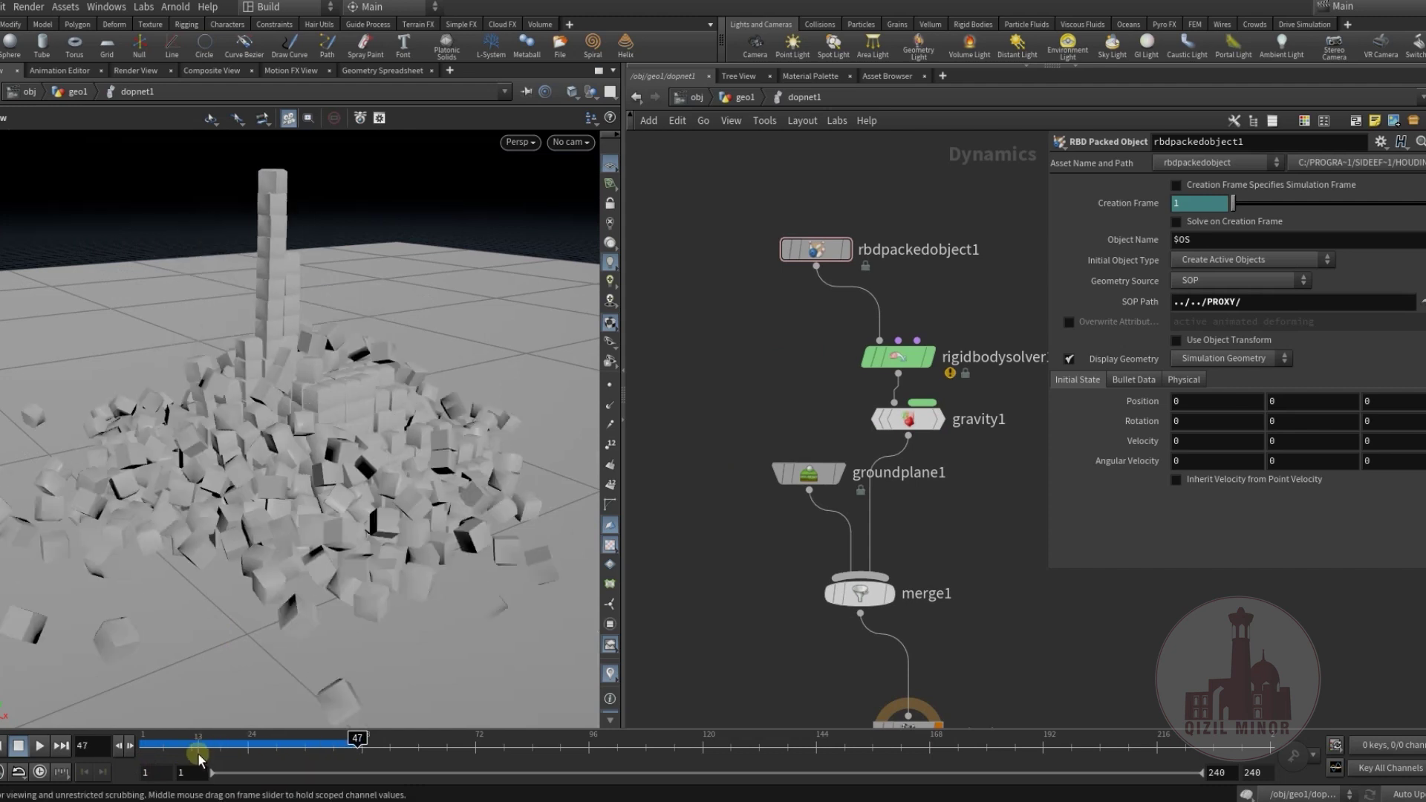
drag(197, 756, 669, 749)
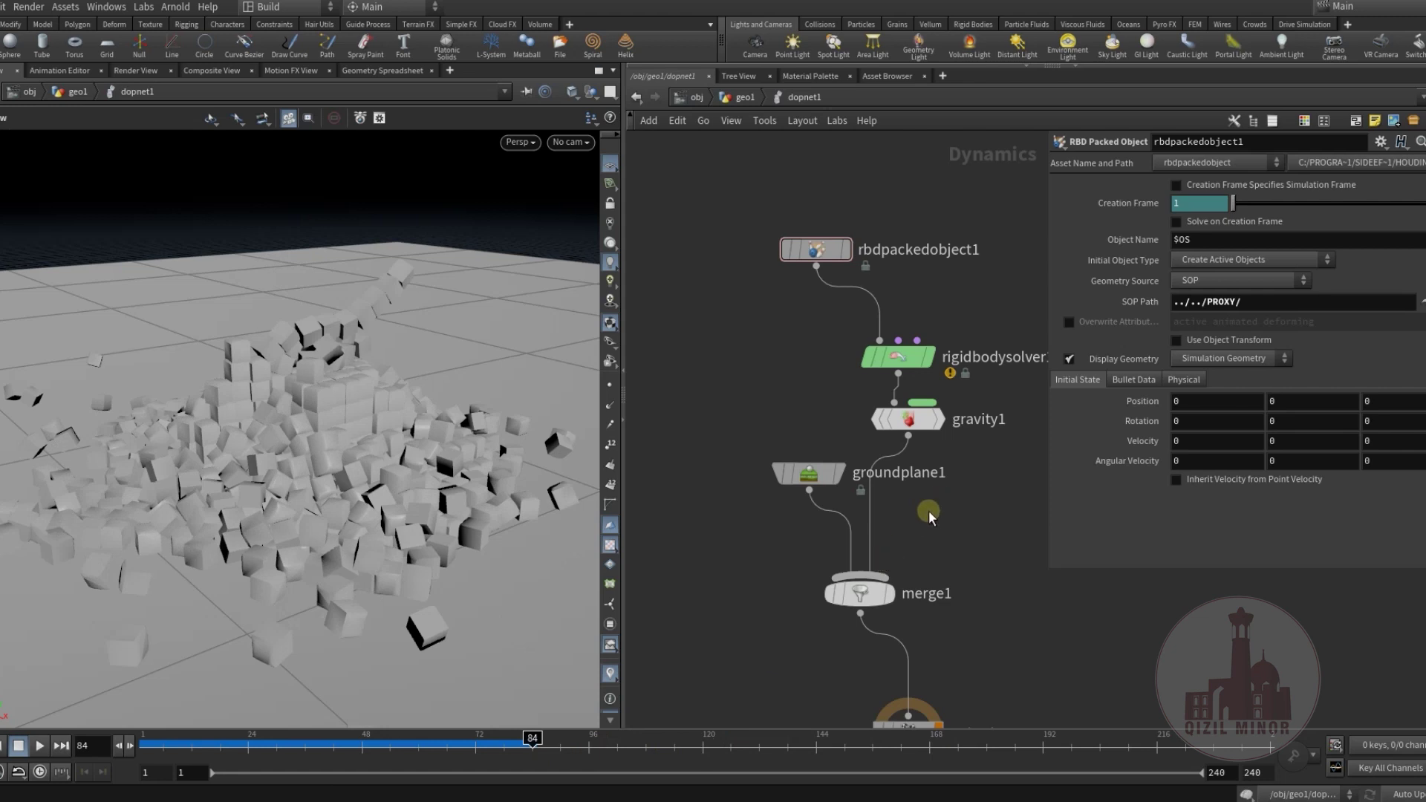
Advance the simulation to frame 95 and place the output node under merge1.
mouse_move(928, 511)
middle_down()
mouse_move(924, 531)
mouse_move(921, 497)
middle_up()
drag(574, 745, 587, 745)
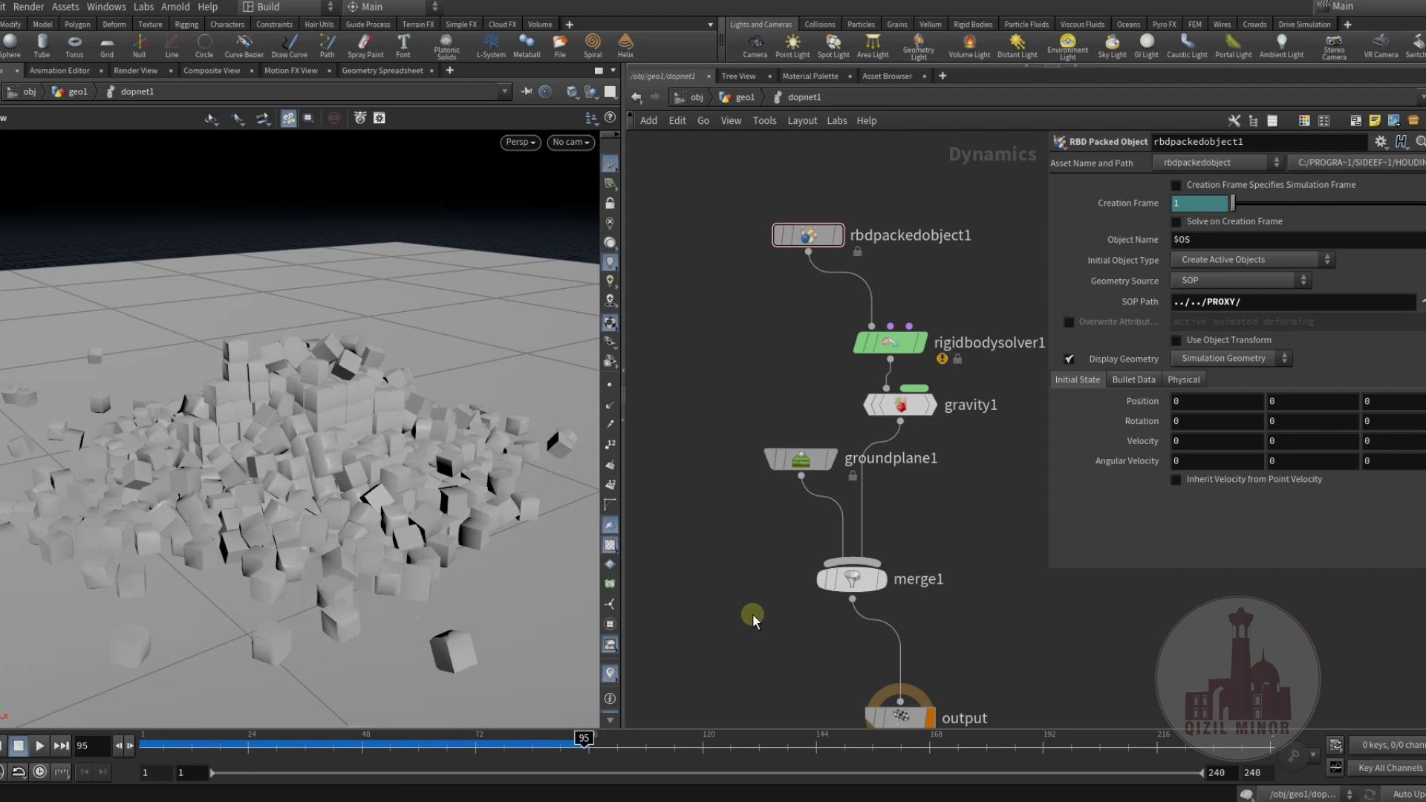
middle_drag(737, 616, 697, 393)
drag(858, 493, 802, 527)
middle_drag(707, 425, 710, 491)
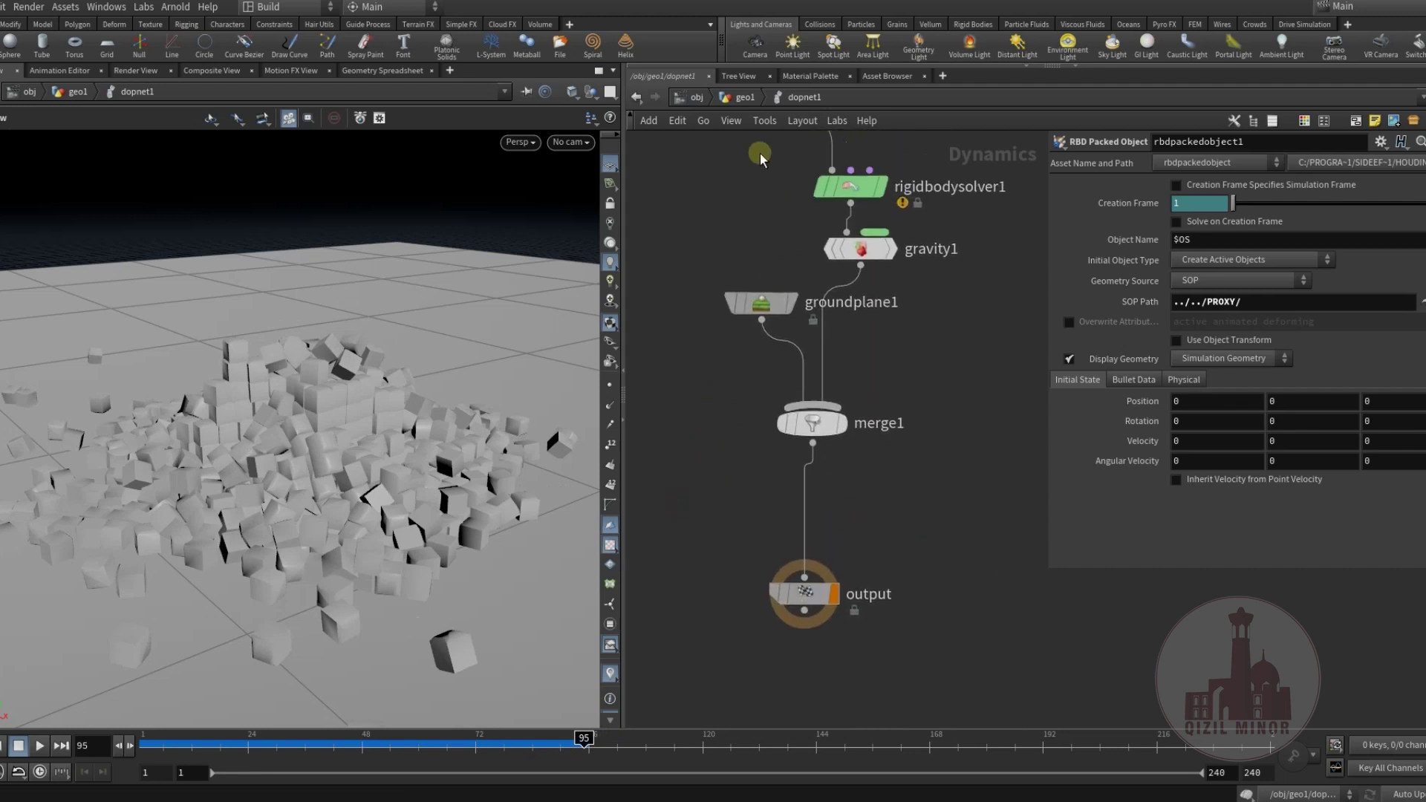
In geo1, add a DOP Import of rbdpackedobject1 from dopnet1 and display it.
click(732, 98)
middle_drag(825, 520, 830, 413)
key(Tab)
text(dop)
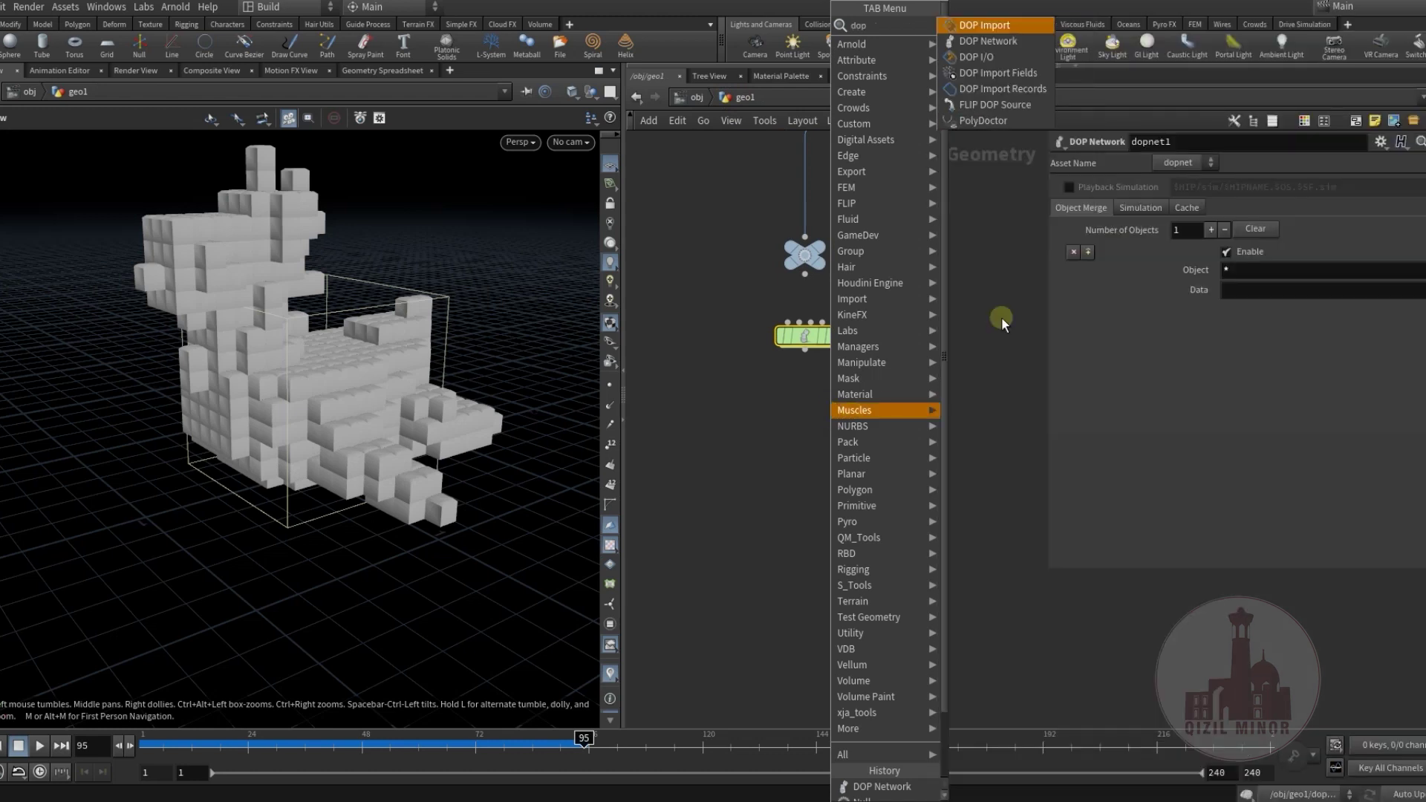
click(996, 25)
click(822, 412)
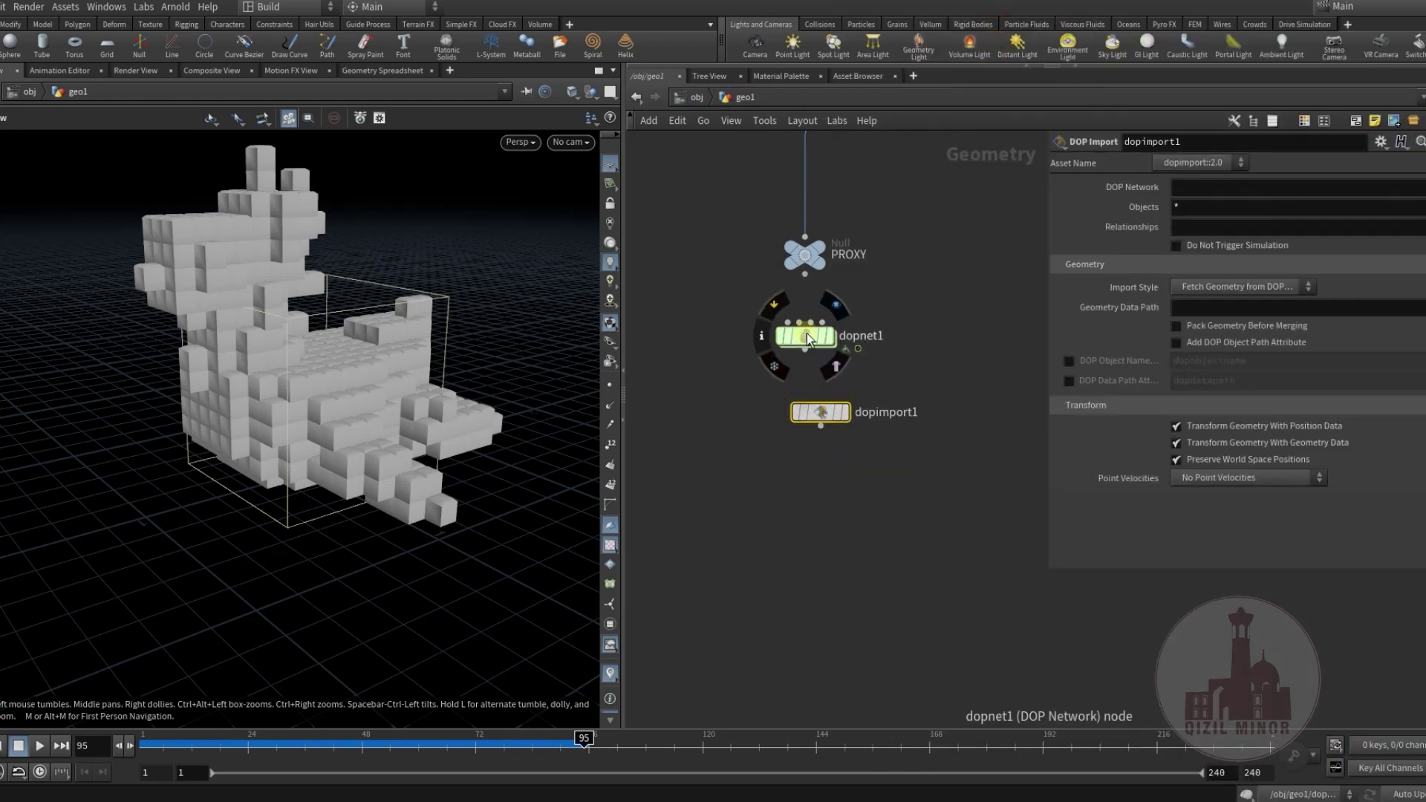
drag(1216, 194, 1215, 191)
click(1401, 241)
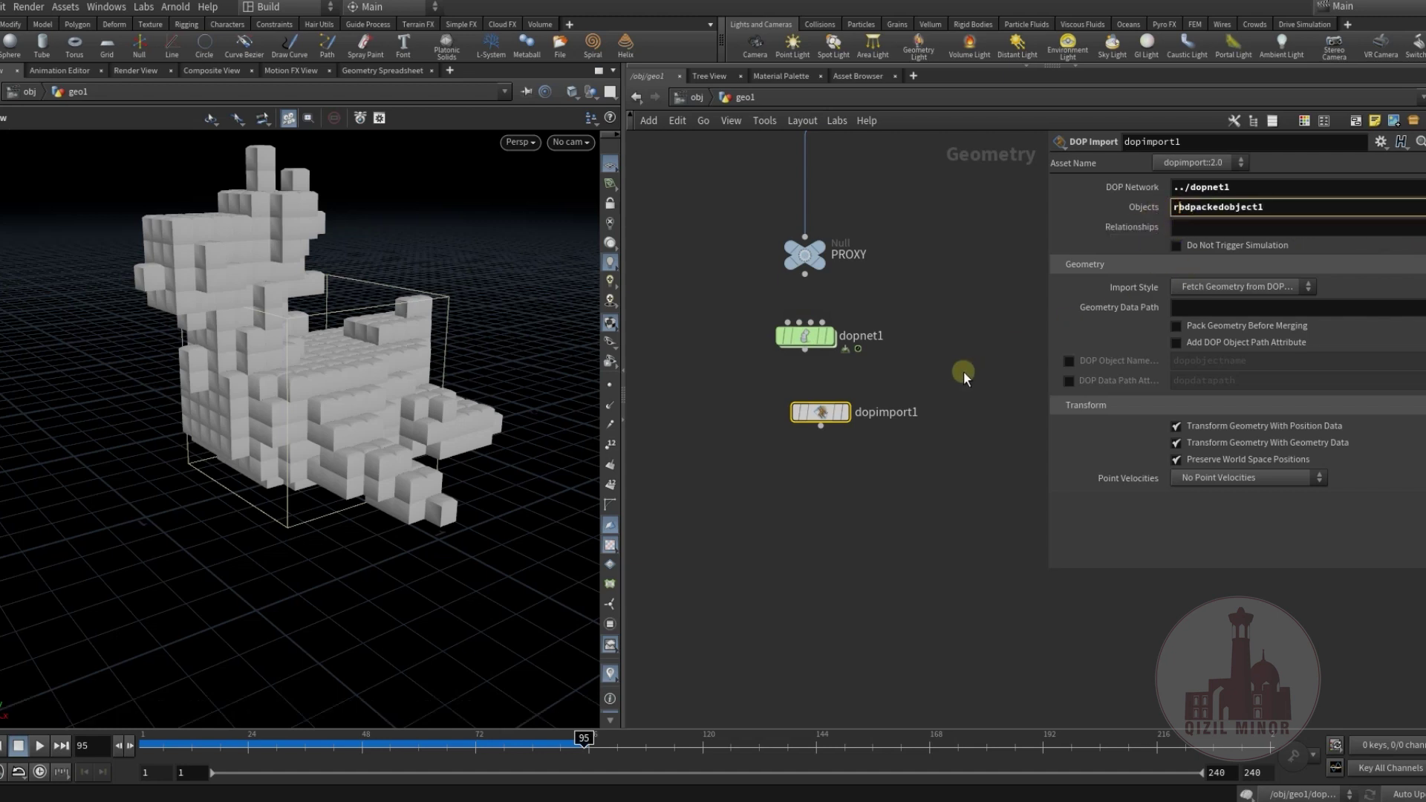
click(847, 420)
drag(841, 426, 819, 437)
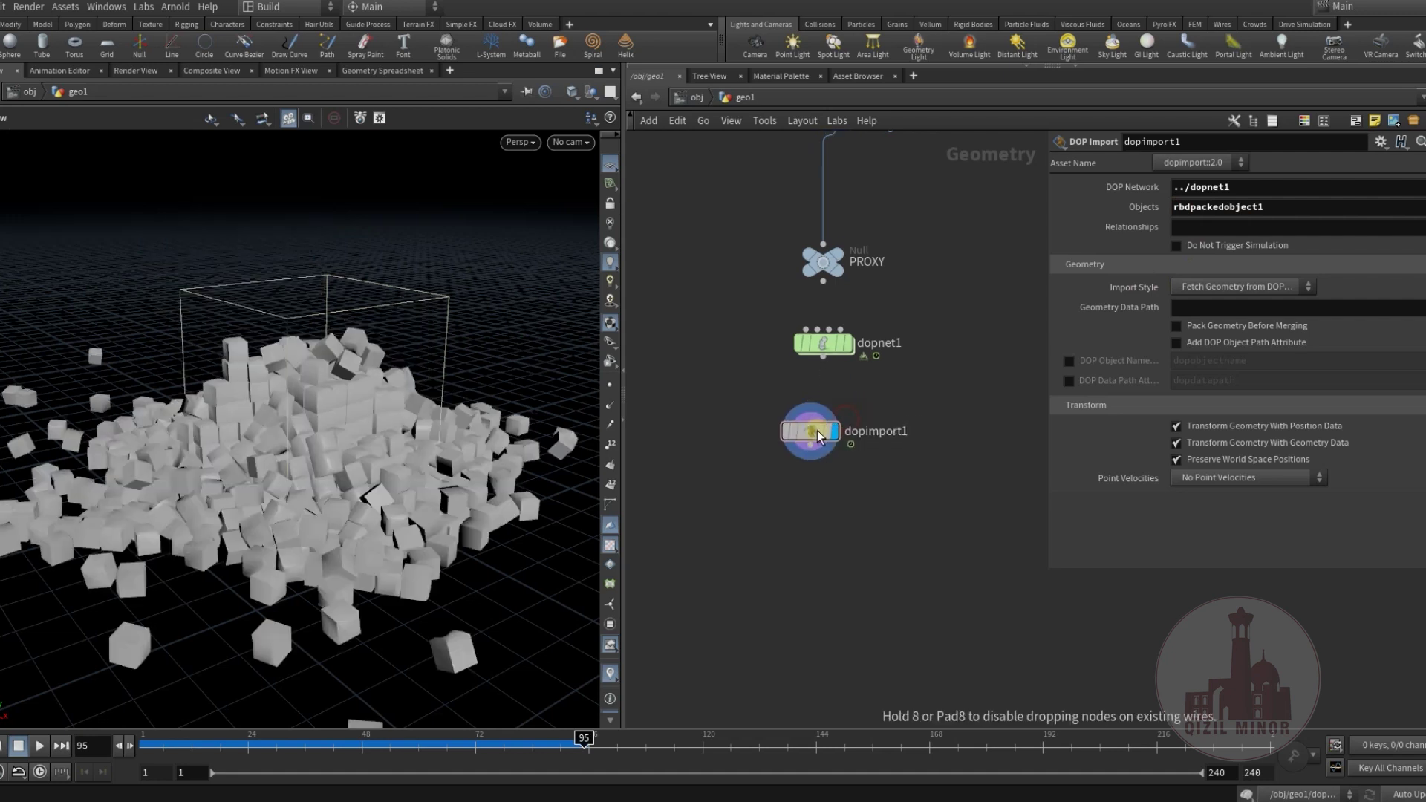
Set the Import Style to Create Points and compare against dopnet1's cubes.
click(1278, 286)
click(1254, 319)
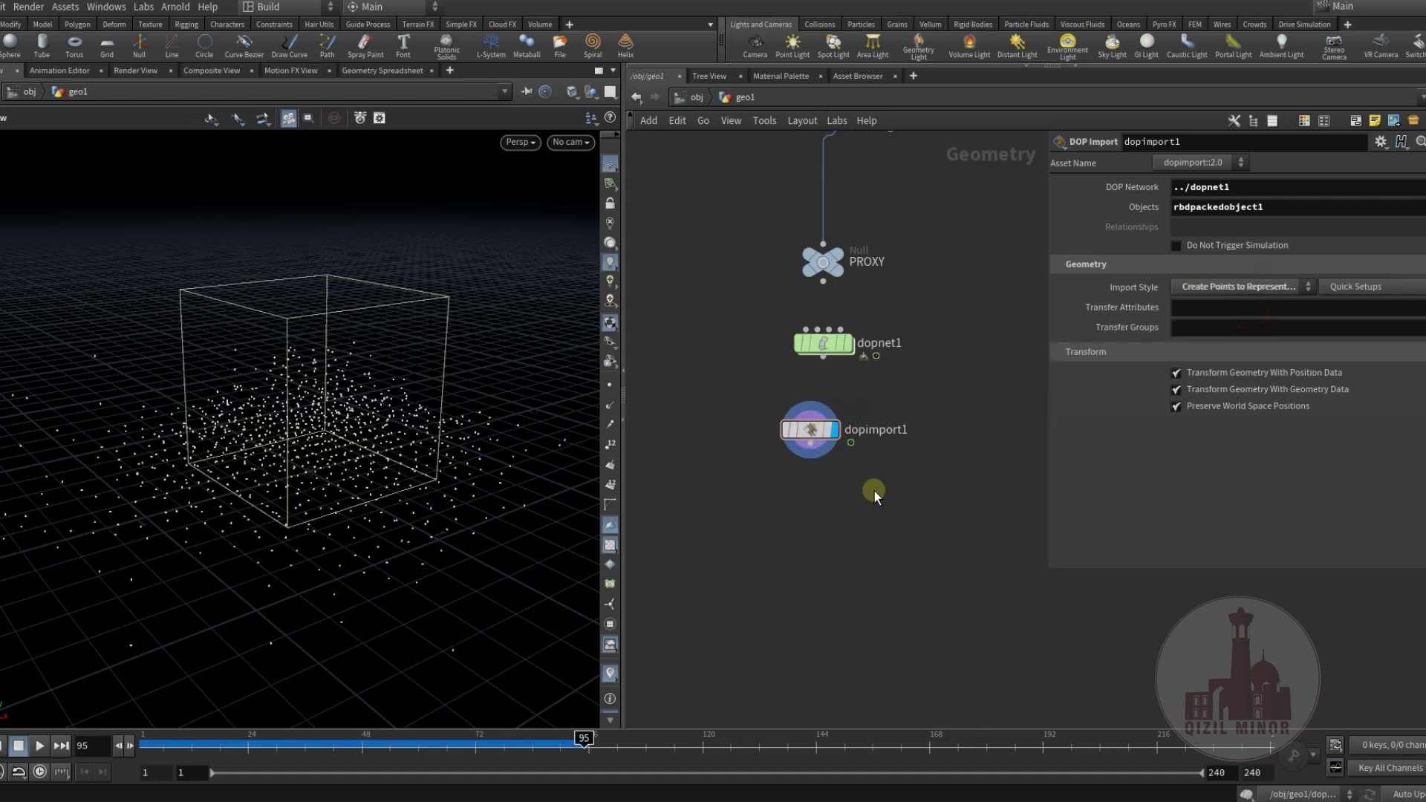
middle_drag(867, 494, 915, 518)
drag(855, 446, 870, 442)
click(897, 367)
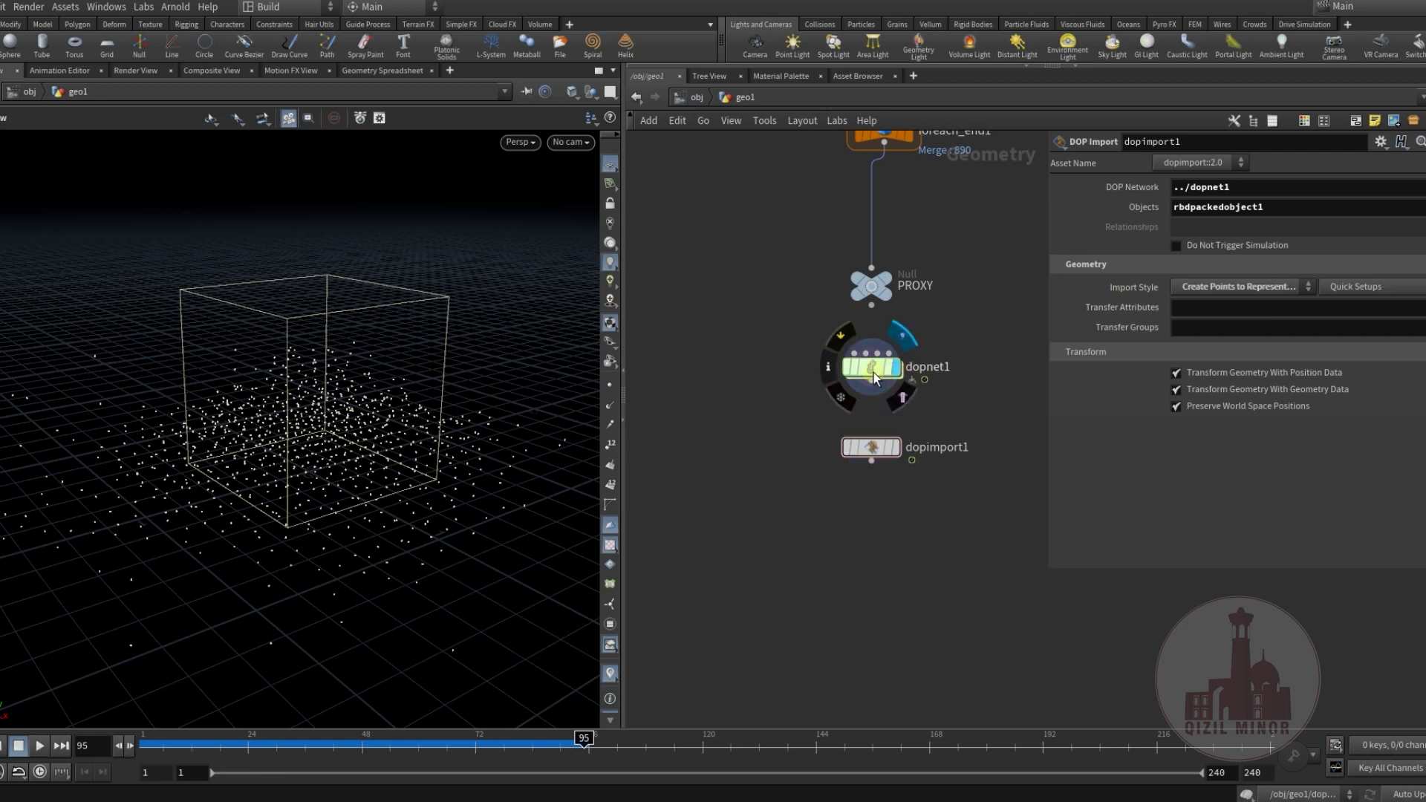
drag(251, 467, 329, 394)
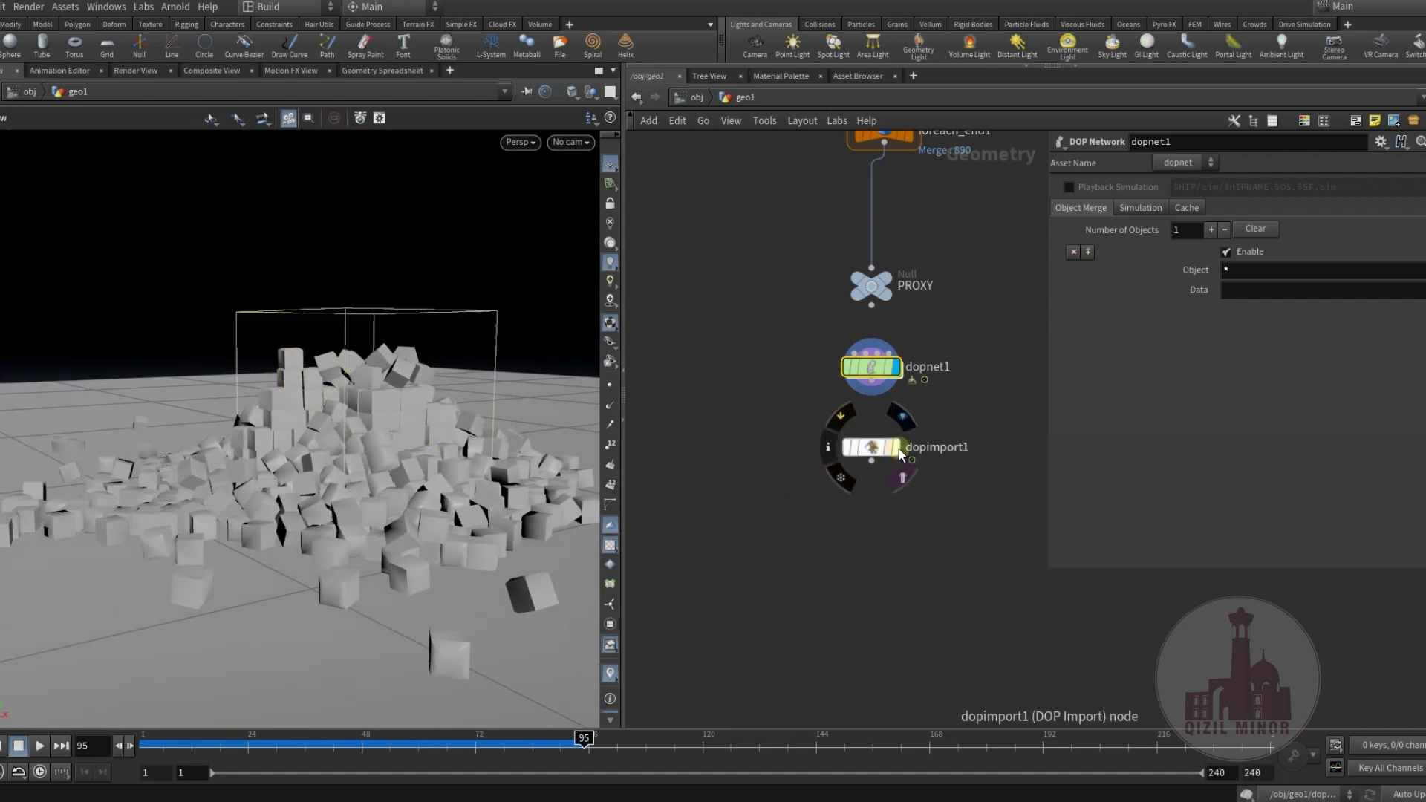
click(895, 447)
Add Transform Pieces fed by the high-res bricks and dopimport1's points.
drag(503, 493, 375, 430)
scroll(817, 483, down, 4)
key(Tab)
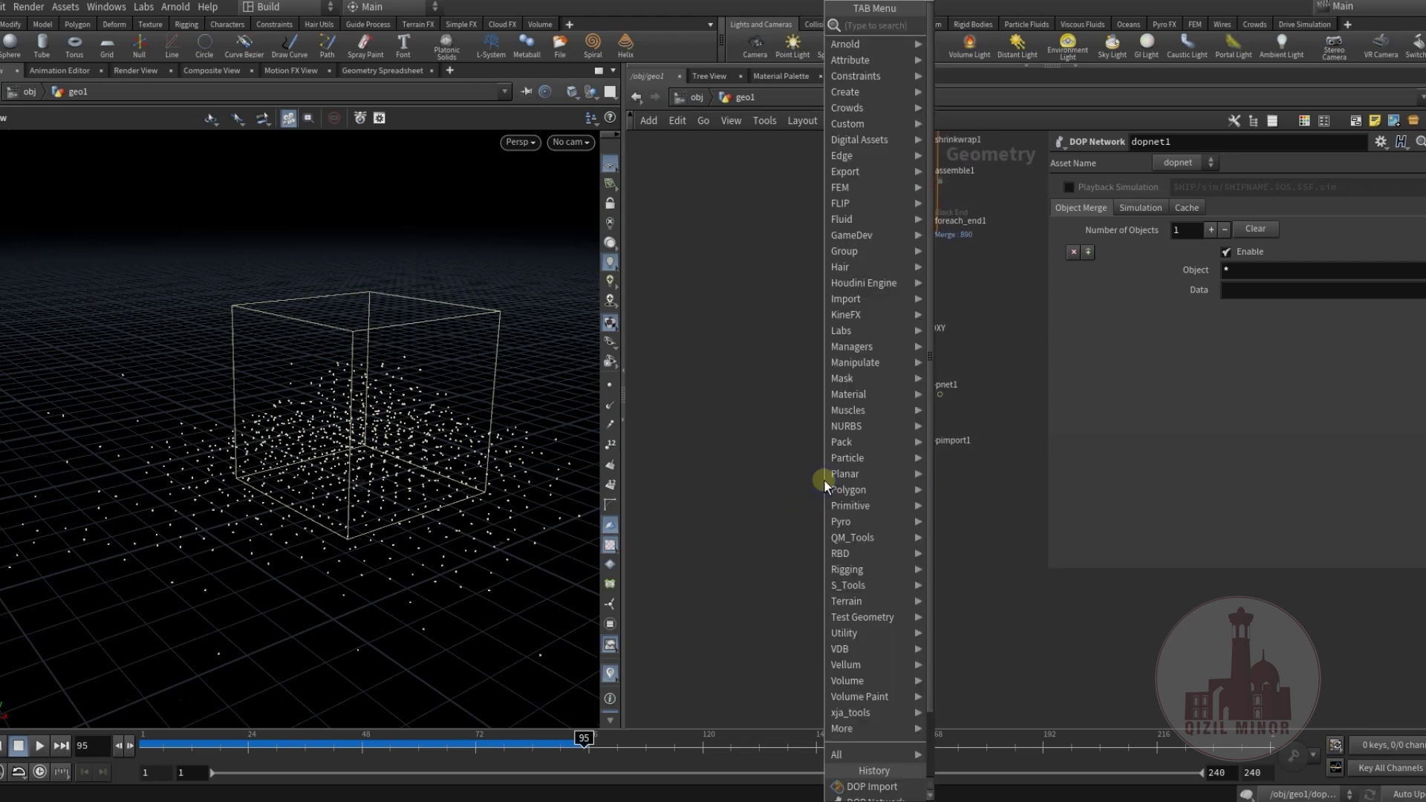
mouse_move(839, 491)
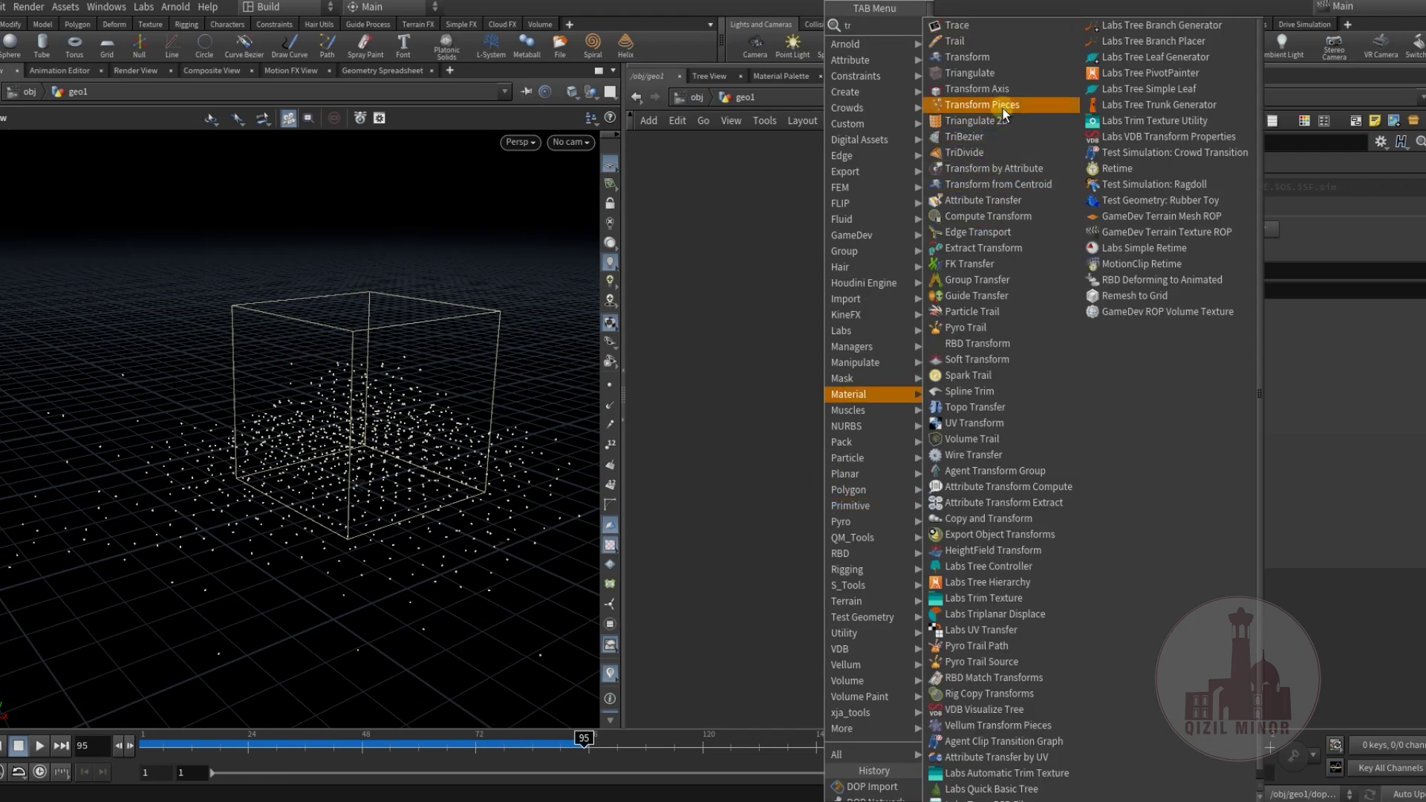
click(966, 110)
click(794, 564)
click(799, 565)
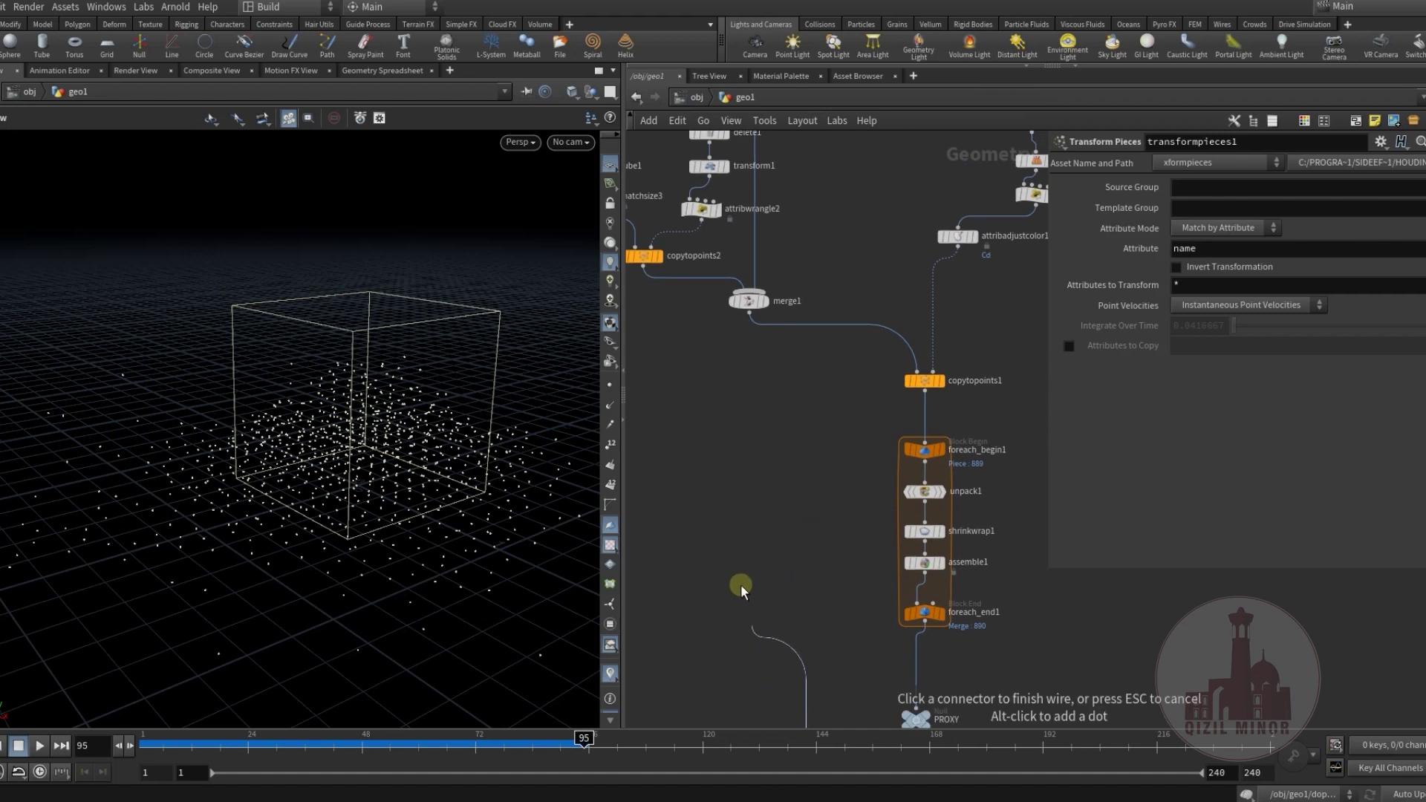
click(922, 405)
scroll(848, 535, down, 5)
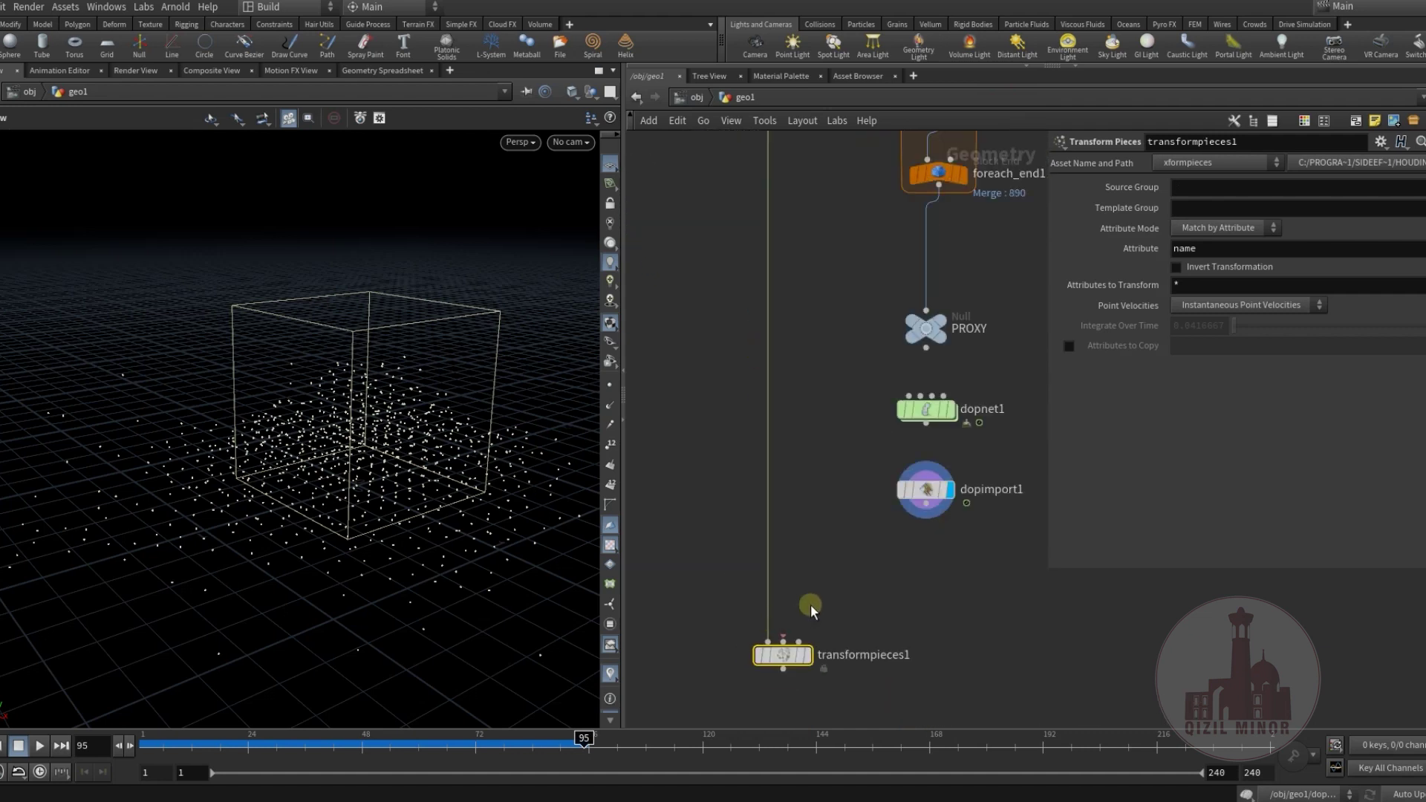
click(912, 442)
click(769, 566)
Add a Time Shift after dopimport1 held at frame 1, wired into Transform Pieces, and display it.
key(Tab)
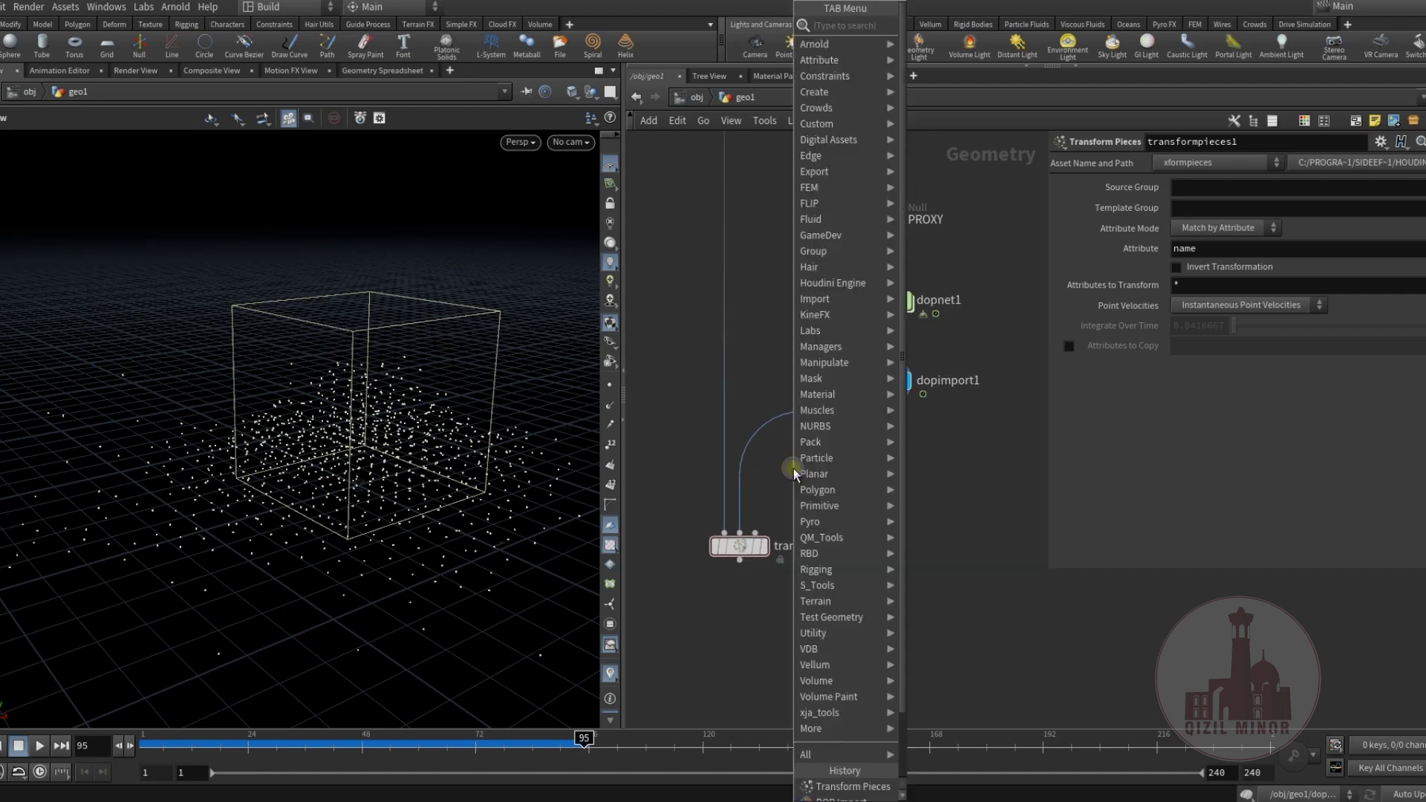
text(tim)
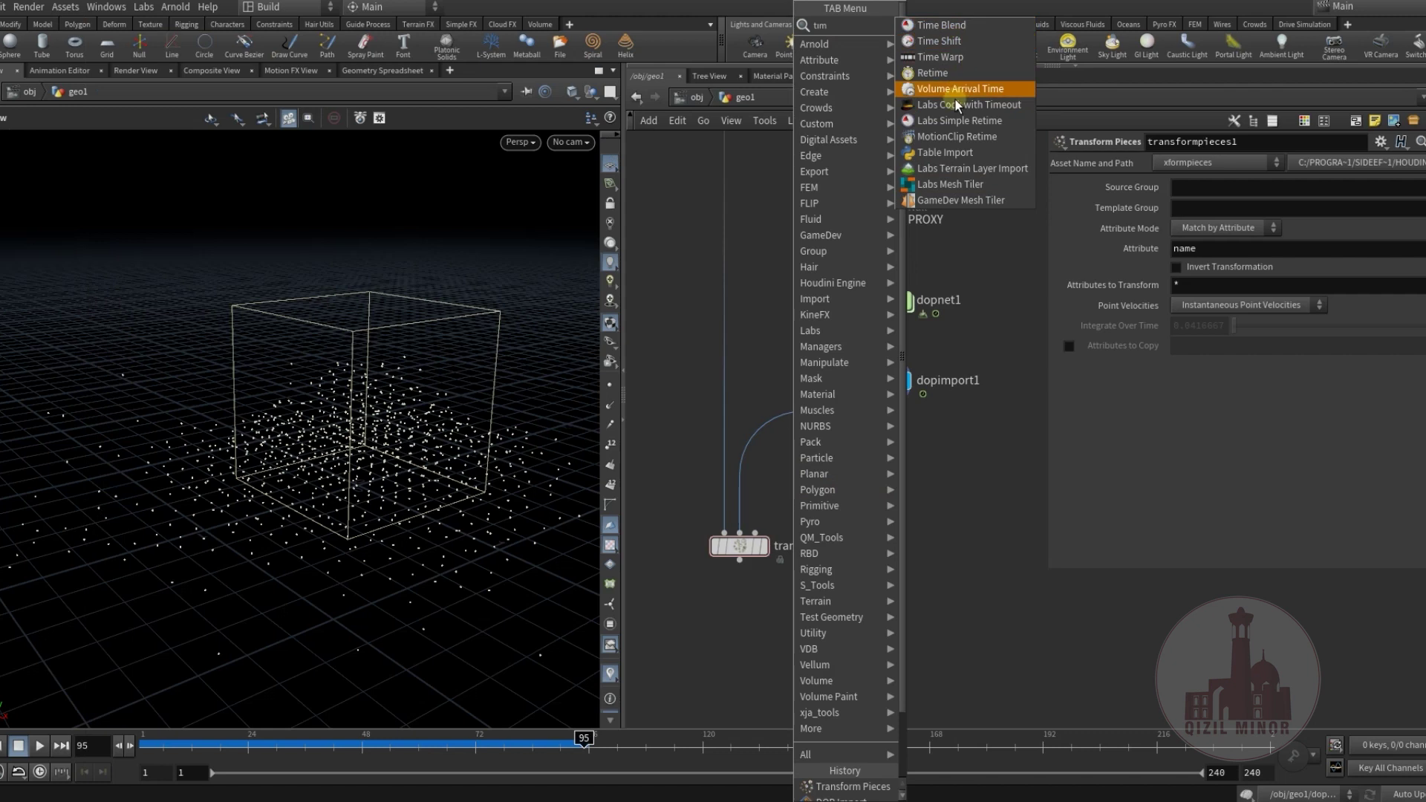
click(959, 43)
click(859, 460)
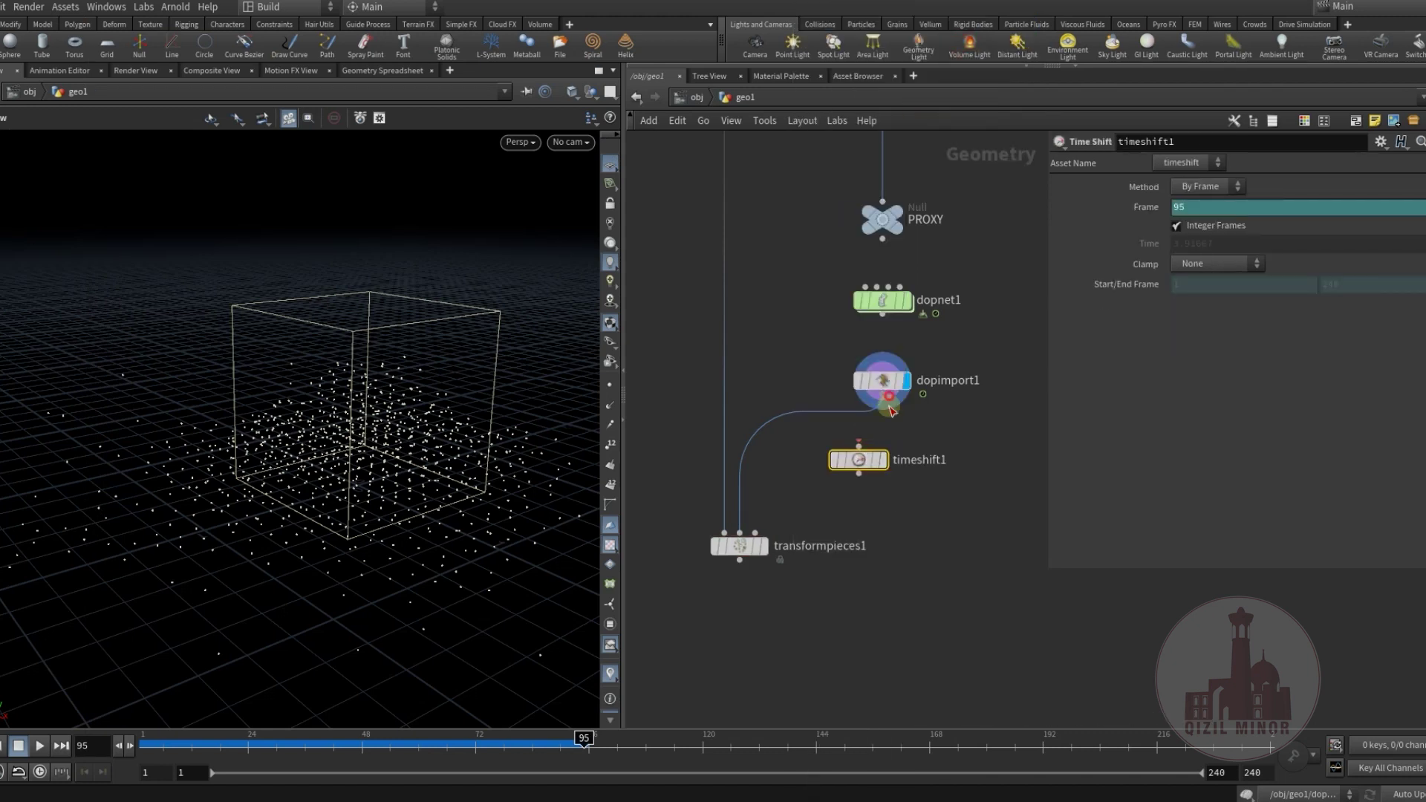
drag(882, 396, 862, 455)
right_click(1148, 207)
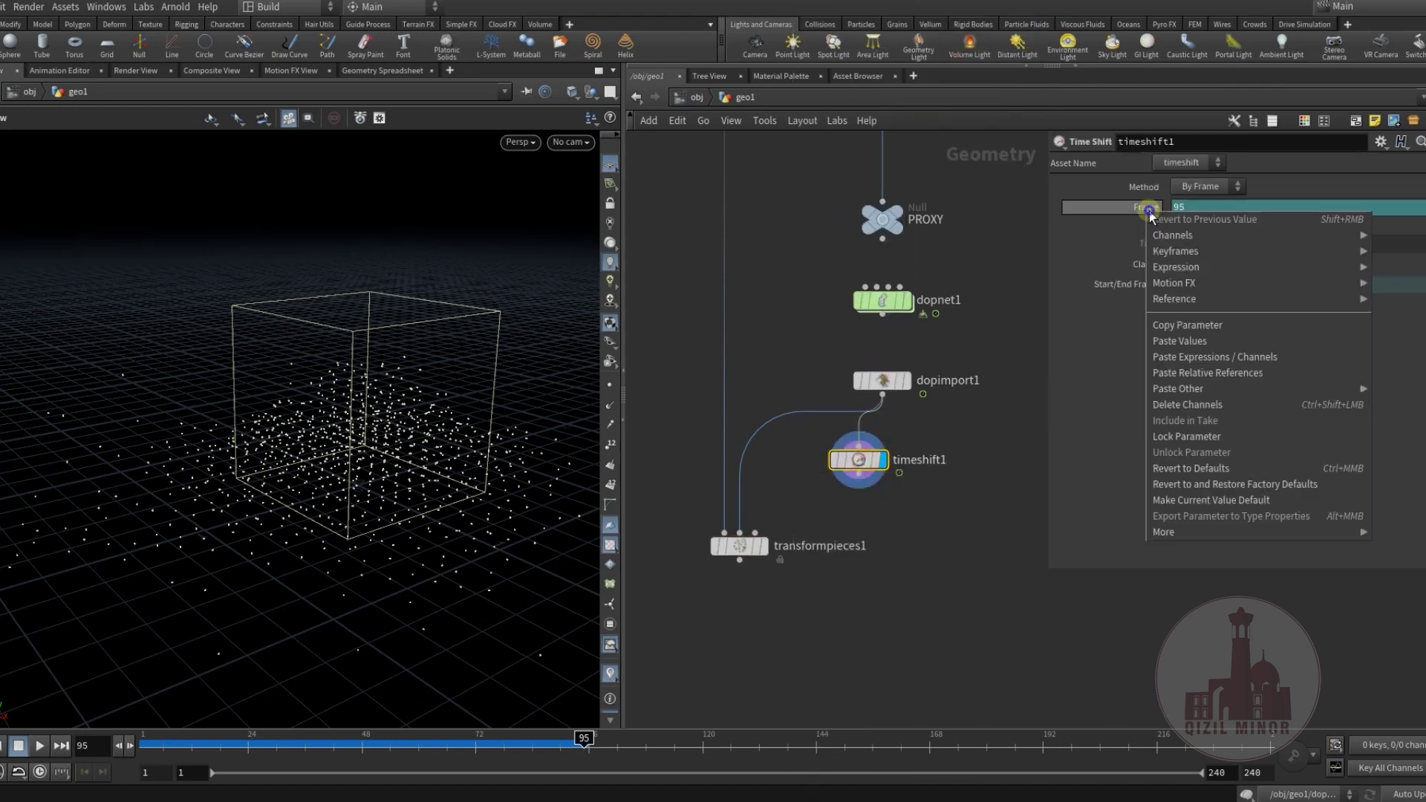
click(1188, 408)
double_click(1193, 211)
text(1)
key(Return)
click(859, 479)
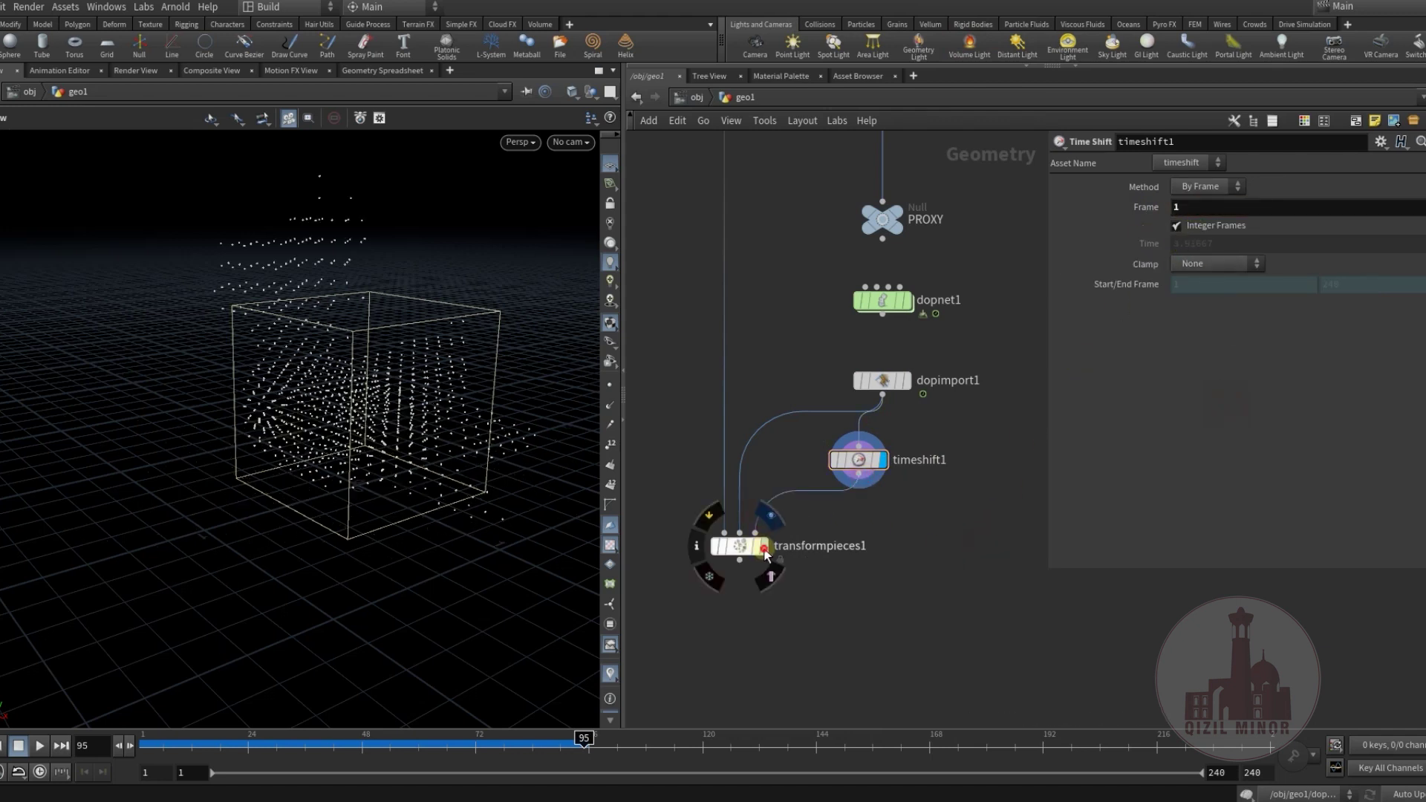
click(755, 533)
click(762, 546)
Scrub to frame 91 to watch the bricks collapse, then play the simulation.
mouse_move(170, 746)
mouse_down()
mouse_move(327, 750)
mouse_move(408, 772)
mouse_up()
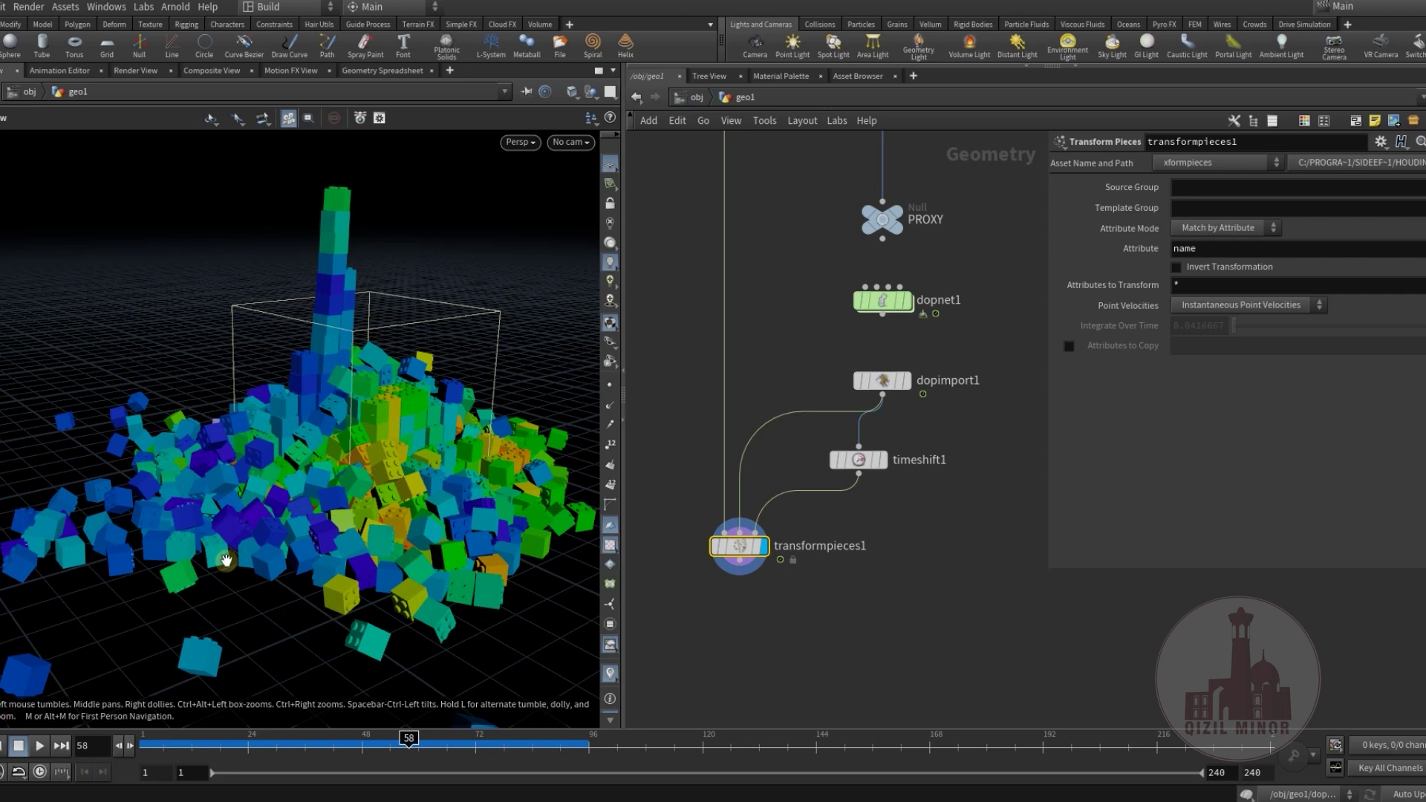
drag(266, 752, 565, 745)
drag(323, 389, 428, 395)
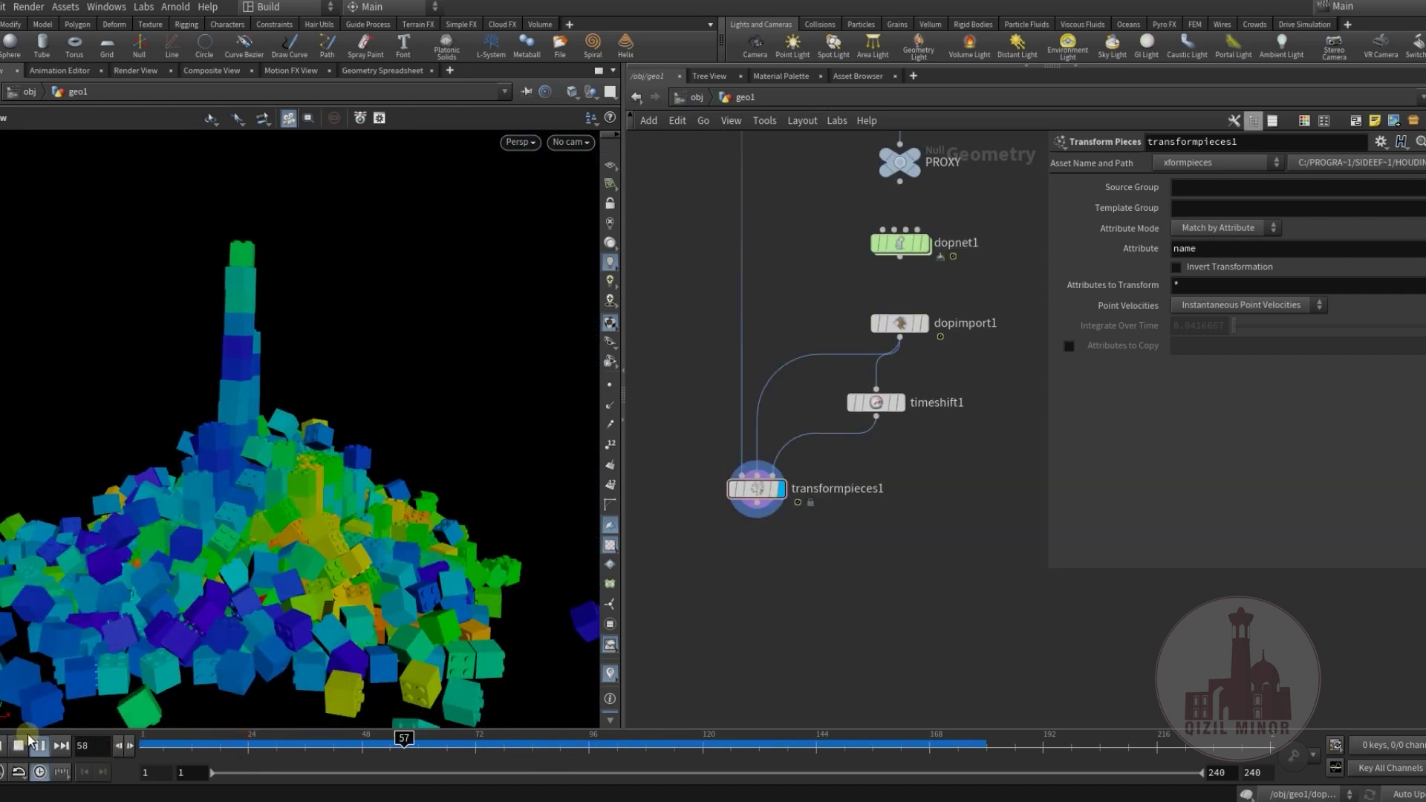
click(37, 745)
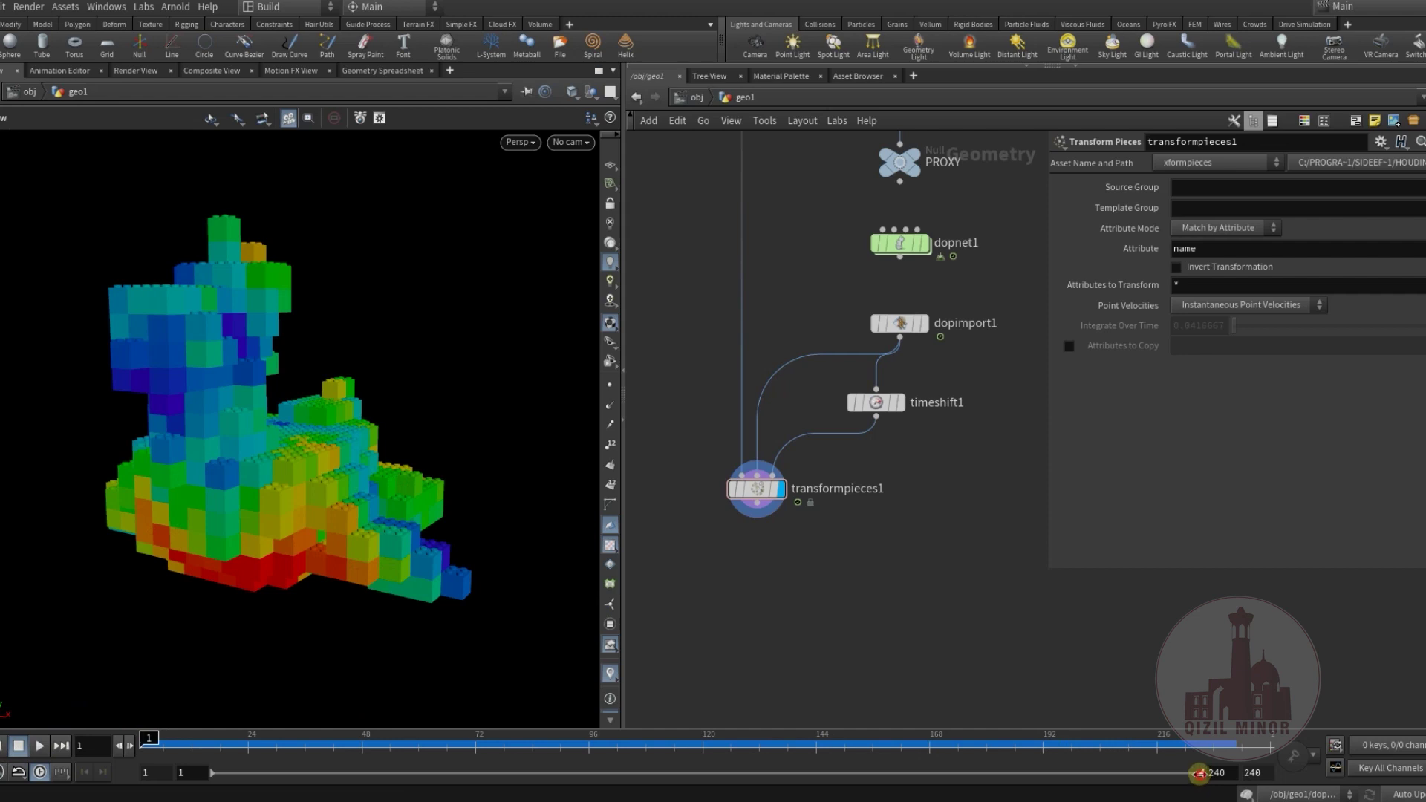
Shorten the playback range to end at frame 117 and replay from frame 1.
drag(1183, 773, 798, 782)
drag(700, 782, 681, 783)
click(40, 745)
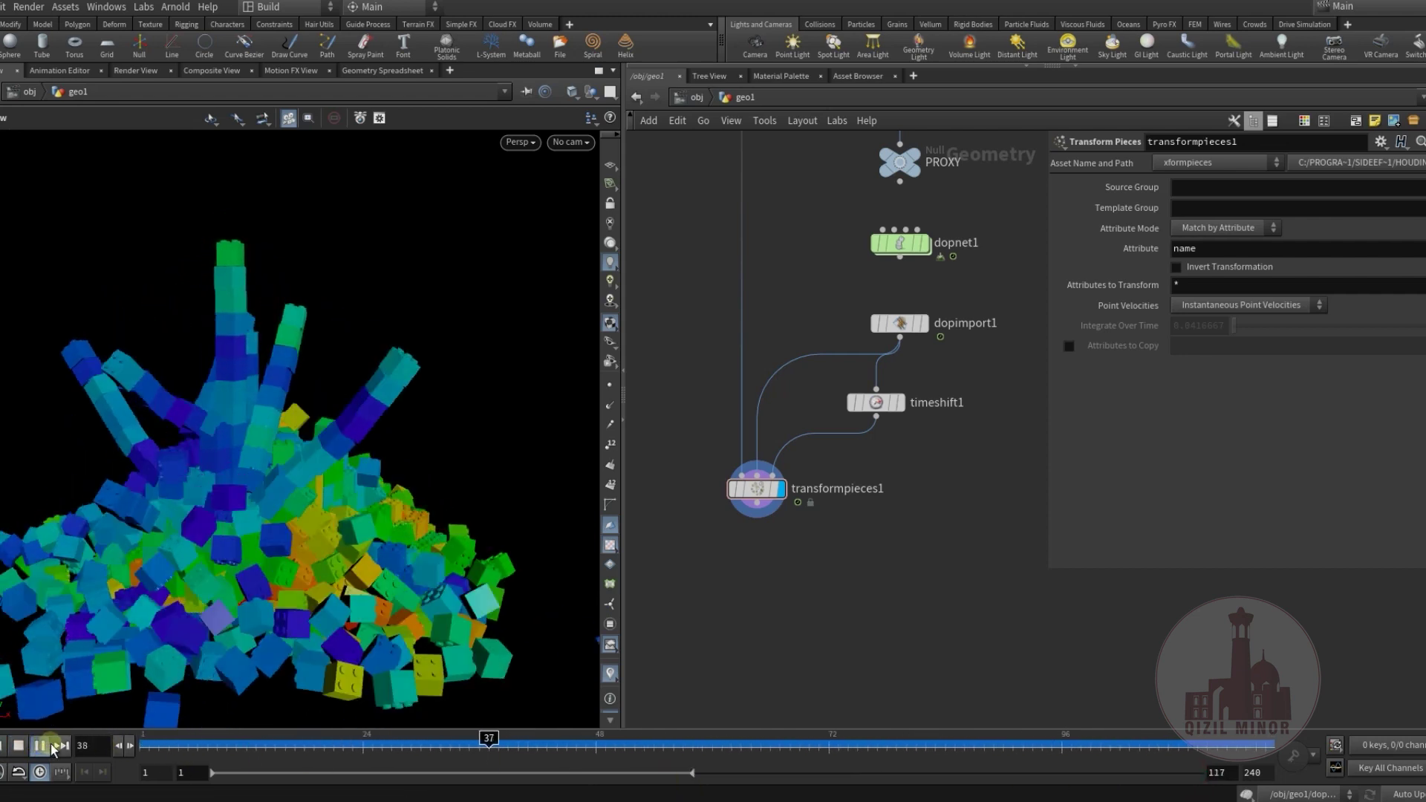